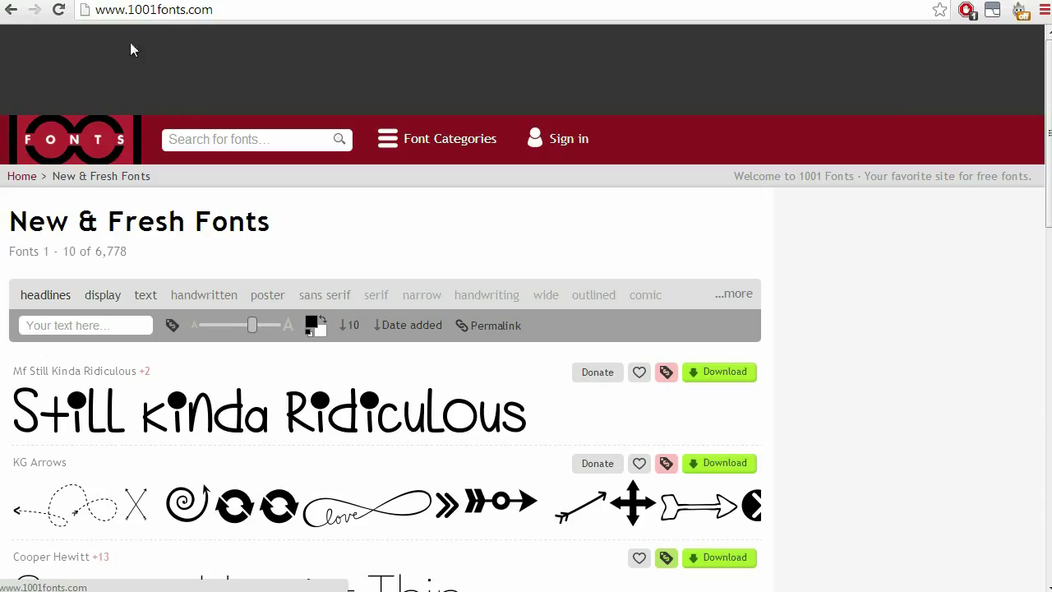
- Look over the new fonts on 1001fonts.com and open the sans serif font category
click(230, 12)
click(234, 8)
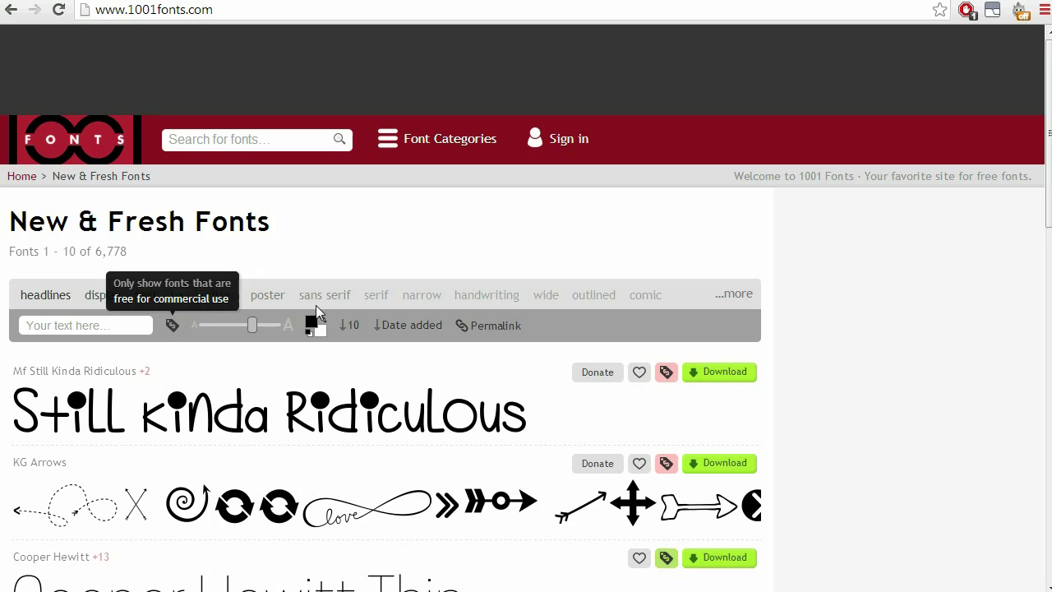
scroll(323, 306, down, 2)
scroll(324, 308, down, 4)
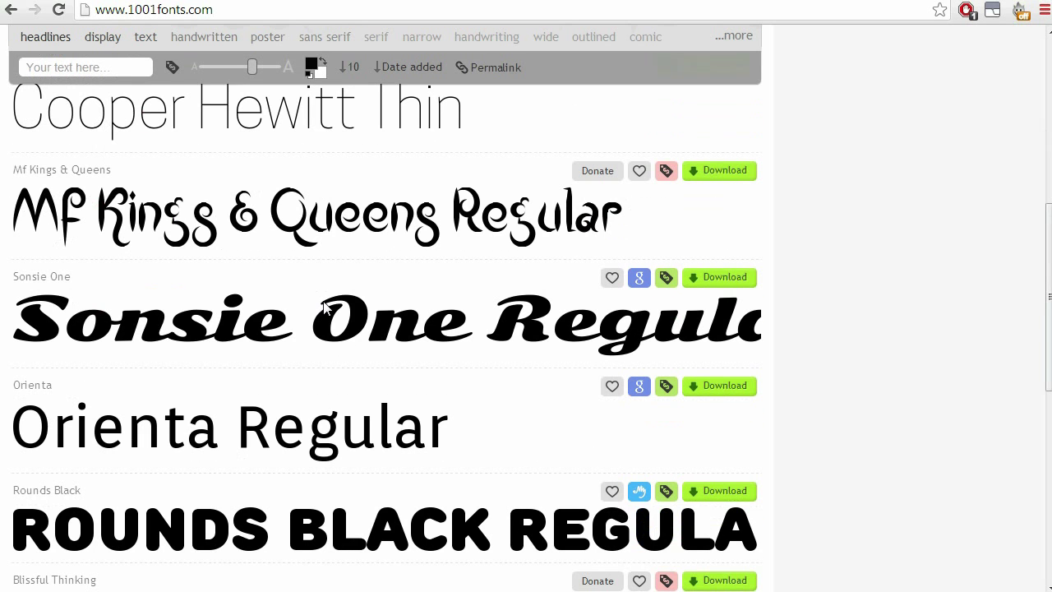
scroll(324, 306, down, 5)
scroll(325, 306, up, 10)
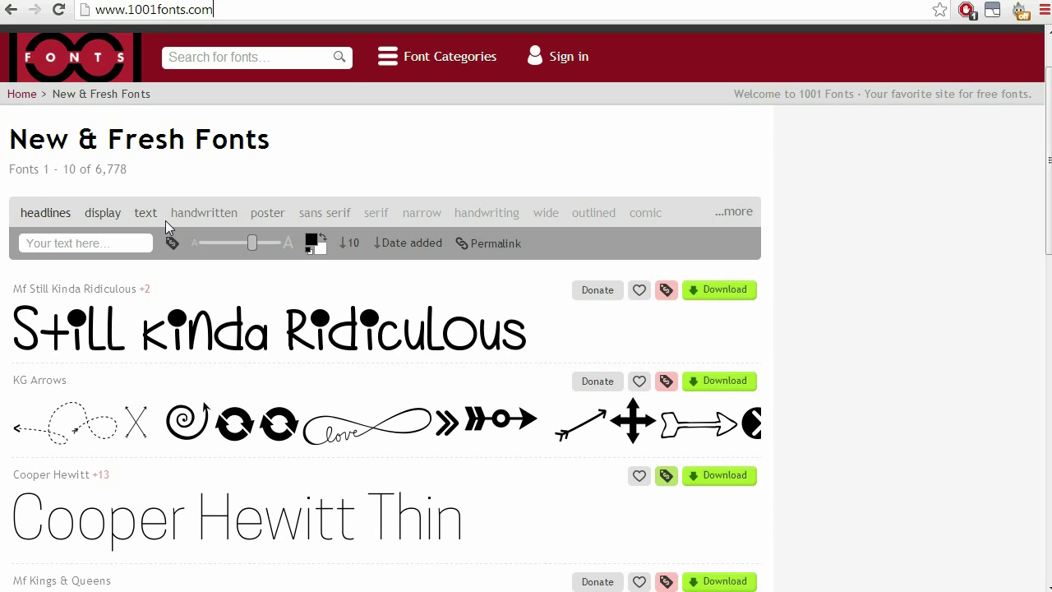
click(336, 221)
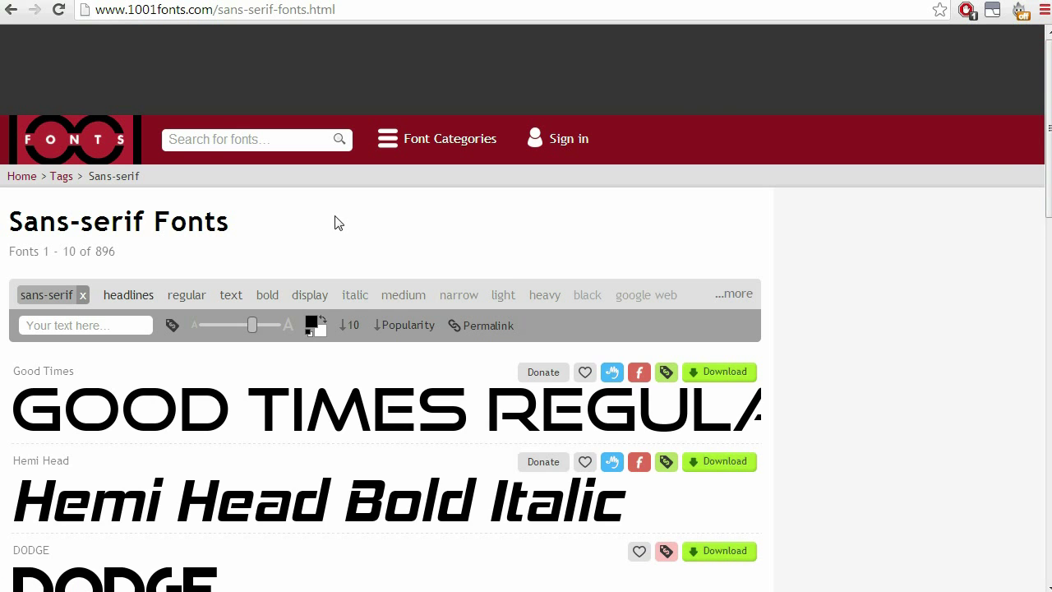
- Find the DODGE font in the sans-serif list and download it from its page
scroll(336, 221, down, 3)
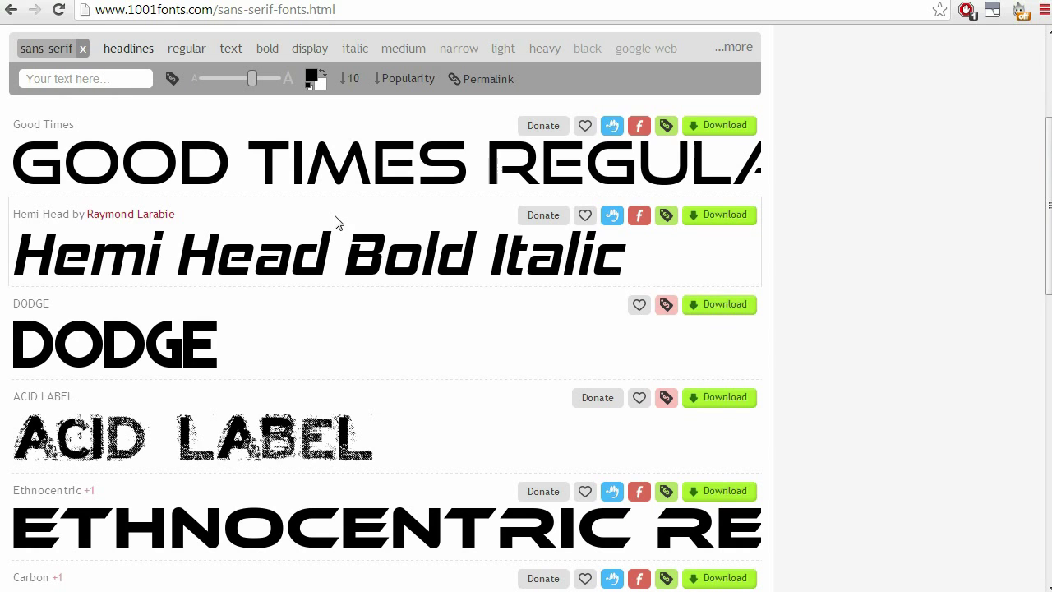
scroll(304, 222, down, 4)
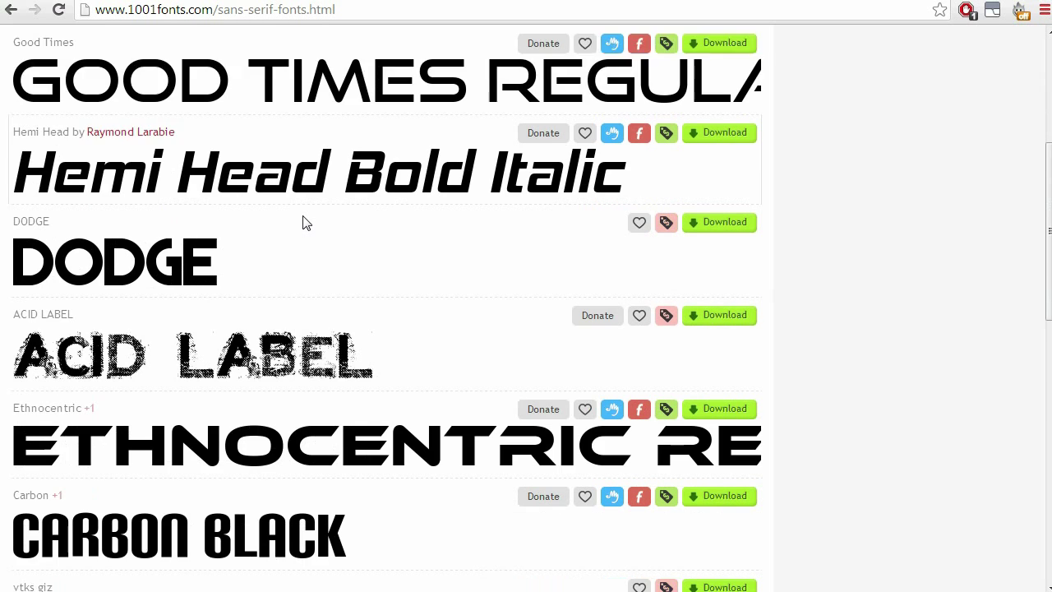
scroll(305, 222, down, 4)
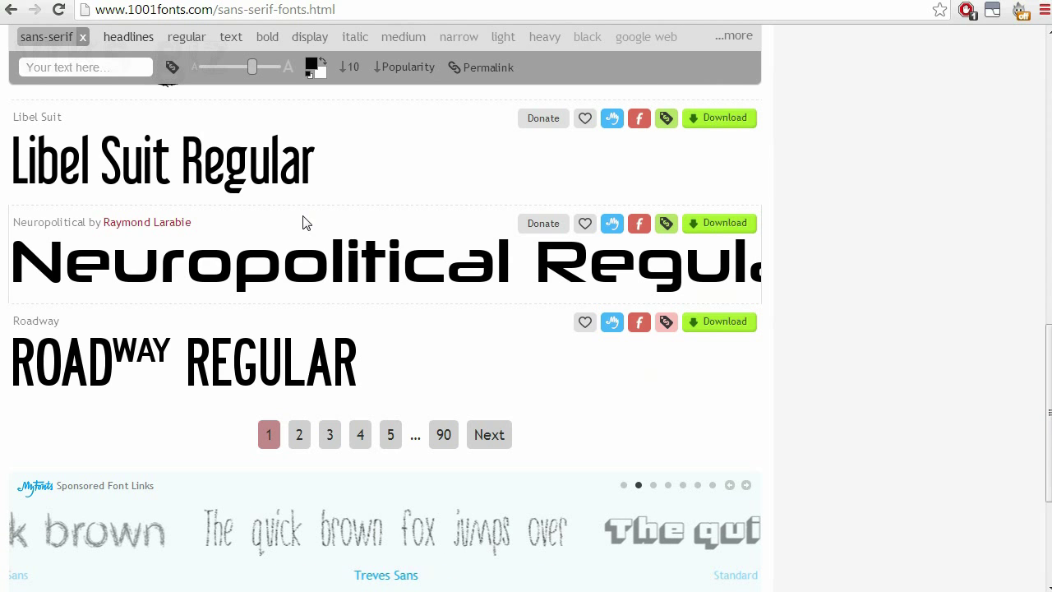
scroll(304, 223, up, 4)
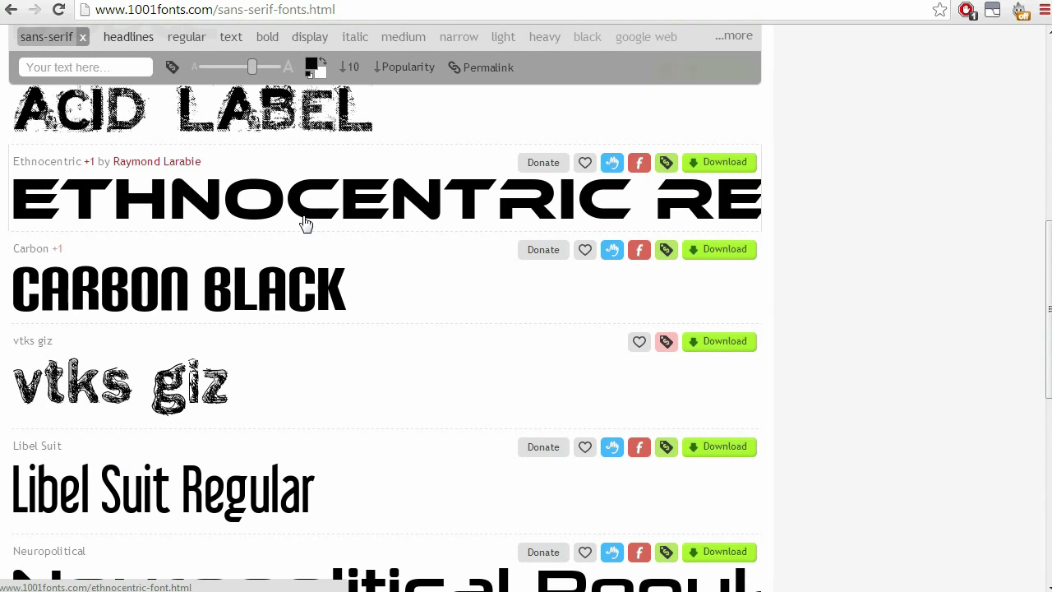
scroll(304, 222, up, 3)
scroll(304, 222, up, 2)
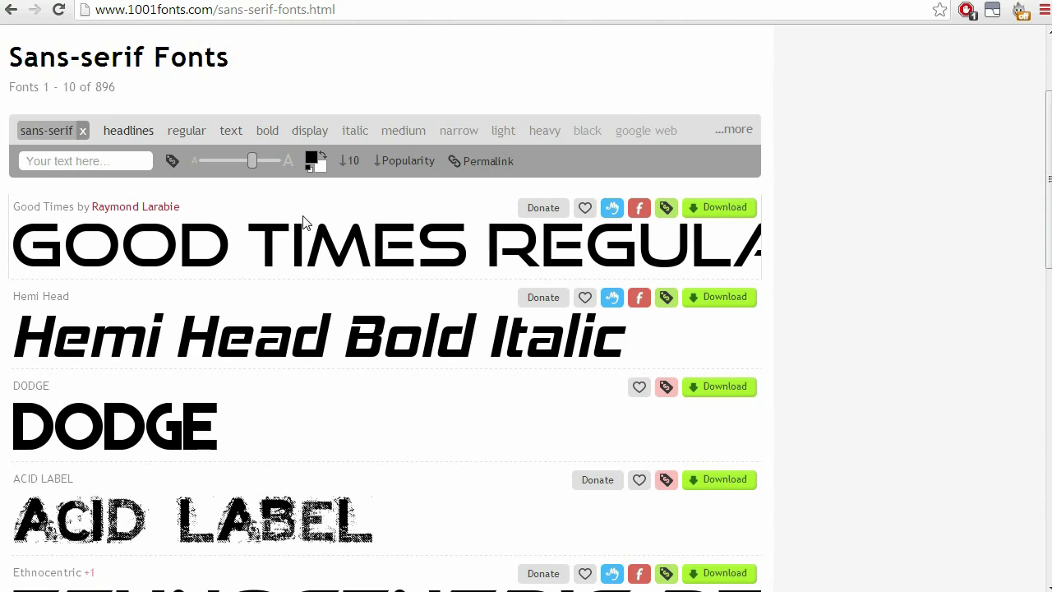
scroll(302, 222, down, 2)
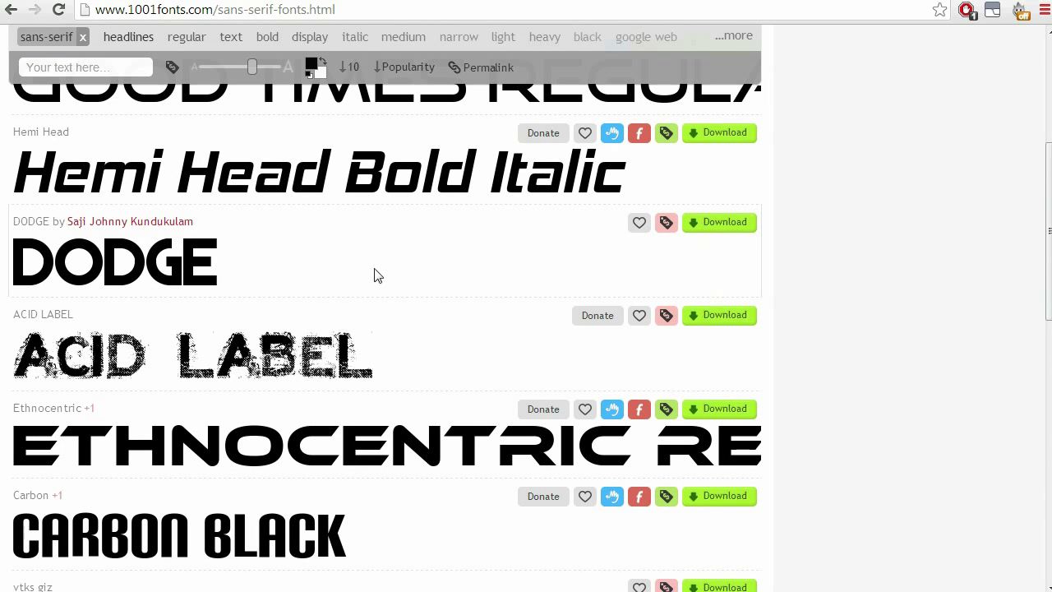
click(139, 279)
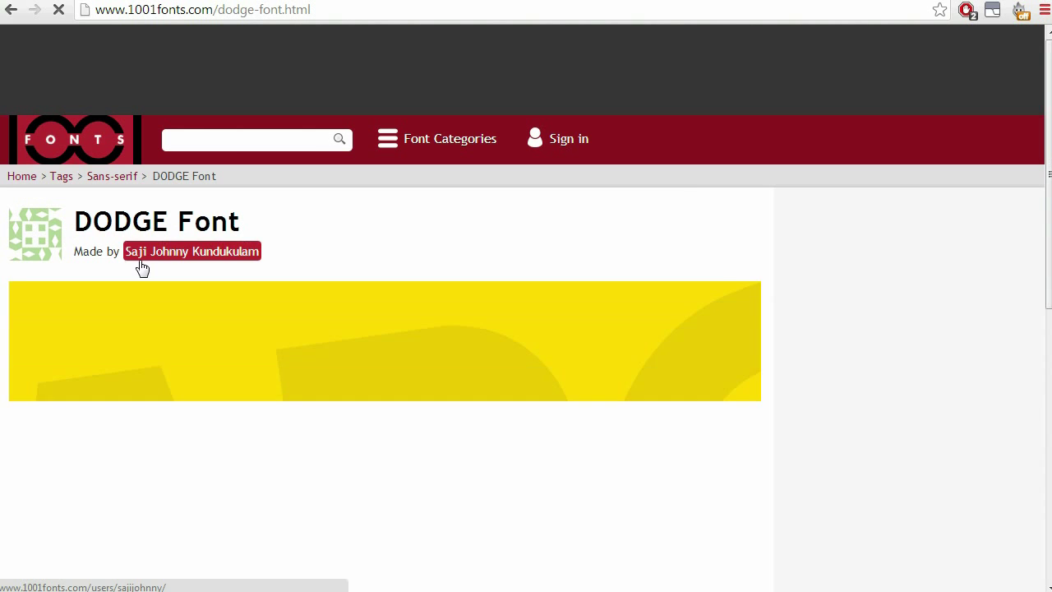
scroll(386, 246, down, 4)
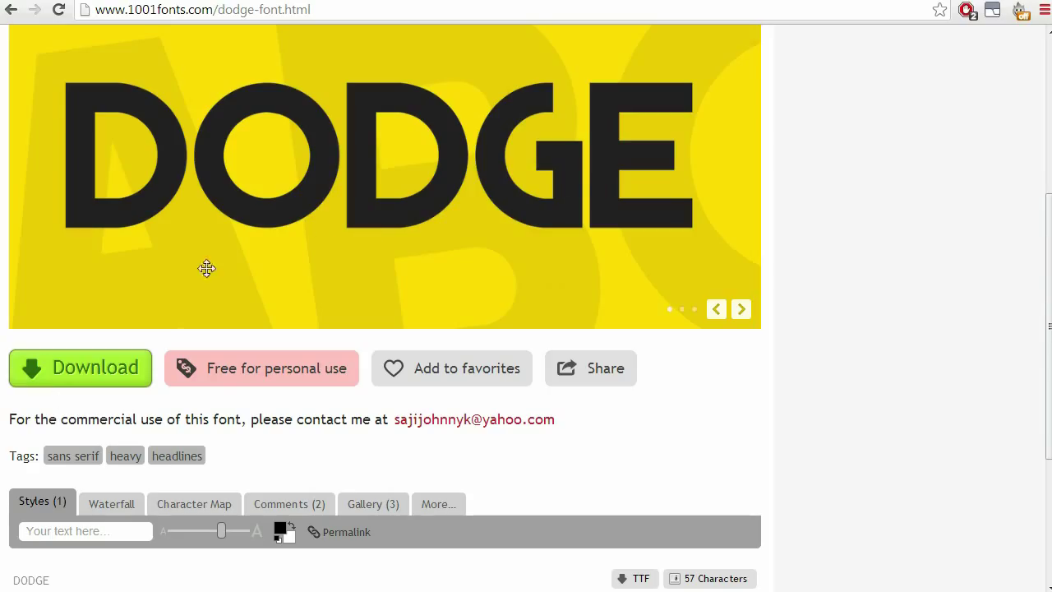
click(76, 370)
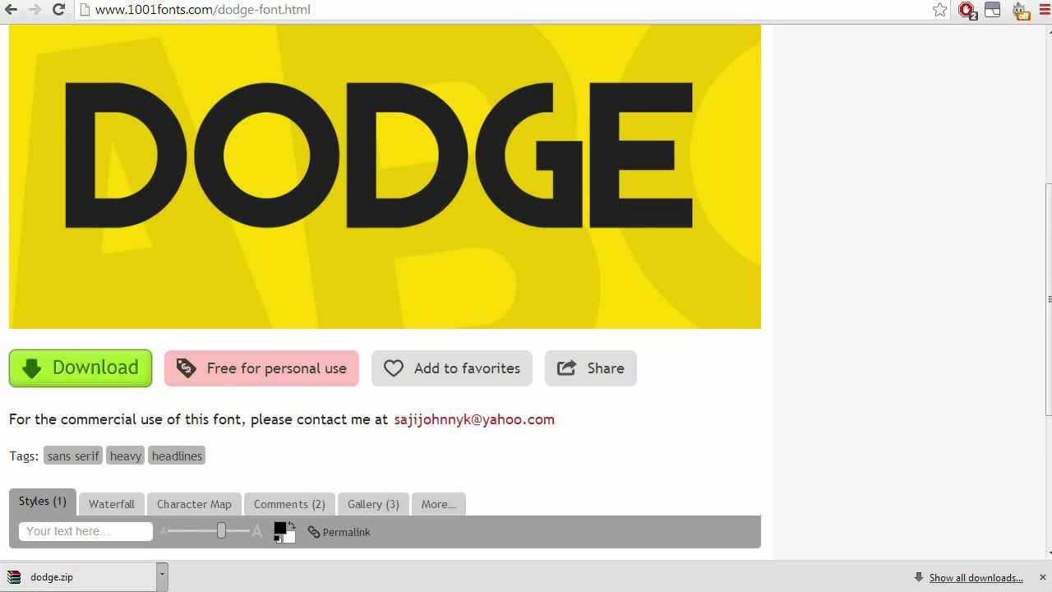
- Open the downloaded dodge.zip archive in WinRAR and dismiss the licence purchase reminder
click(52, 576)
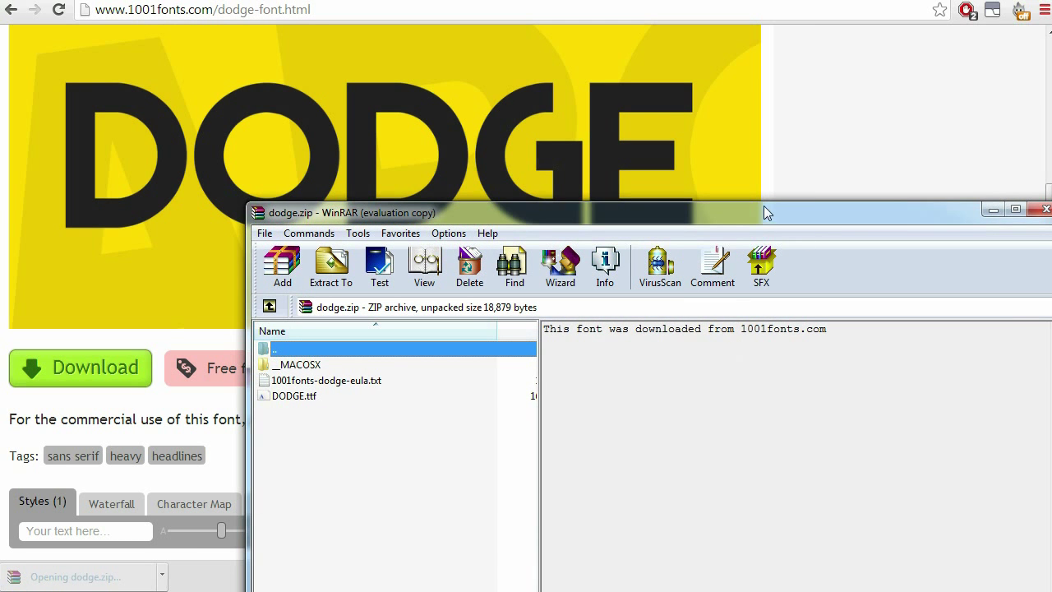
drag(764, 212, 769, 144)
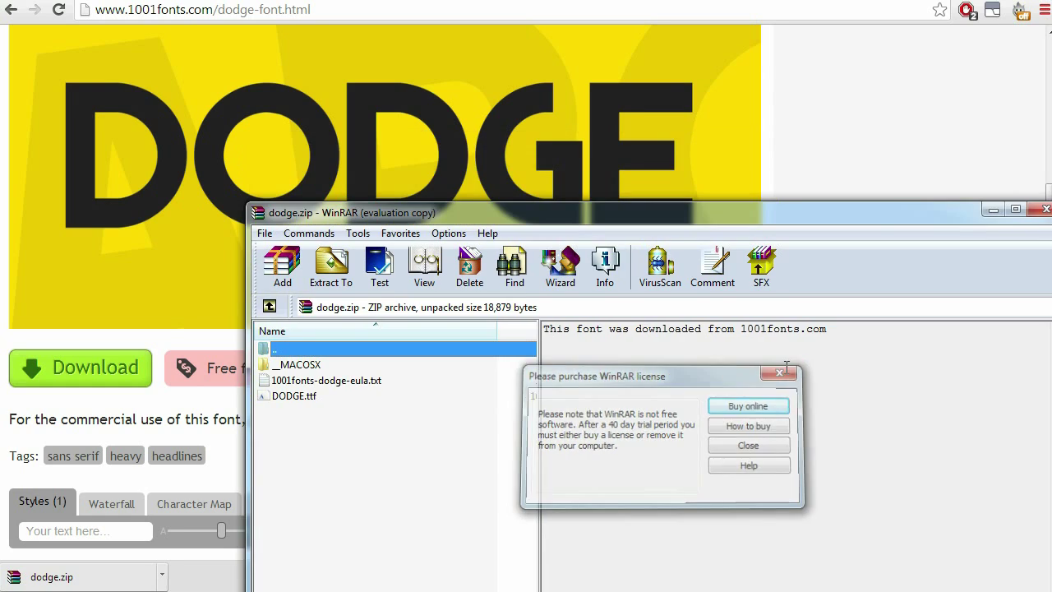
click(750, 445)
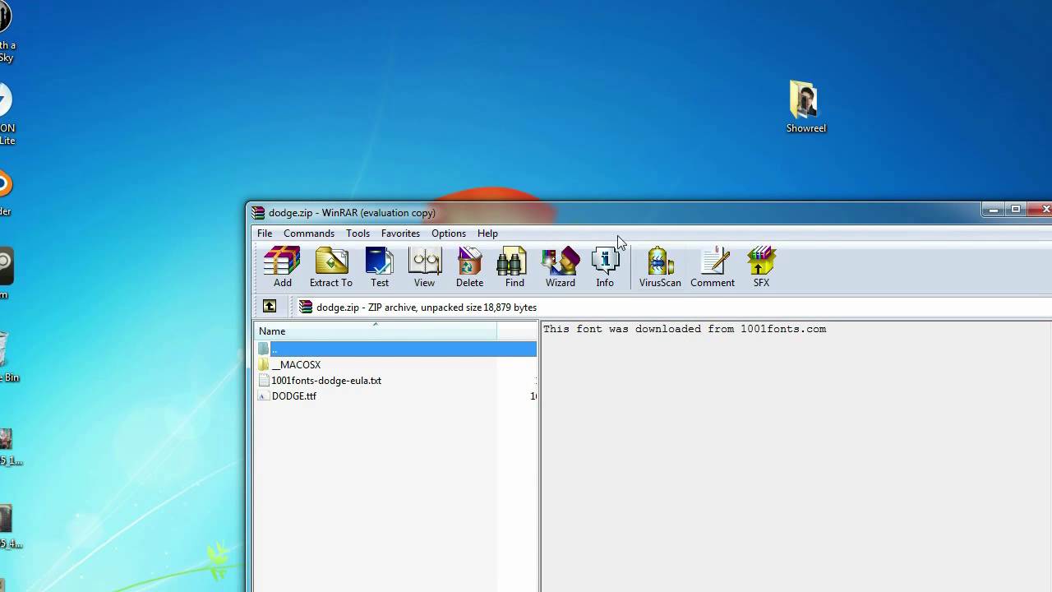
- Extract DODGE.ttf from the archive into the desktop's Showreel folder and close the archive window
drag(611, 223, 555, 197)
double_click(796, 110)
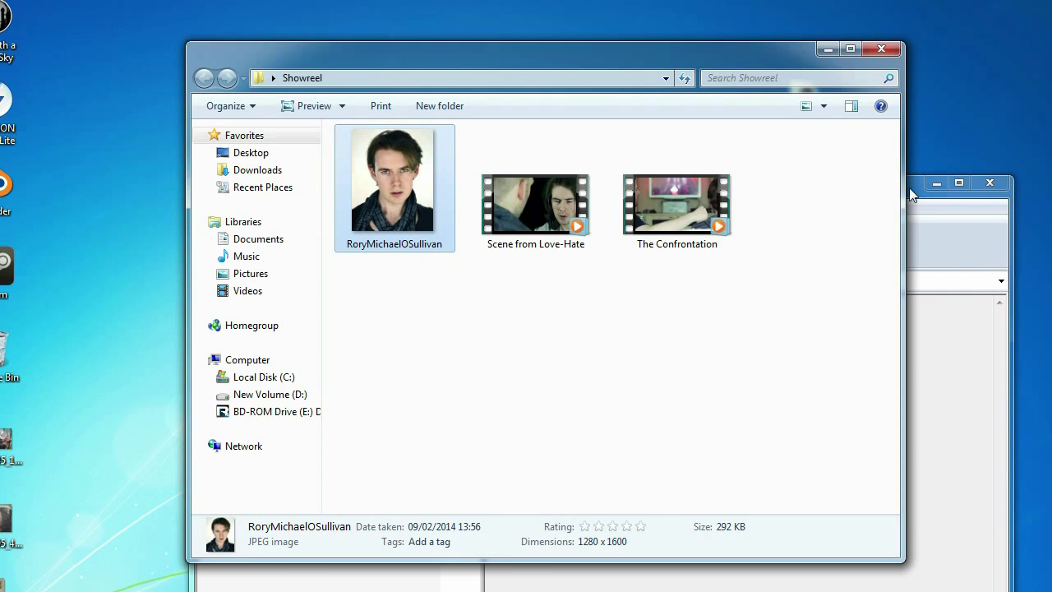
click(909, 187)
mouse_move(240, 370)
mouse_down()
mouse_move(616, 178)
mouse_move(615, 157)
mouse_move(501, 157)
mouse_up()
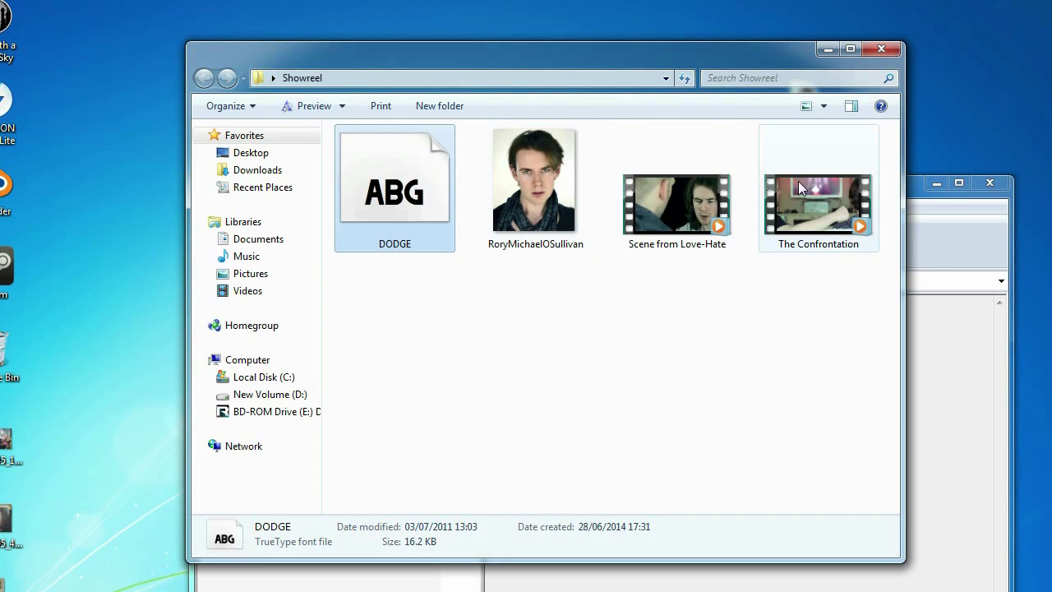
click(995, 181)
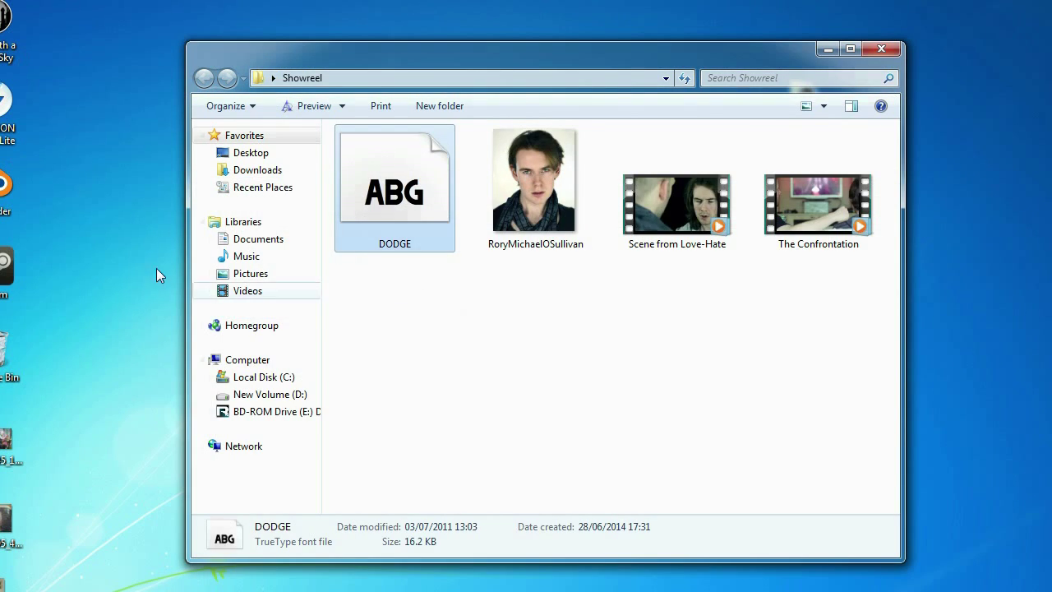
- Open the DODGE font file, install it on the system and close the font preview
double_click(393, 196)
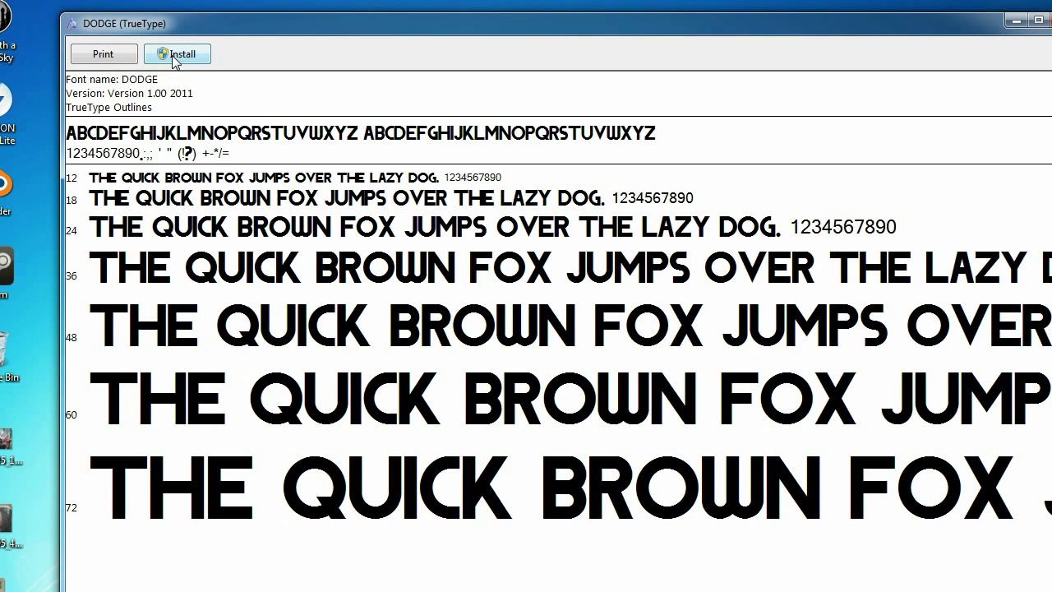
click(176, 55)
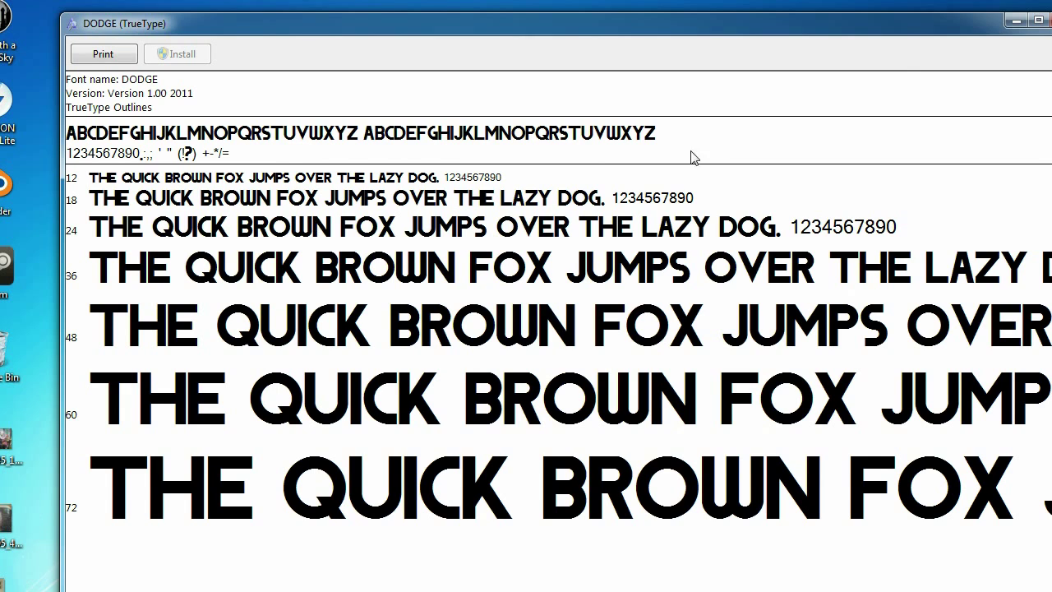
click(1039, 19)
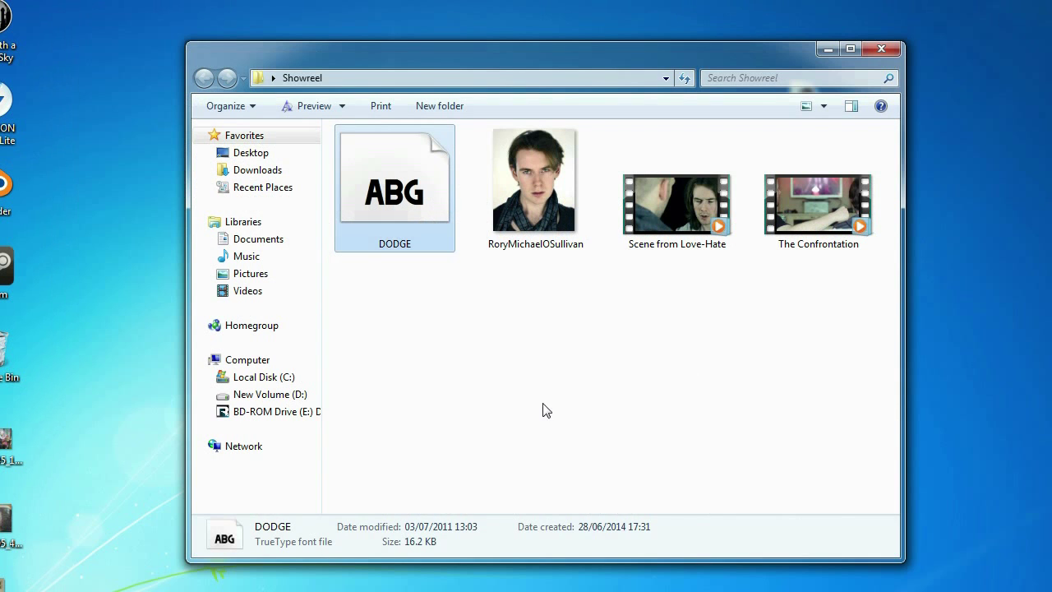
click(484, 326)
drag(503, 295, 569, 304)
drag(653, 298, 781, 328)
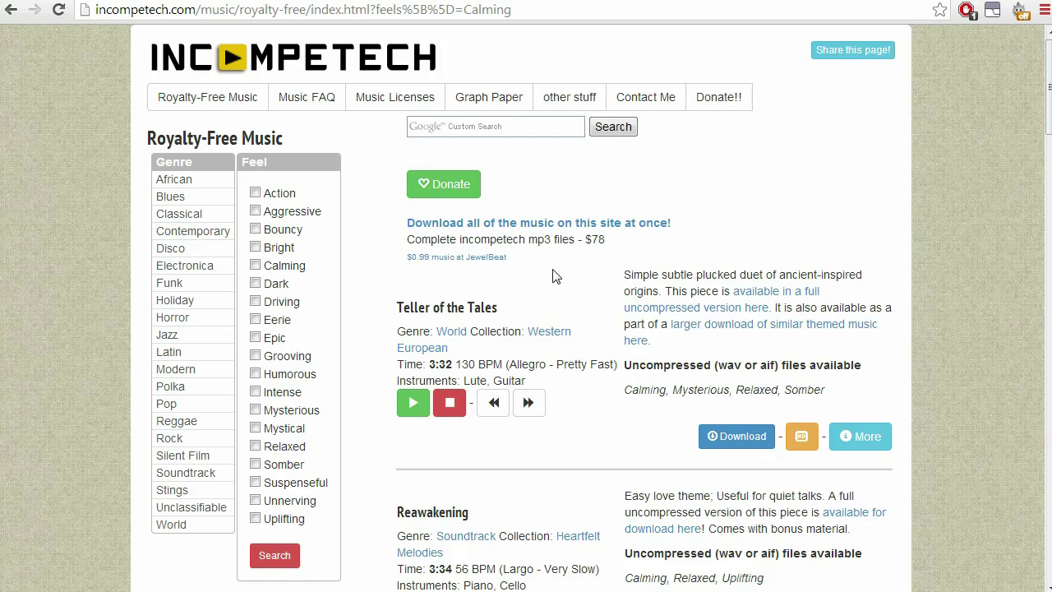
- Download the track Music for Manatees from the calming music list on incompetech.com into the Showreel folder
scroll(553, 277, down, 3)
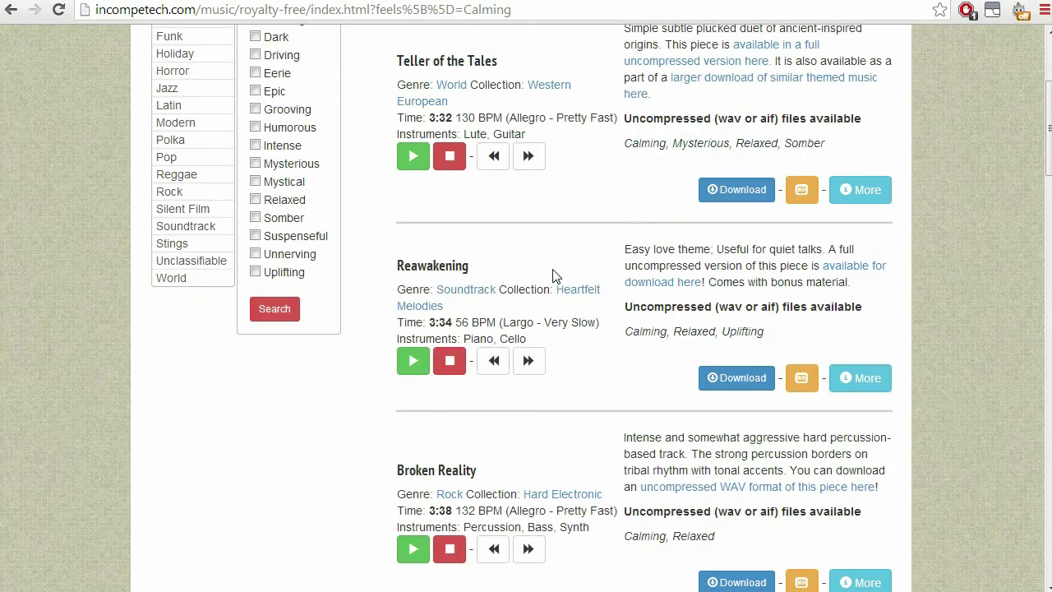
scroll(554, 276, down, 6)
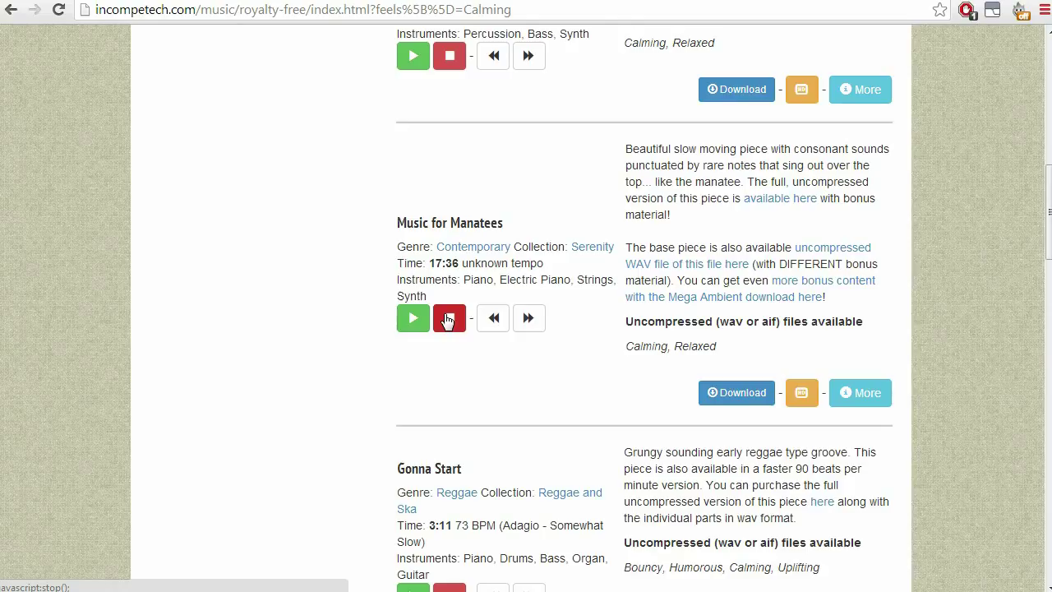
click(736, 393)
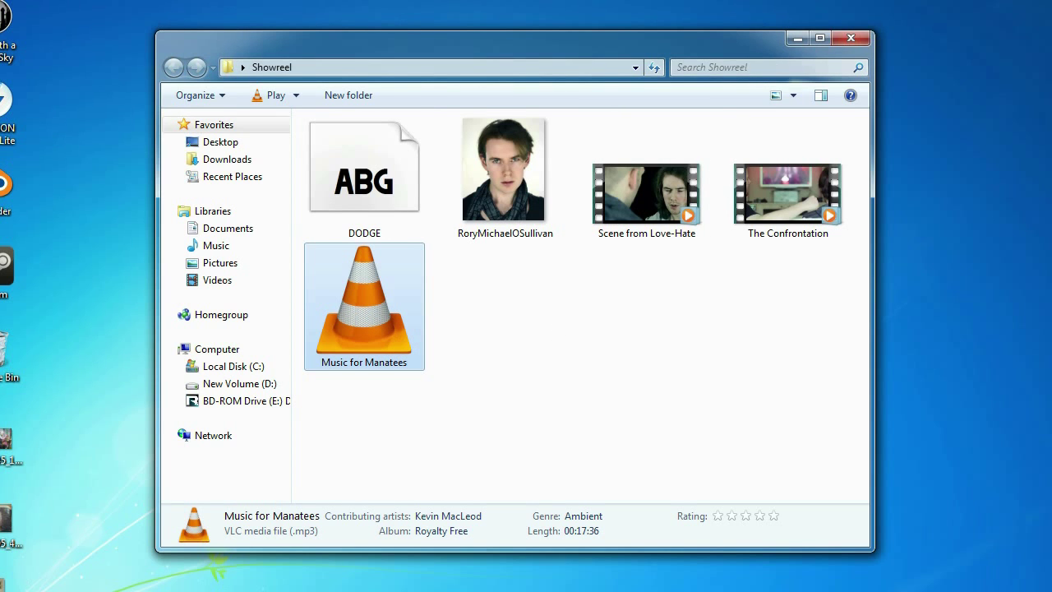
- Launch GIMP and create a new image 1920 px wide and 1080 px high
key(super)
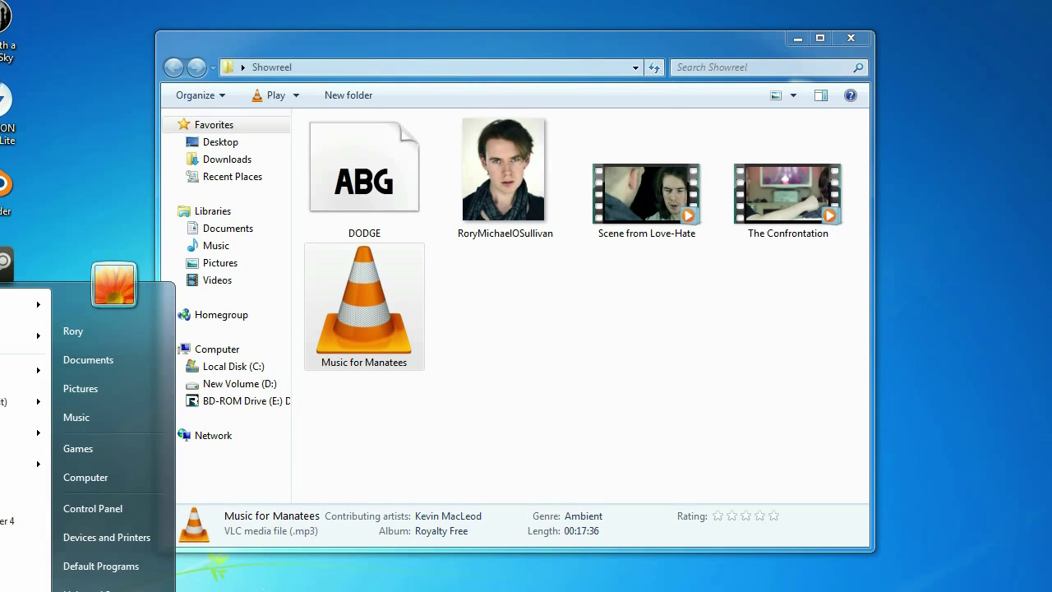
click(5, 534)
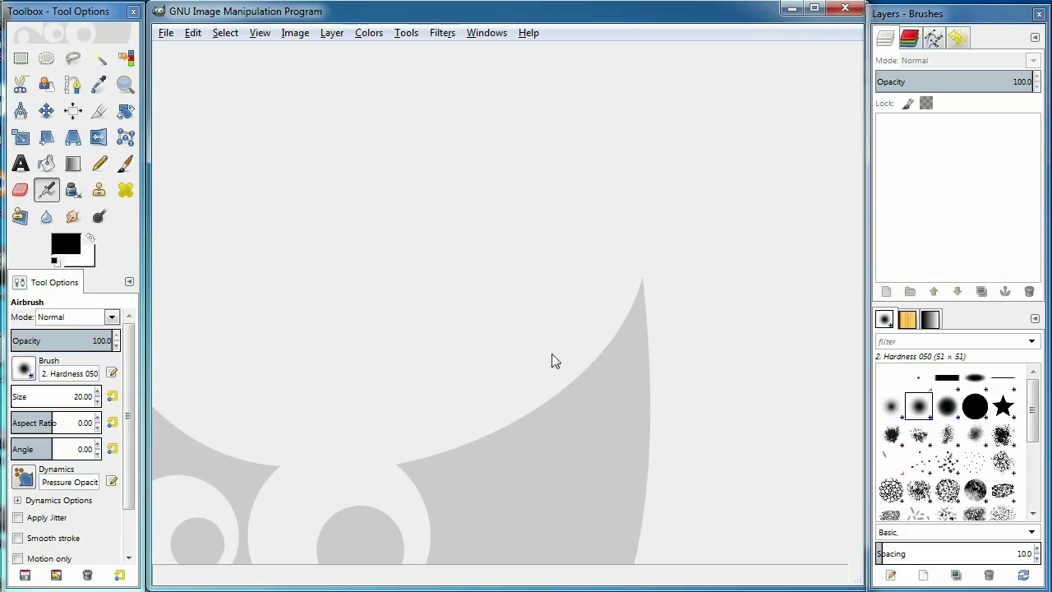
click(165, 32)
click(180, 52)
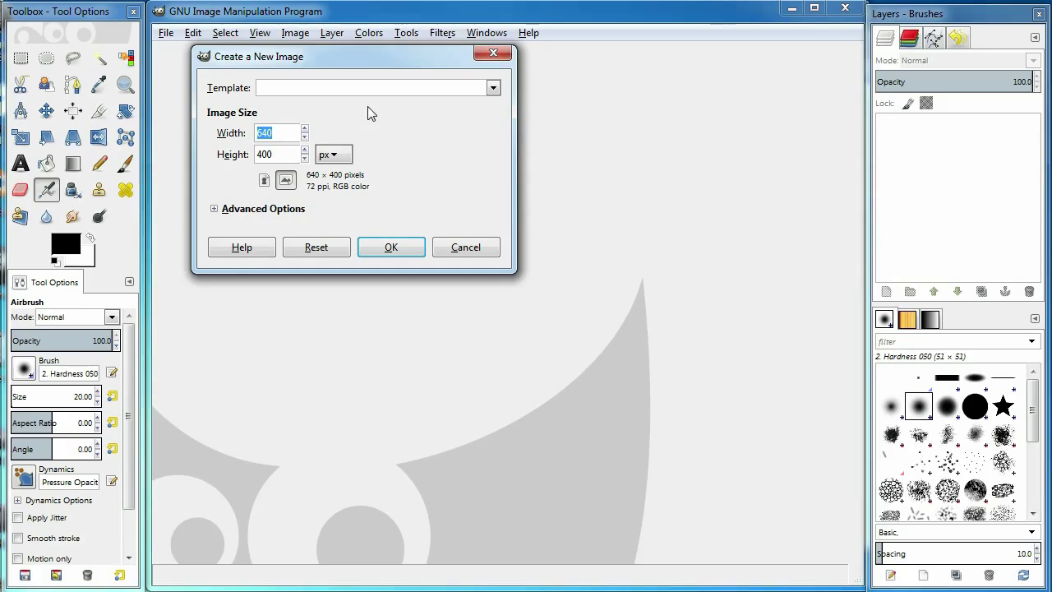
text(1920)
key(Tab)
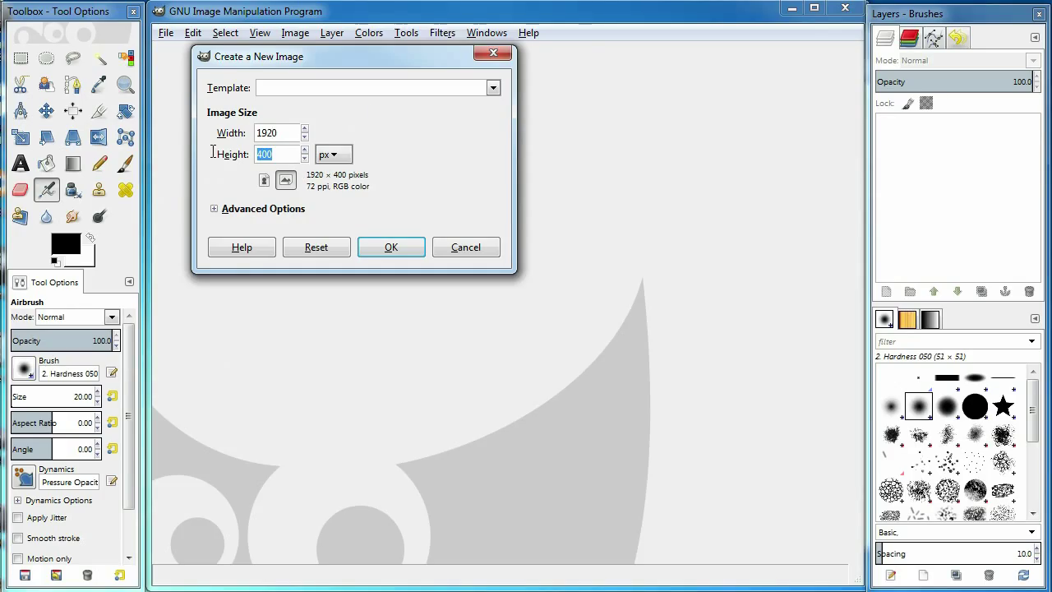
text(108)
click(411, 250)
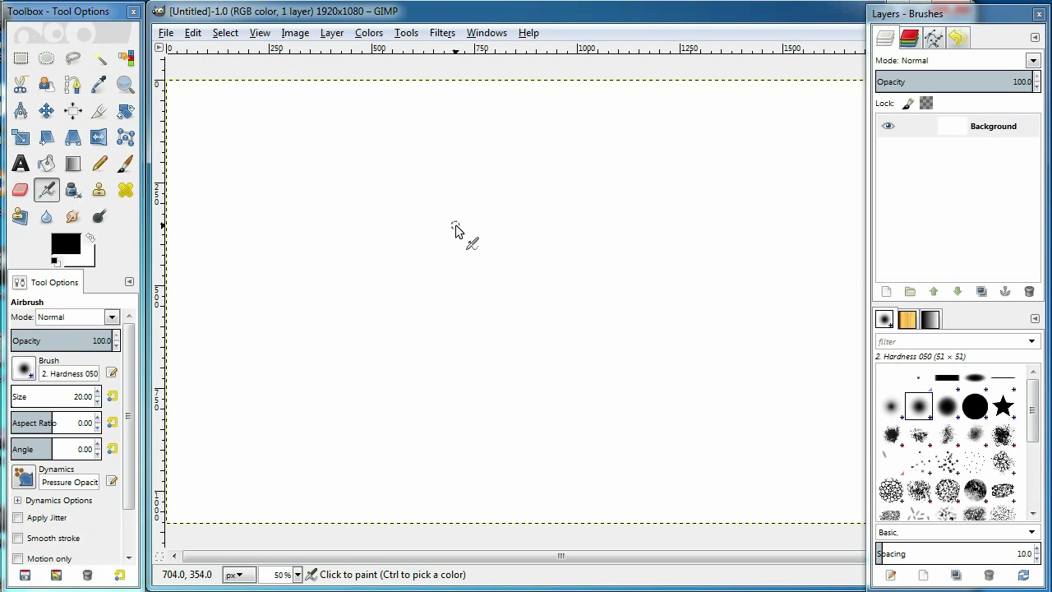
- Set the foreground colour to the mid grey 767676
ctrl+scroll(397, 260, down, 1)
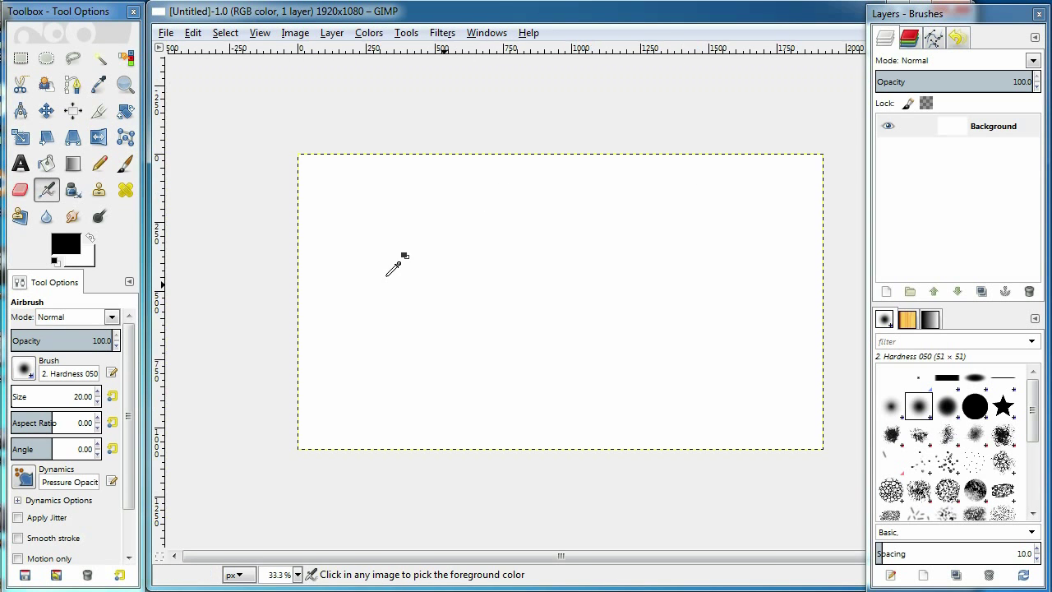
mouse_move(416, 298)
mouse_down()
mouse_move(484, 280)
mouse_move(433, 272)
mouse_move(449, 277)
mouse_move(485, 251)
mouse_move(474, 277)
mouse_move(469, 258)
mouse_up()
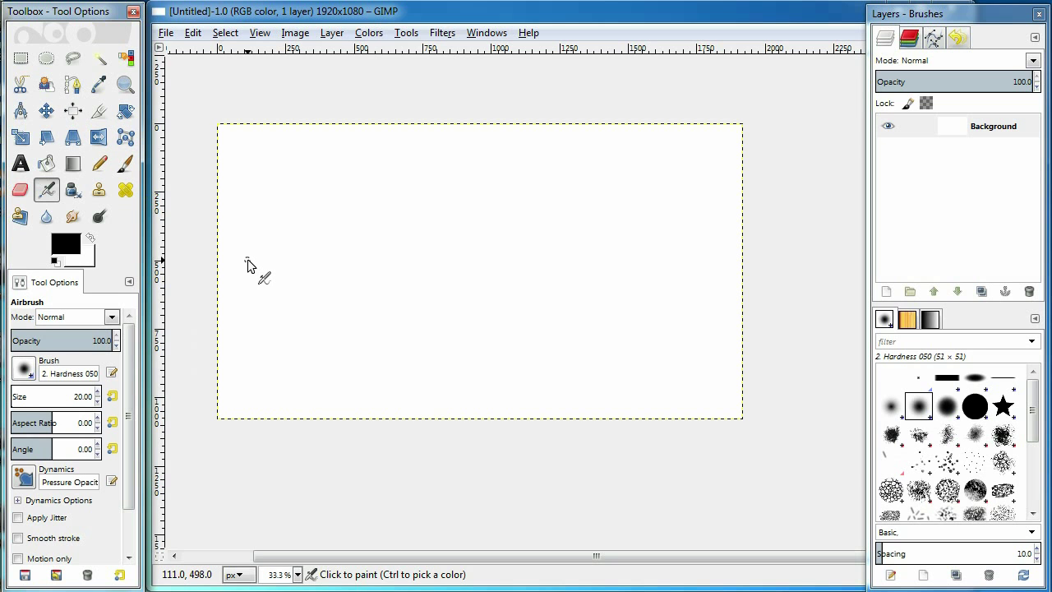
click(62, 248)
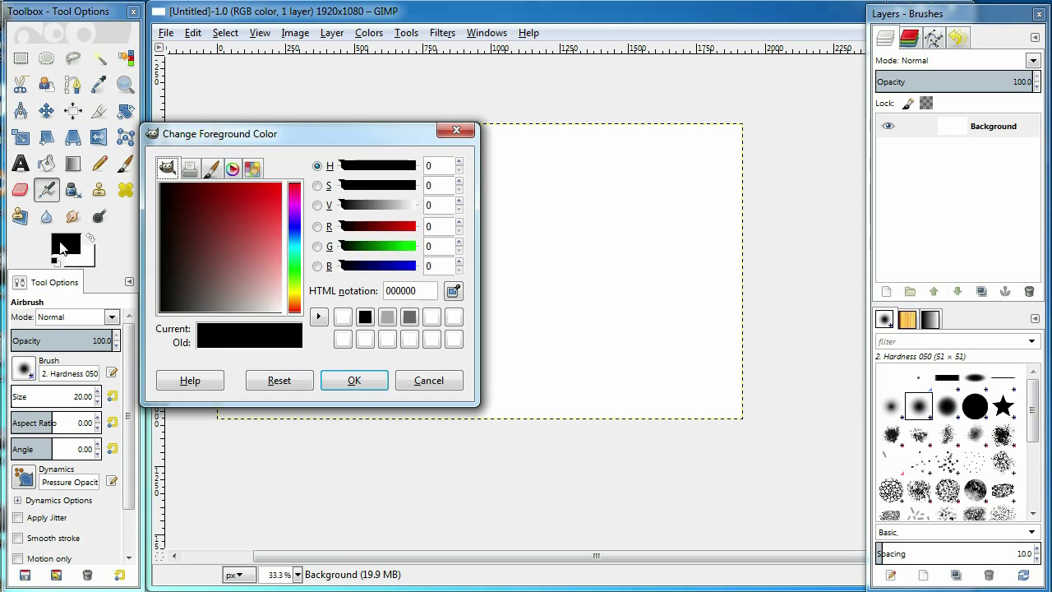
click(215, 310)
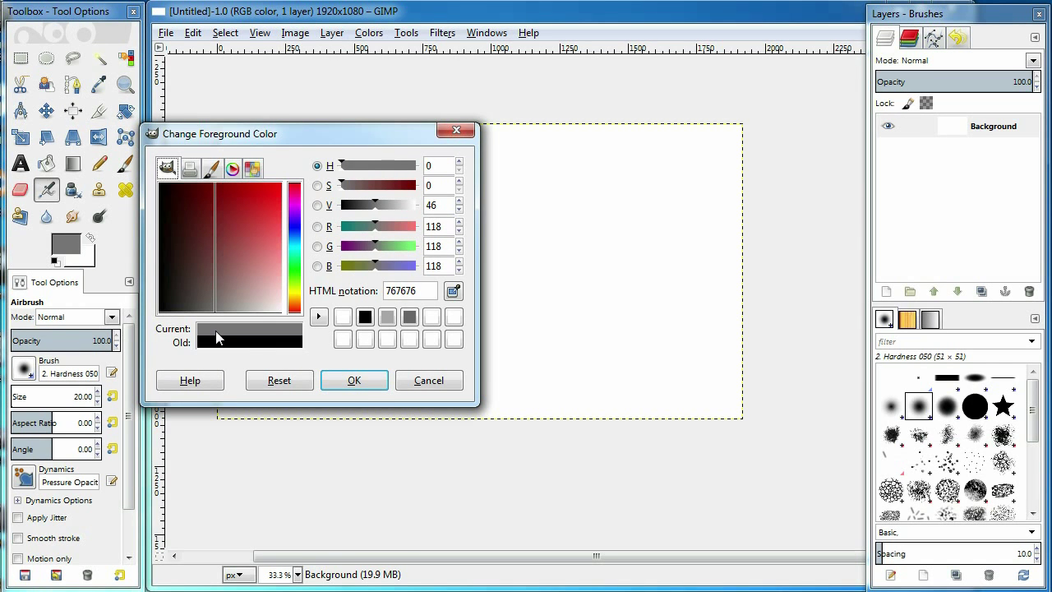
click(354, 382)
drag(333, 136, 379, 149)
click(400, 394)
- Set the background colour to the light grey bcbcbc
click(89, 262)
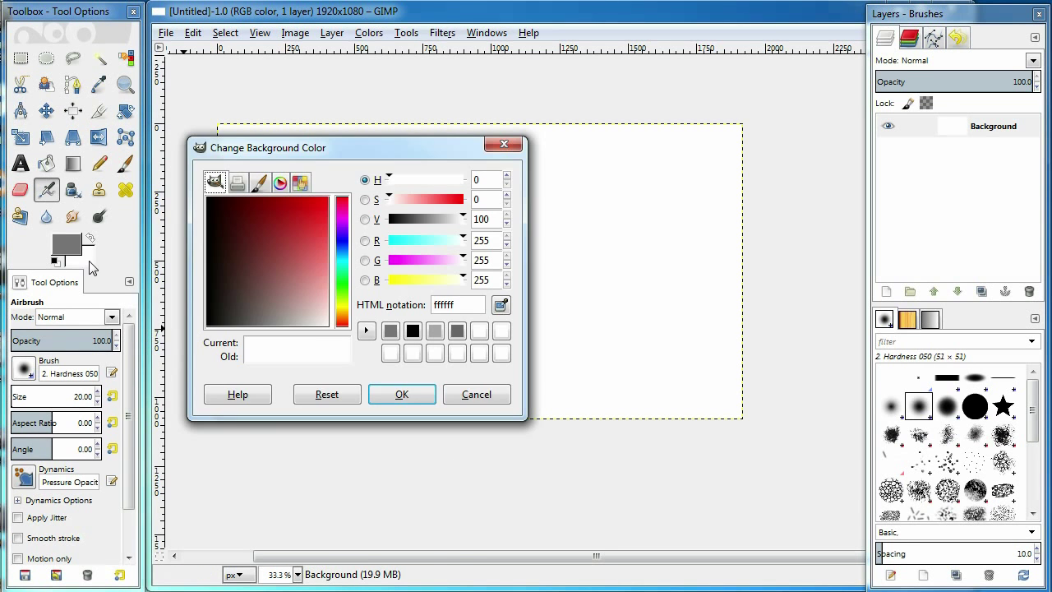
drag(288, 316, 299, 357)
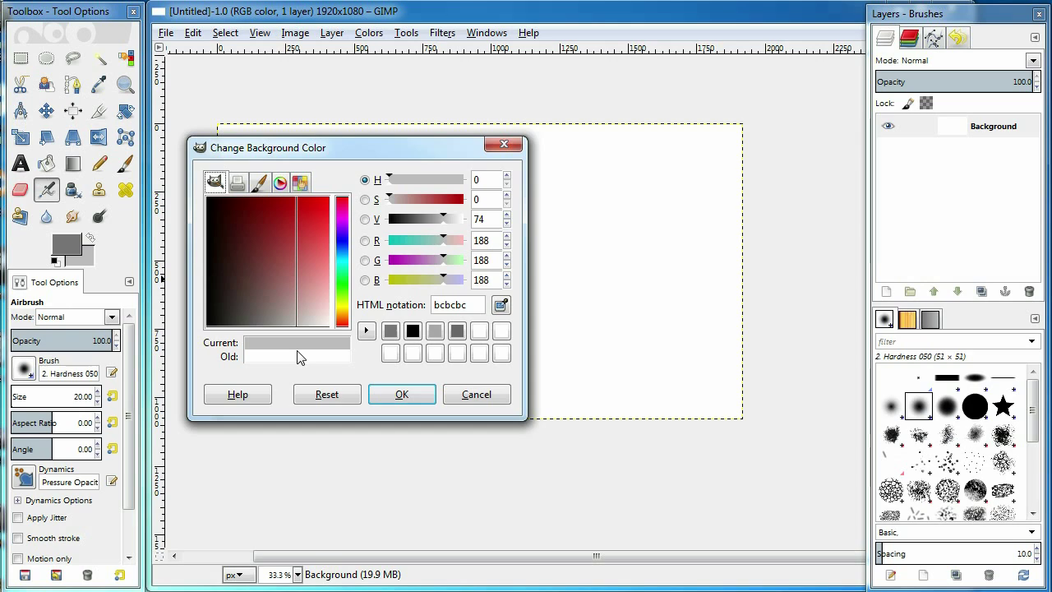
click(399, 394)
drag(383, 153, 411, 153)
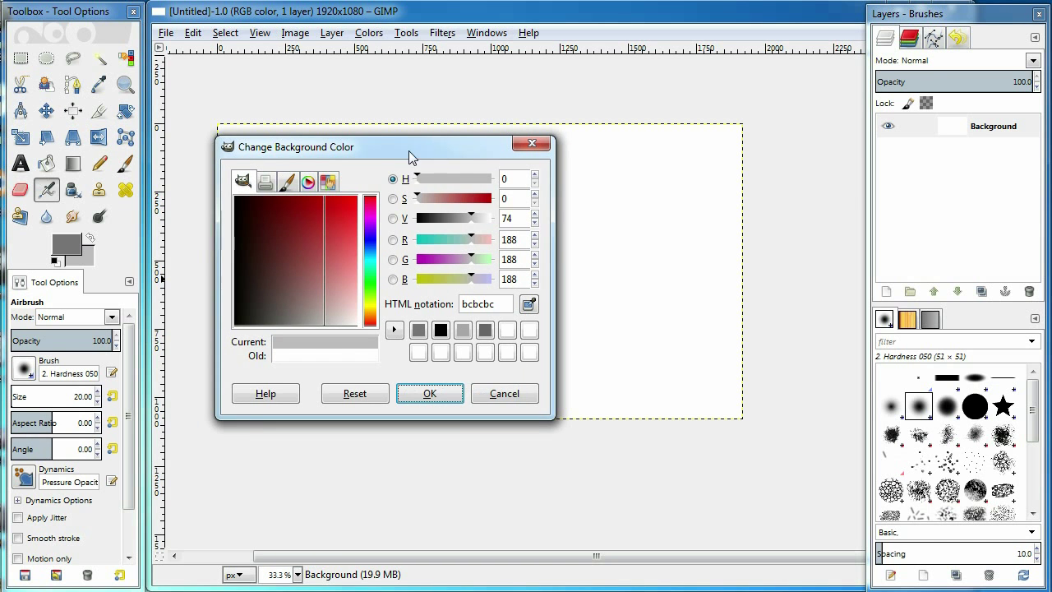
click(423, 395)
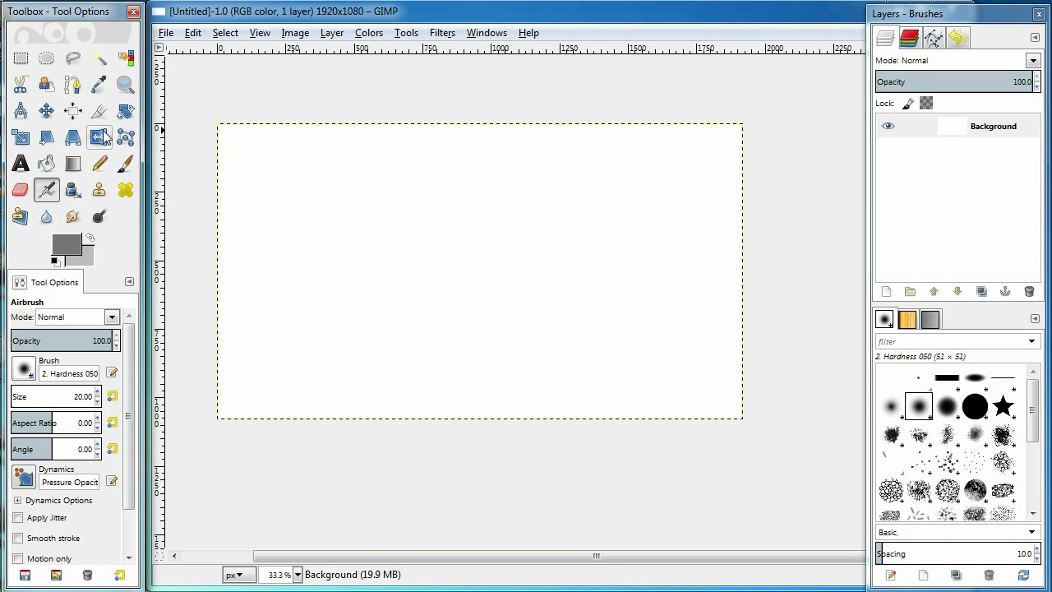
- Try a linear foreground-to-background gradient over the full image height, first from top to bottom and again from bottom to top
click(72, 163)
drag(466, 123, 475, 423)
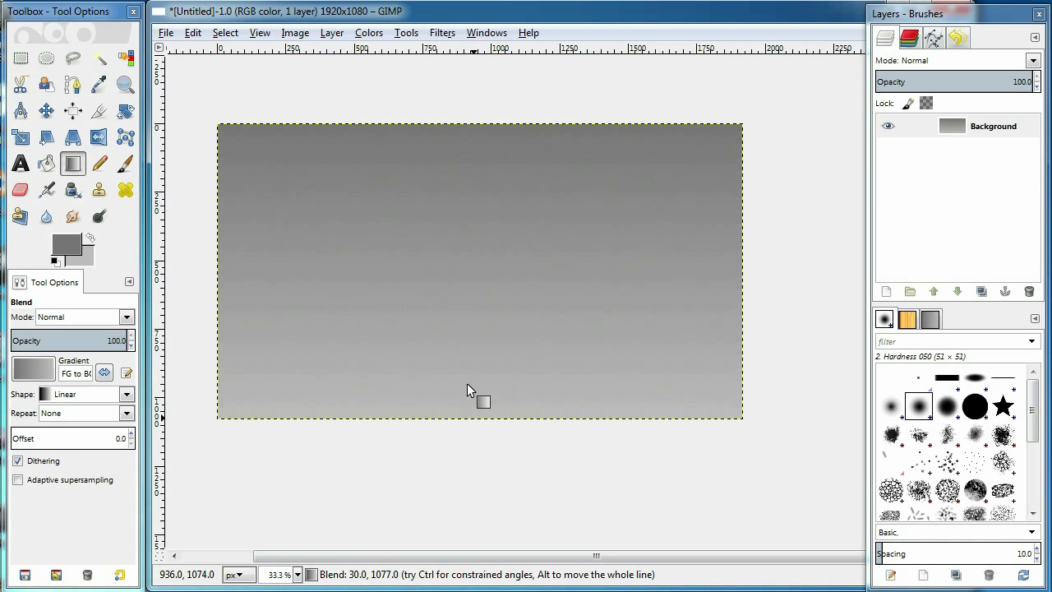
drag(483, 415, 491, 123)
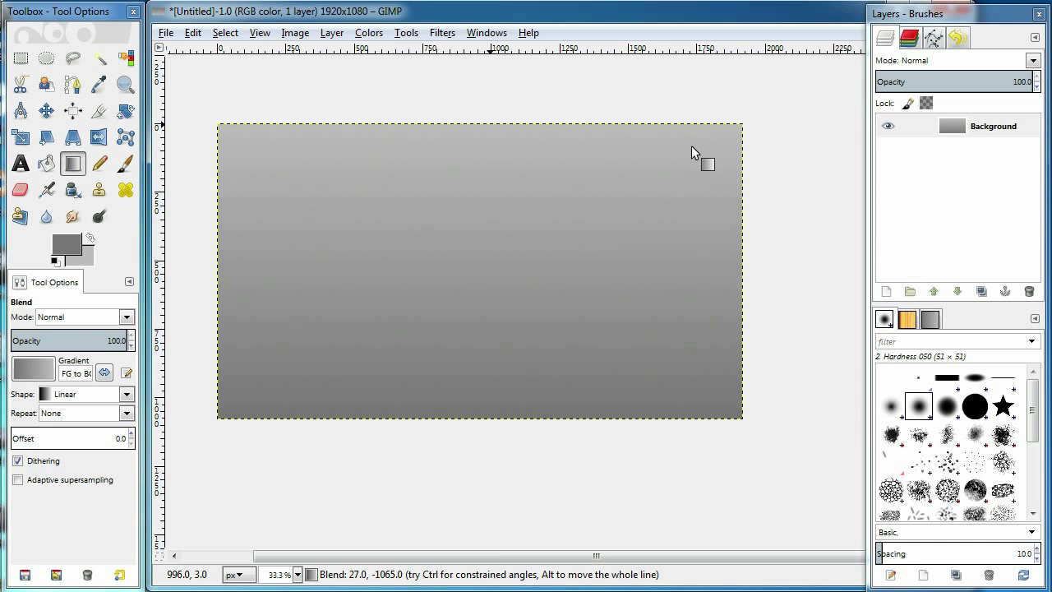
- Fill the canvas with a Radial gradient from the centre to the lower-left corner, swapping the two greys so the middle is light
click(117, 395)
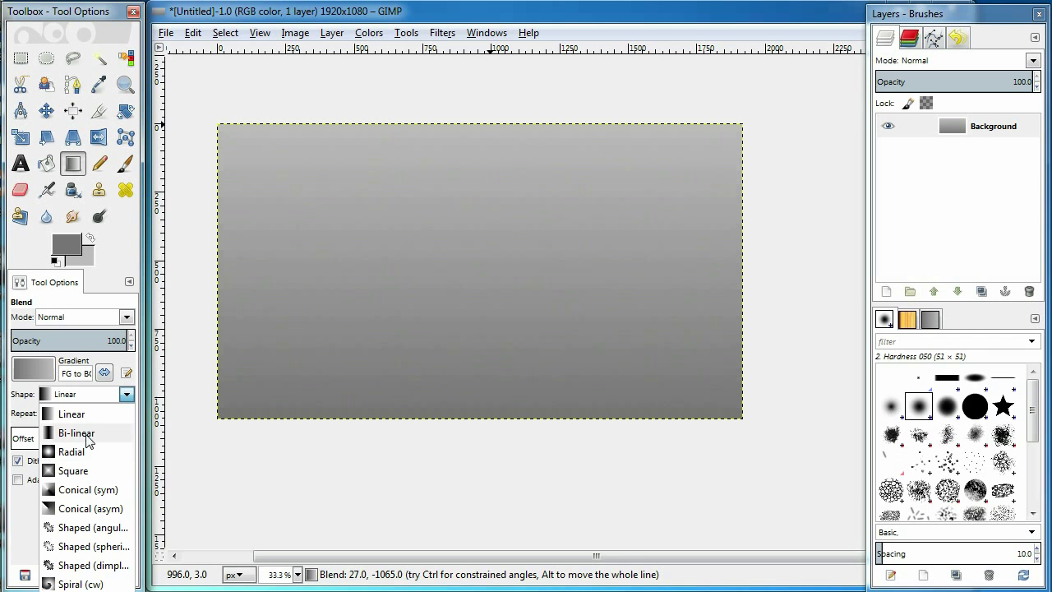
click(74, 459)
drag(471, 245, 247, 384)
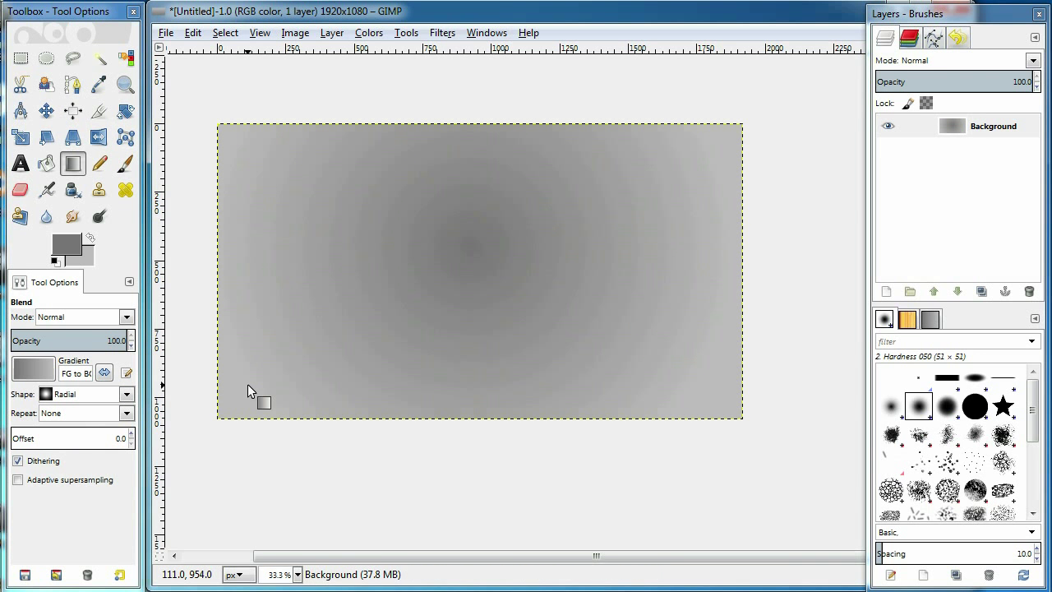
click(91, 238)
drag(455, 251, 223, 411)
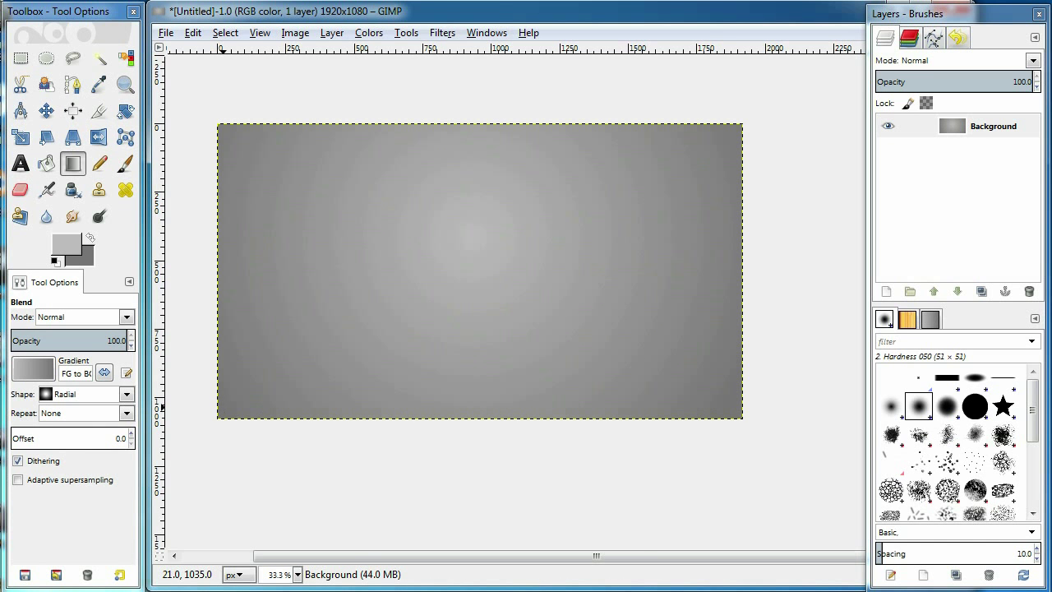
- Add the actor's headshot from the Showreel folder to the image as a new layer and minimise the folder window
key(alt+Tab)
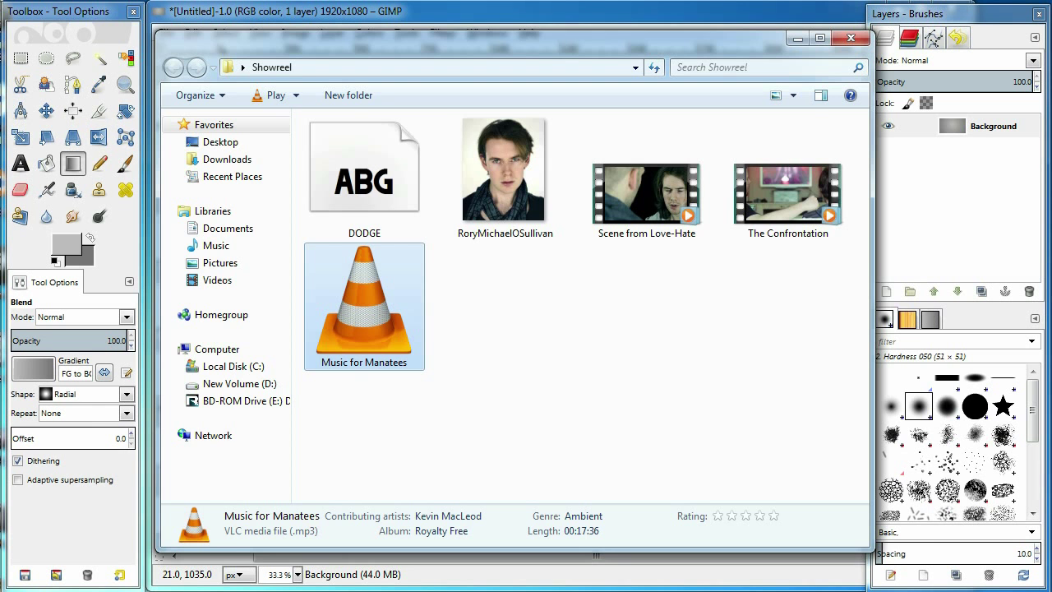
drag(419, 55, 801, 74)
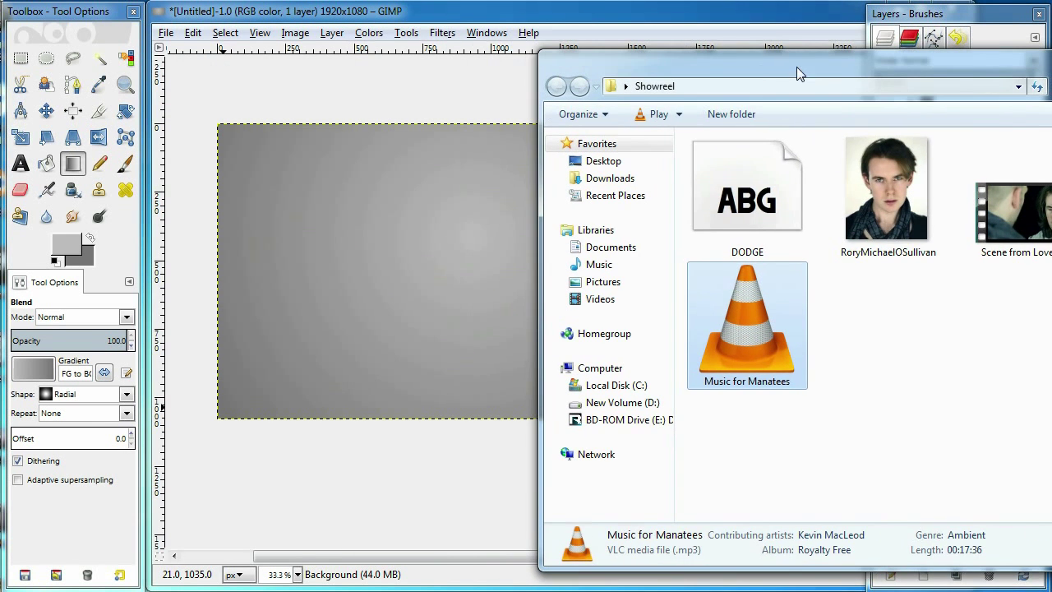
drag(883, 187, 328, 255)
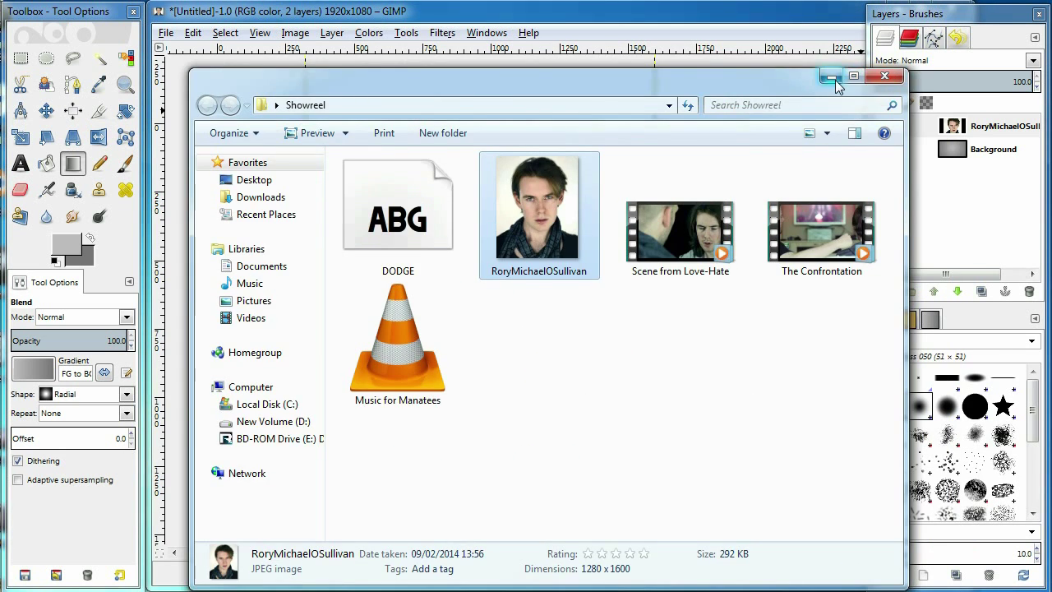
click(835, 81)
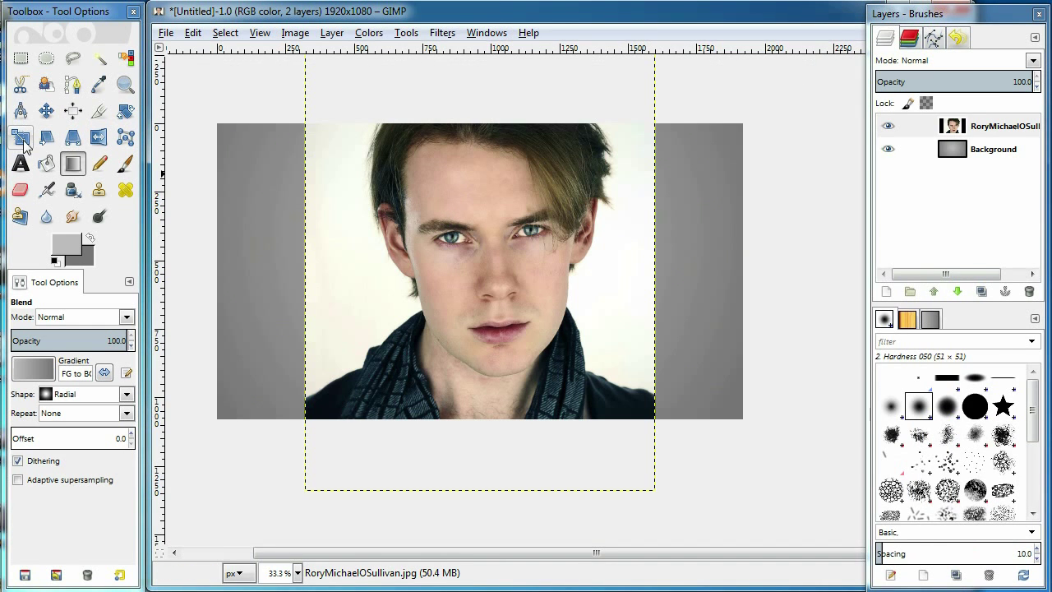
- Scale the headshot layer proportionally to 745 × 931 px and place it on the right side of the canvas
click(23, 138)
click(469, 205)
drag(465, 160, 815, 164)
drag(314, 63, 295, 273)
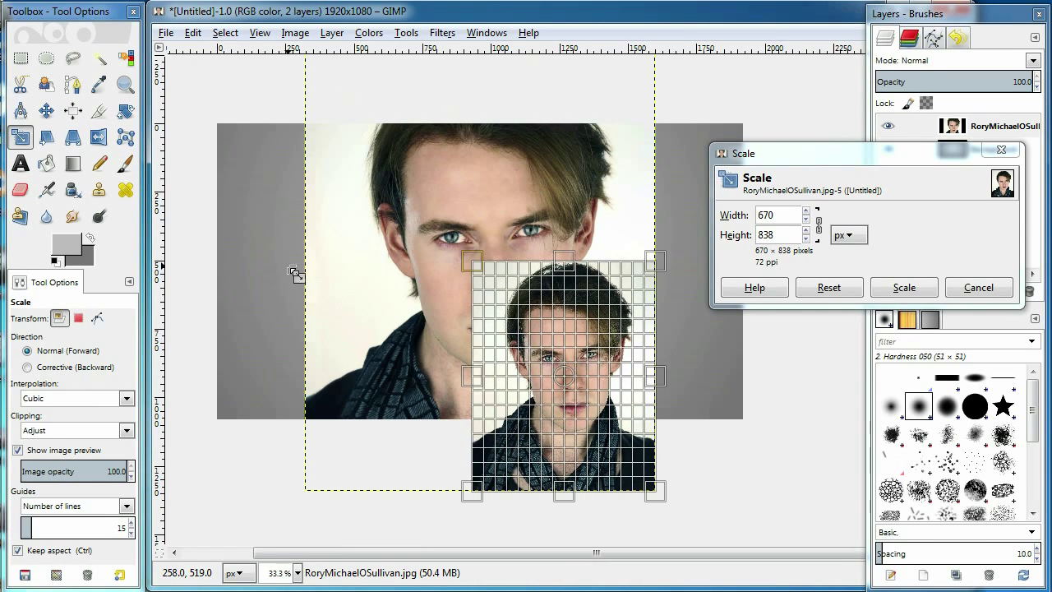
drag(564, 375, 634, 263)
key(ctrl)
drag(549, 370, 518, 401)
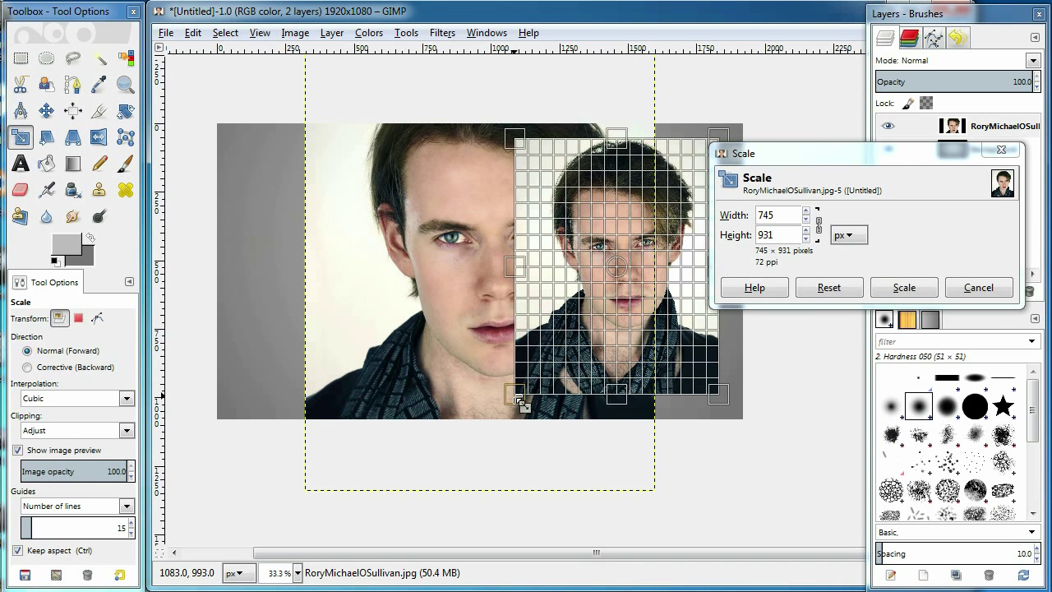
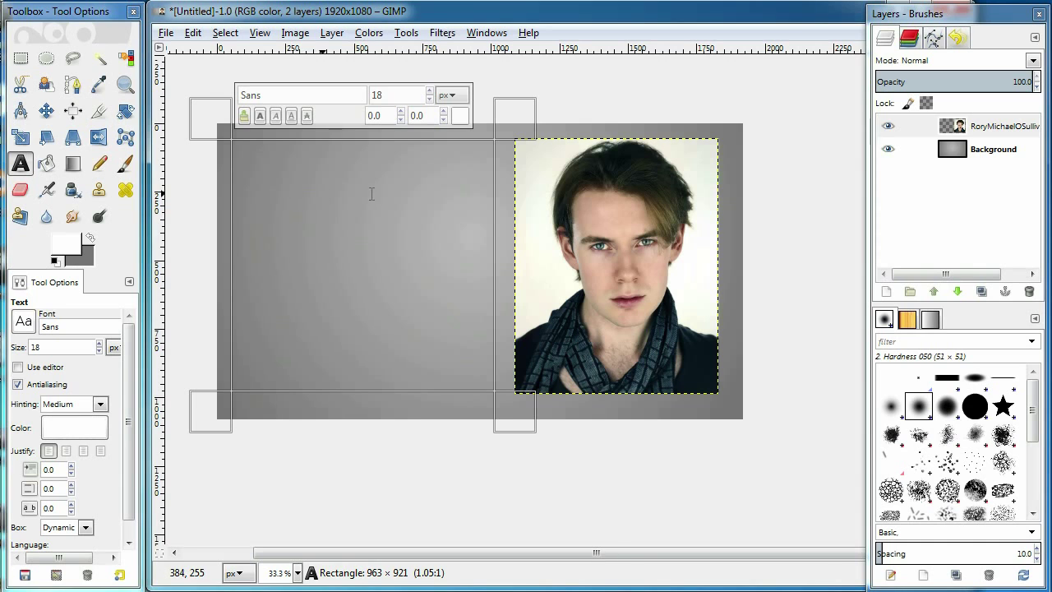
- Enter the lines Actor Name, Actorphone and actor@email in the text box beside the headshot and set all the text to 119 px
text(AC)
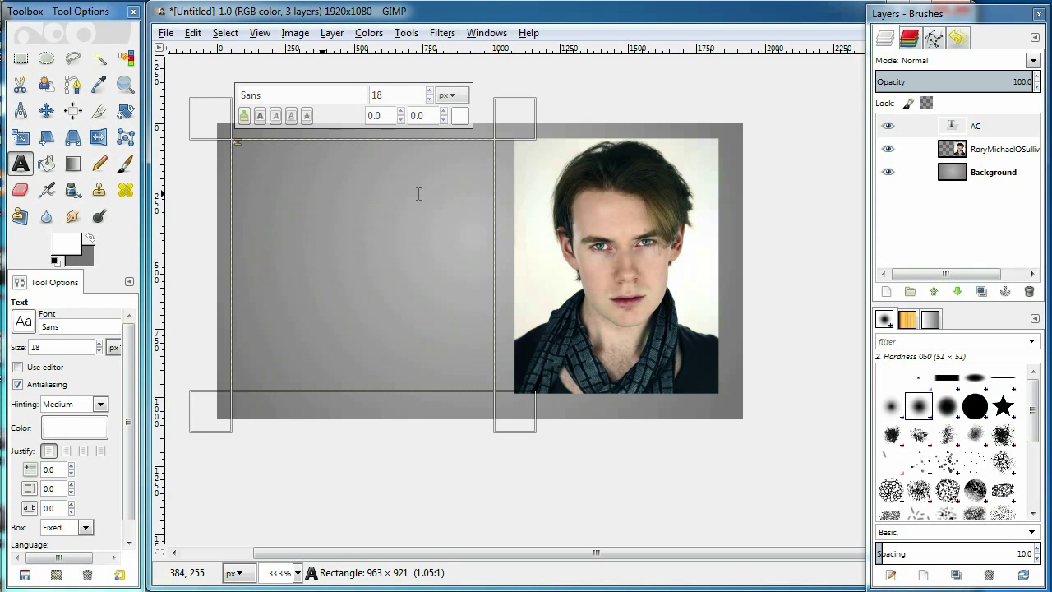
text(tor Name)
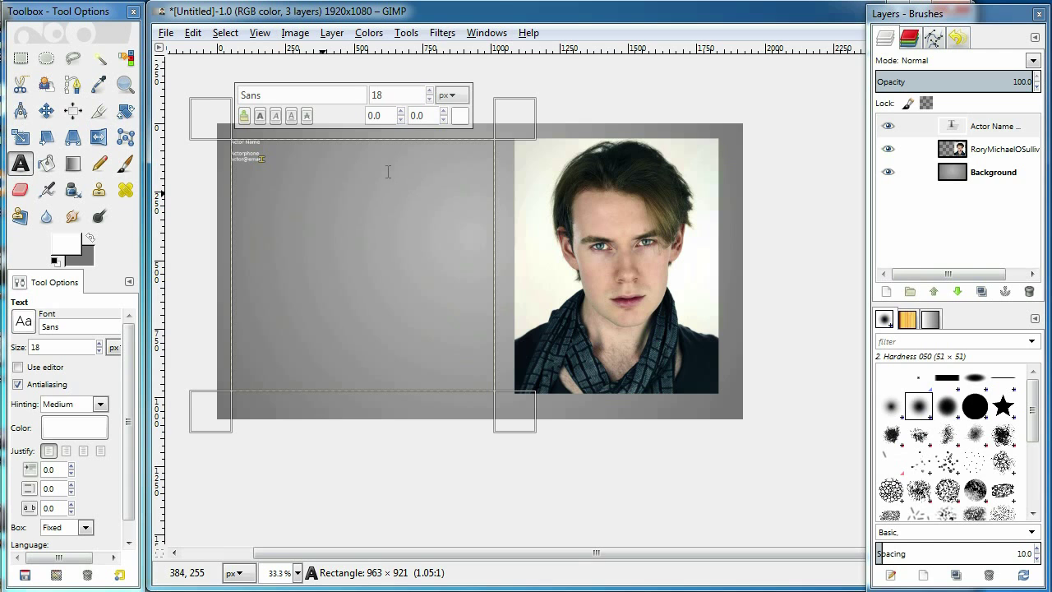
key(ctrl+a)
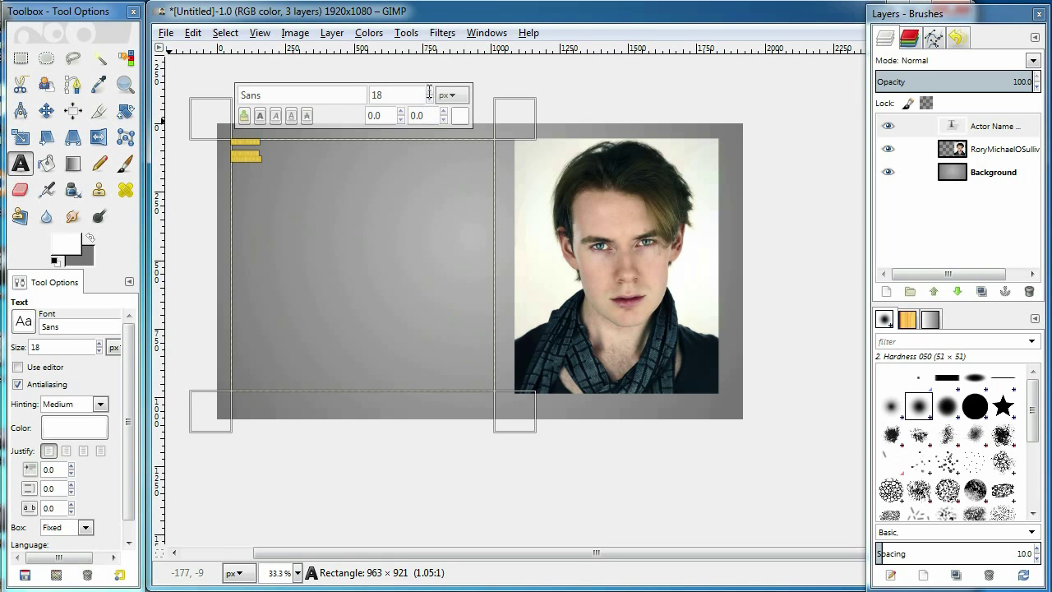
drag(428, 91, 428, 91)
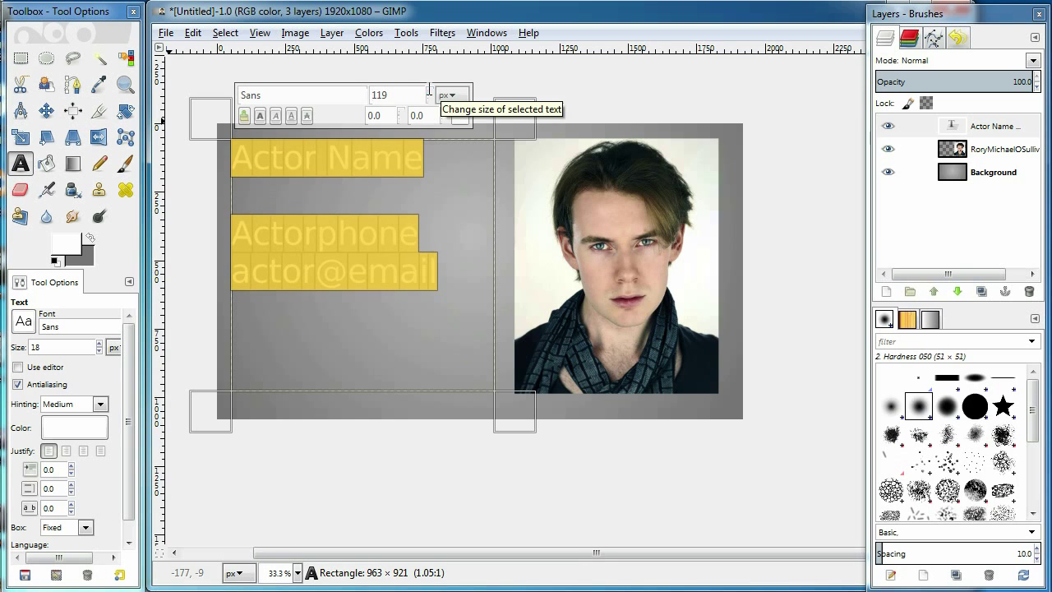
- Centre the text lines and change their font to DODGE
click(83, 452)
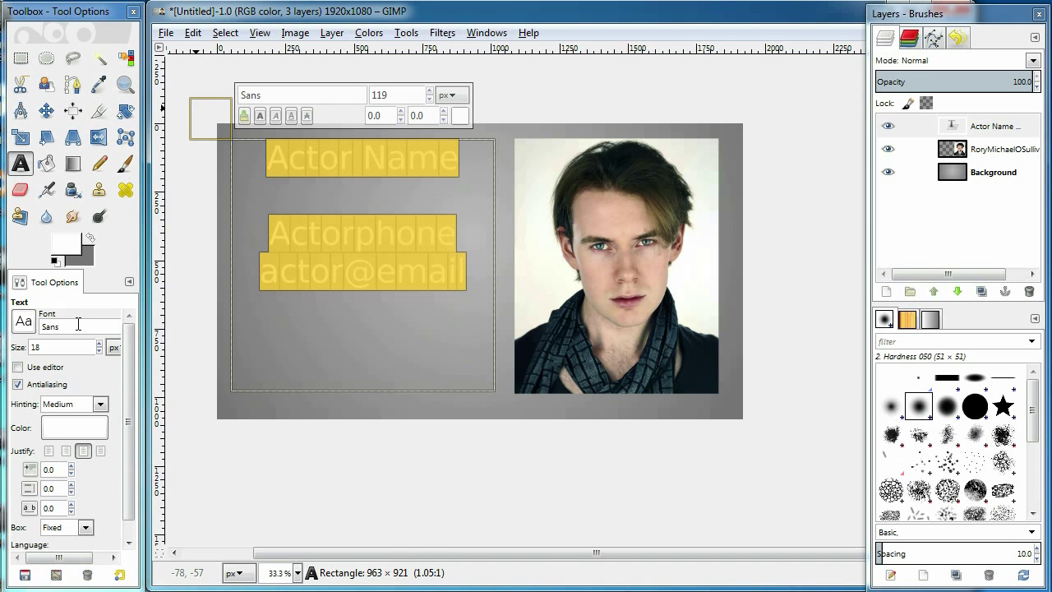
click(28, 326)
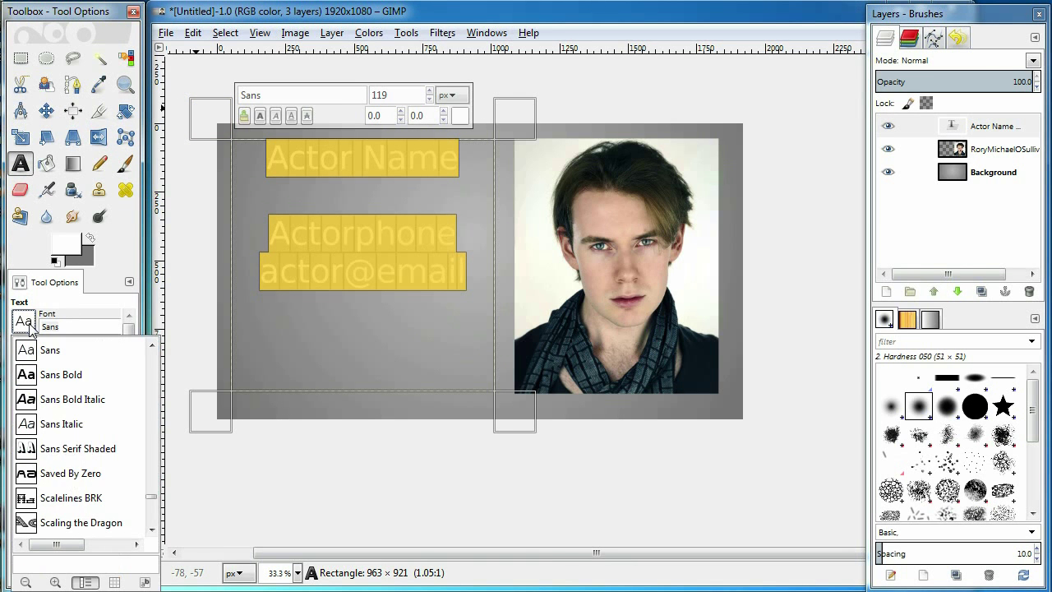
drag(156, 498, 152, 390)
scroll(77, 404, up, 1)
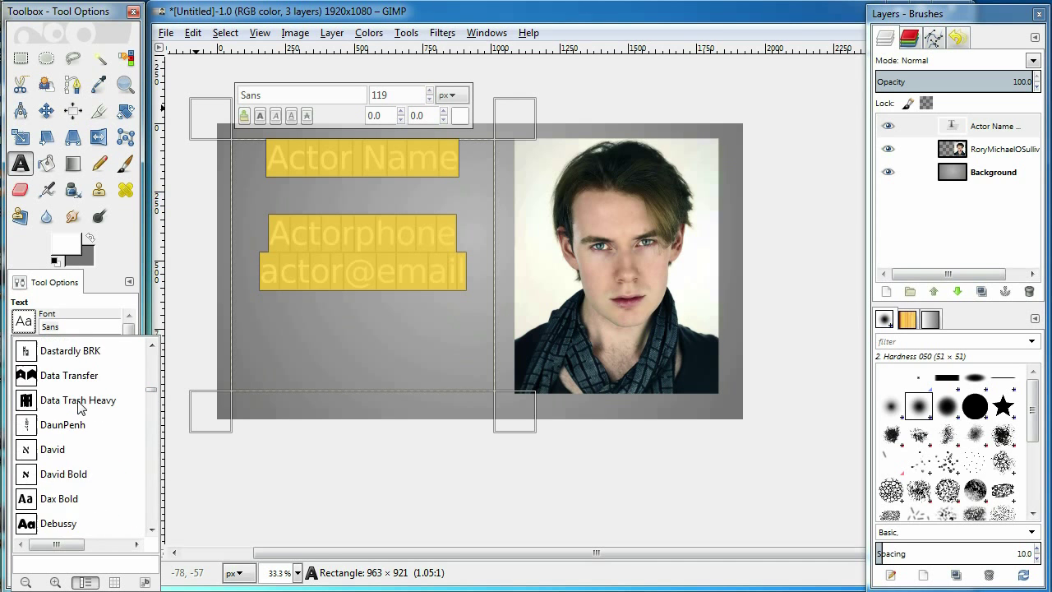
scroll(80, 409, down, 4)
scroll(78, 404, down, 10)
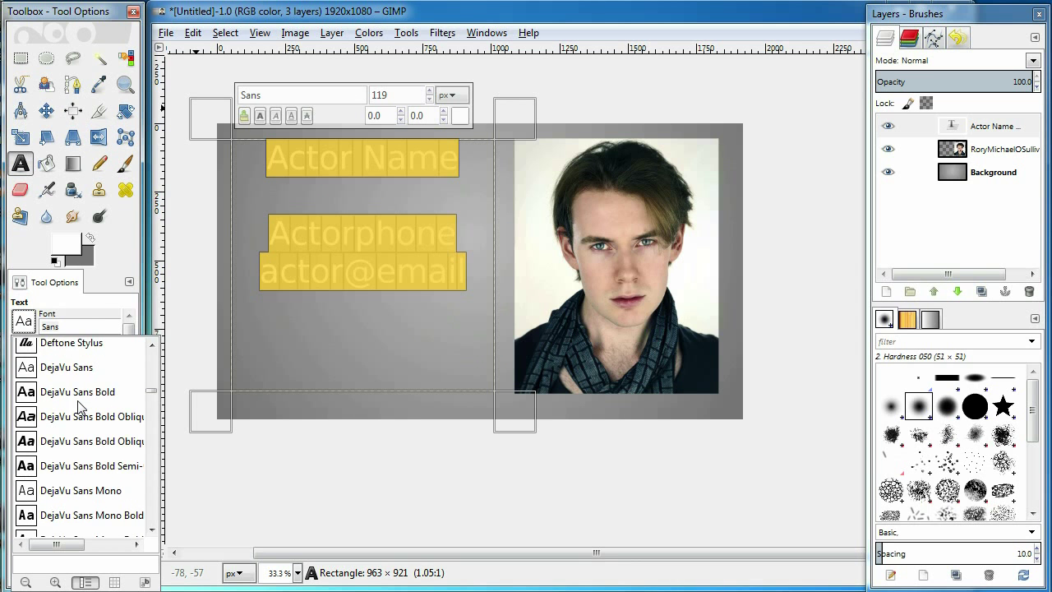
scroll(80, 404, down, 12)
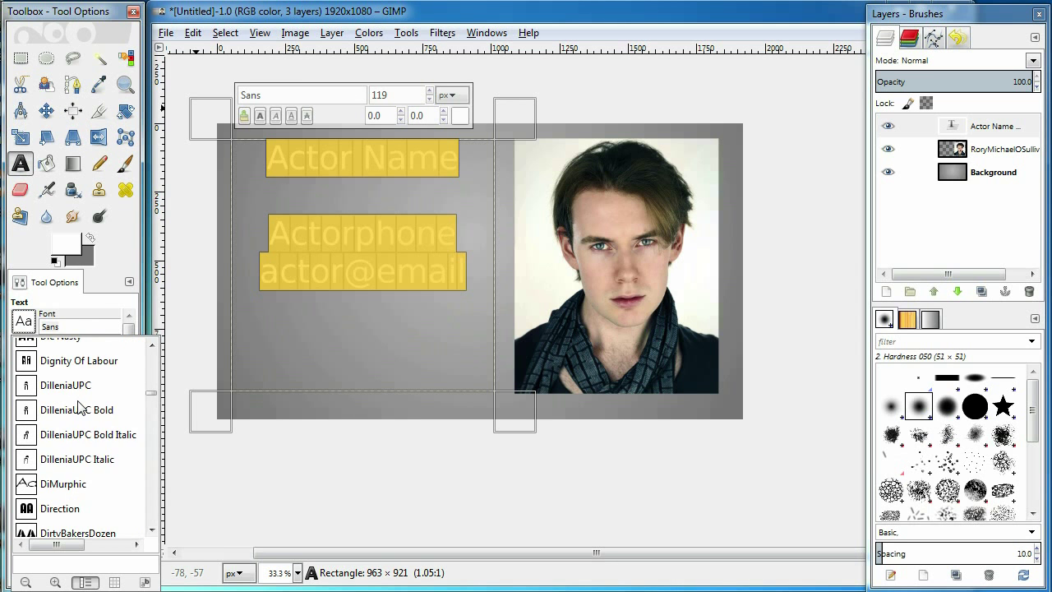
click(31, 394)
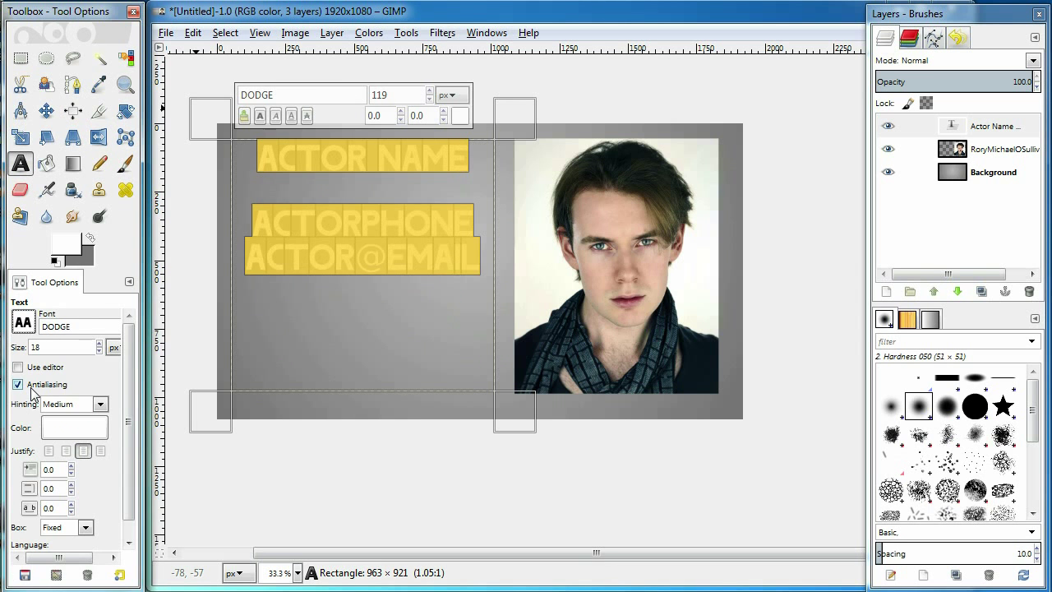
- Reduce the text size of the phone and email lines so they are smaller than the actor name
click(367, 253)
drag(475, 260, 225, 208)
scroll(430, 95, down, 20)
scroll(430, 96, down, 2)
- Reduce the size of the blank line below the actor name to bring the contact lines closer
click(325, 185)
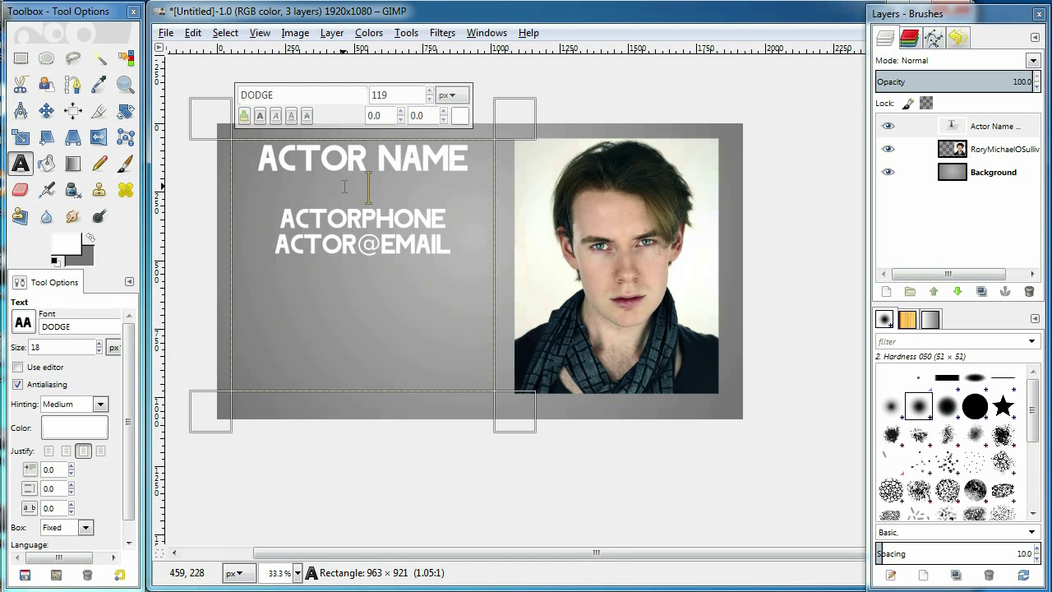
drag(394, 183, 325, 188)
scroll(430, 95, down, 20)
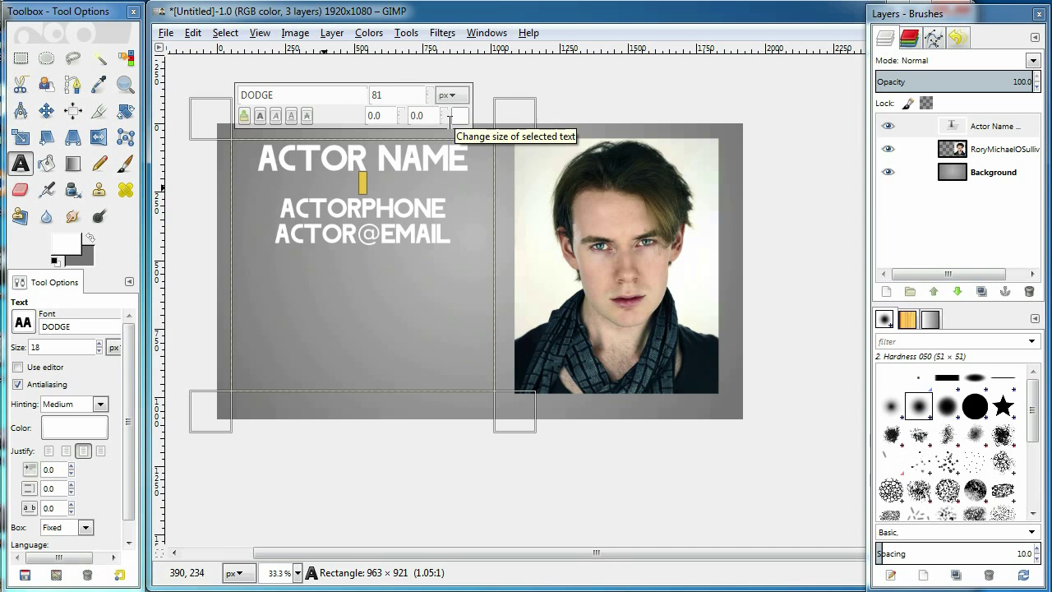
scroll(430, 97, down, 20)
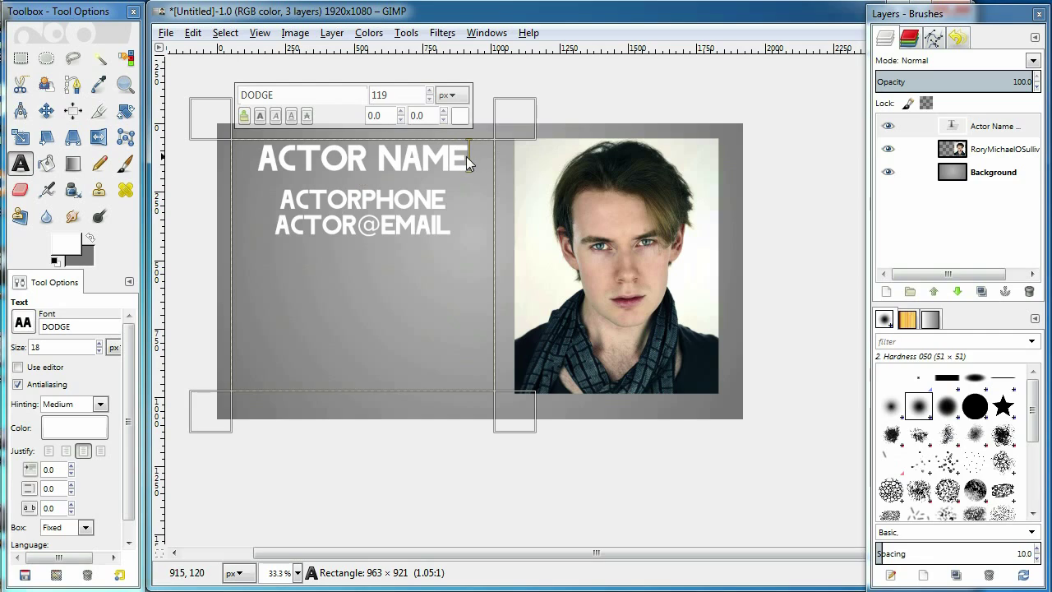
- Enlarge the Actor Name line to 145 px
drag(468, 156, 257, 156)
scroll(434, 94, up, 20)
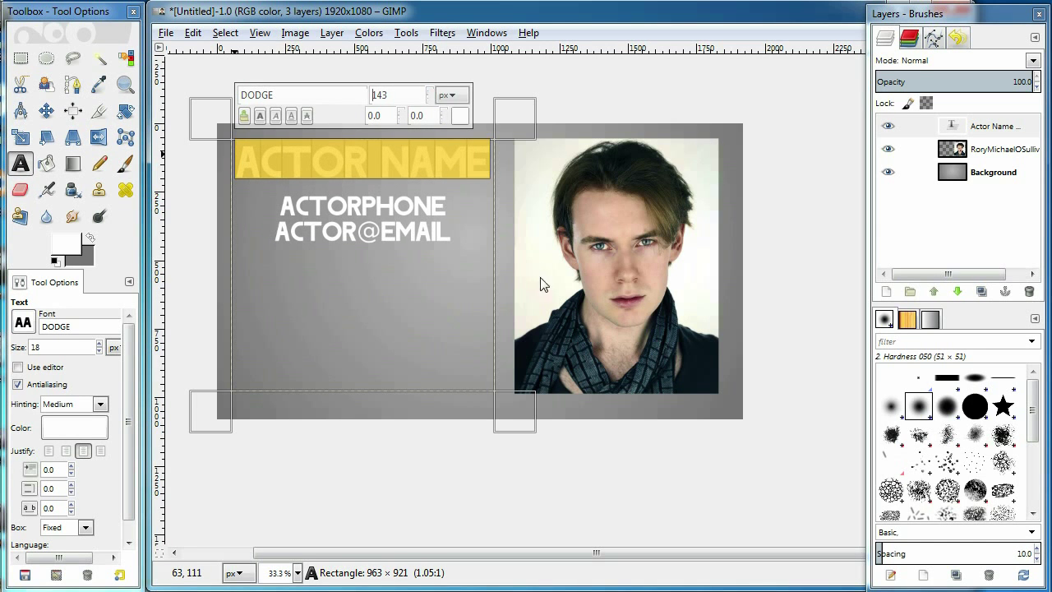
scroll(434, 96, up, 2)
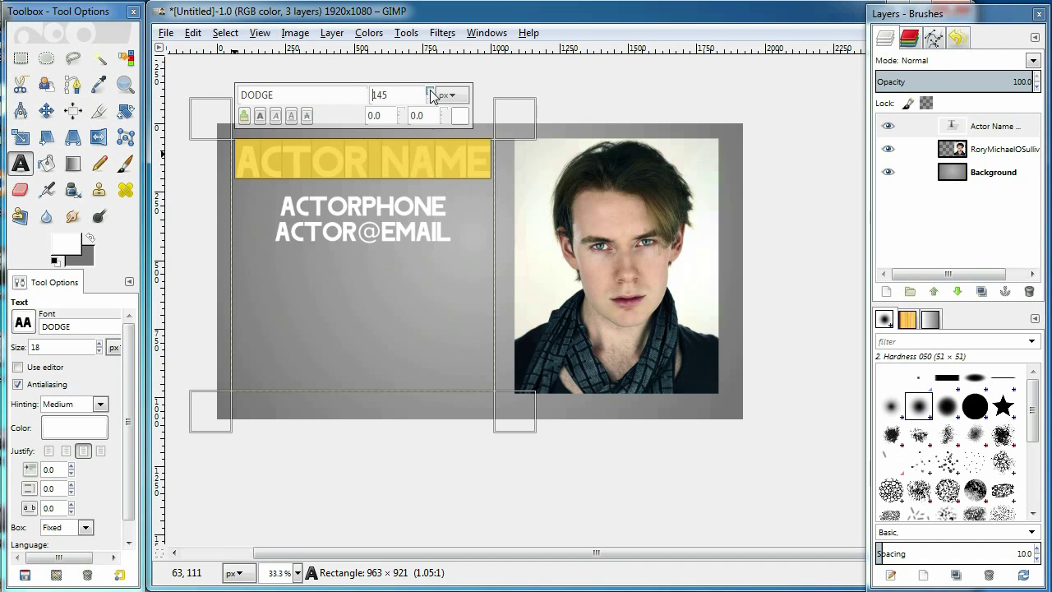
- Enlarge the Actor Name line to 148 px and move the whole text layer down beside the headshot
scroll(433, 96, up, 3)
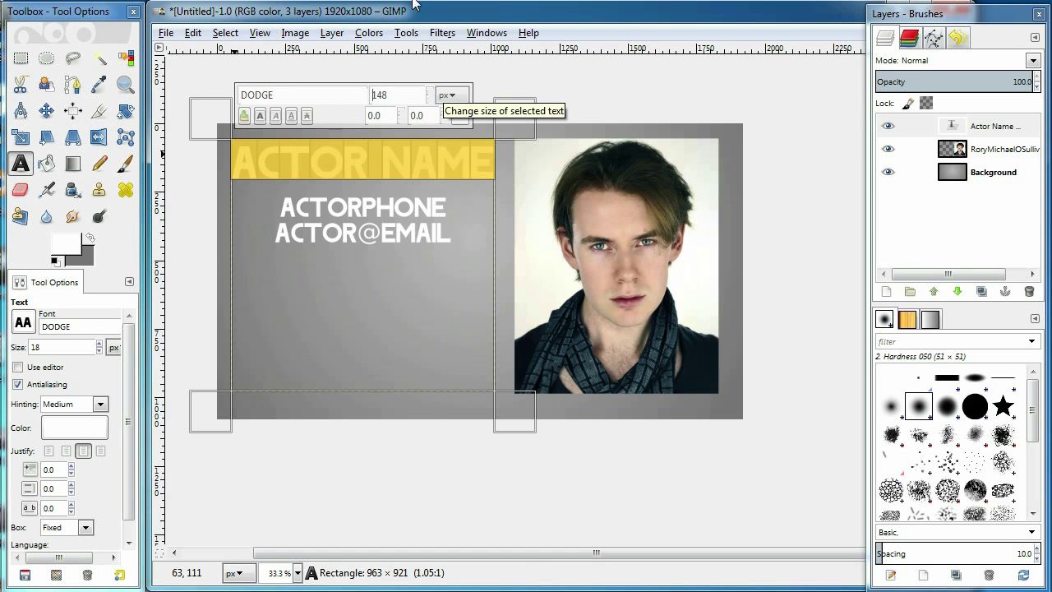
click(46, 110)
drag(375, 173, 383, 217)
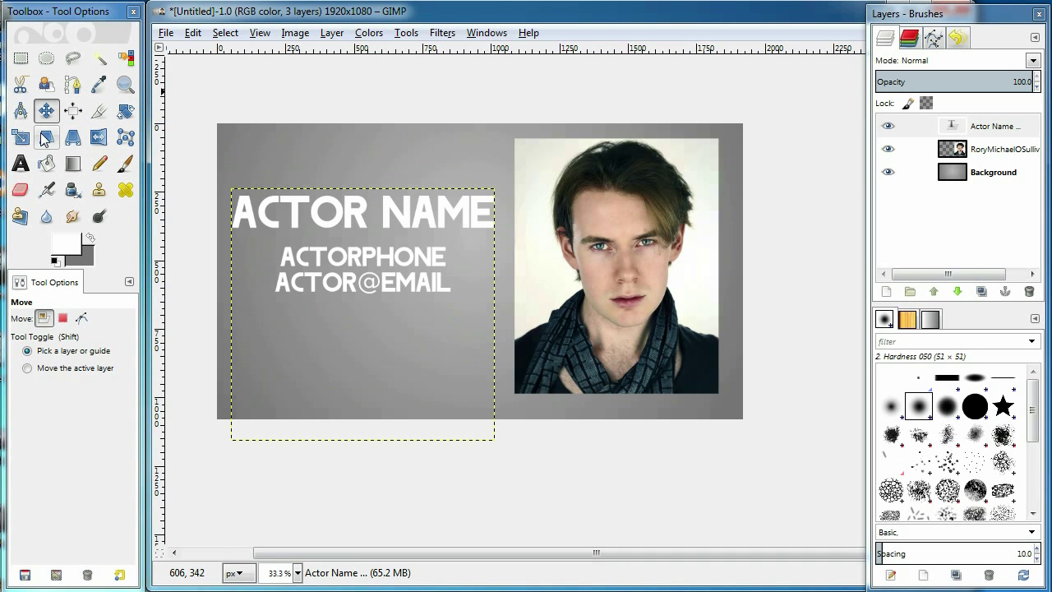
- Select the white lettering by color, grow the selection outward, and invert it
click(129, 61)
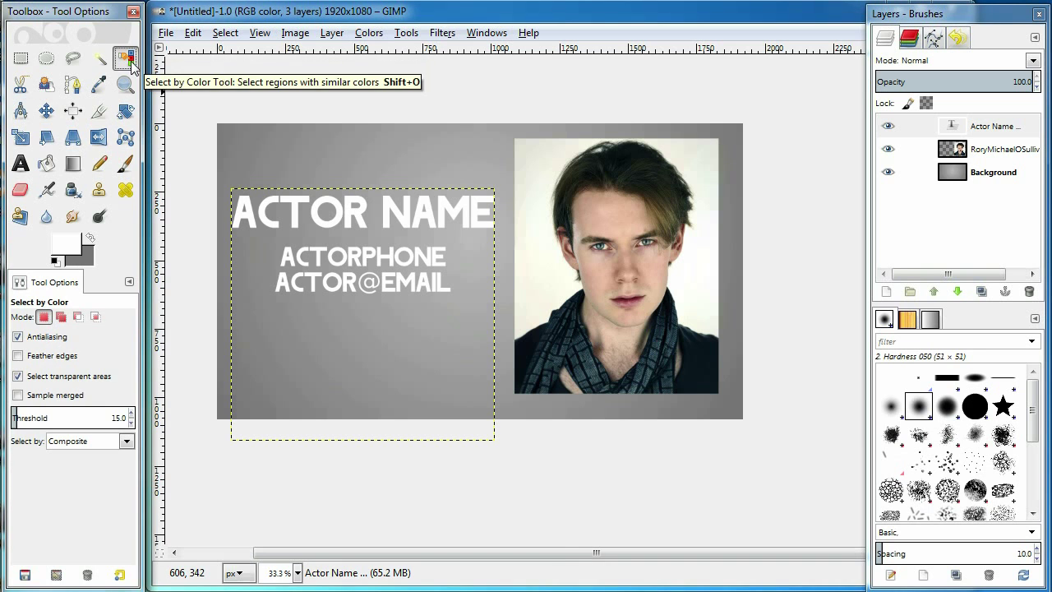
click(347, 212)
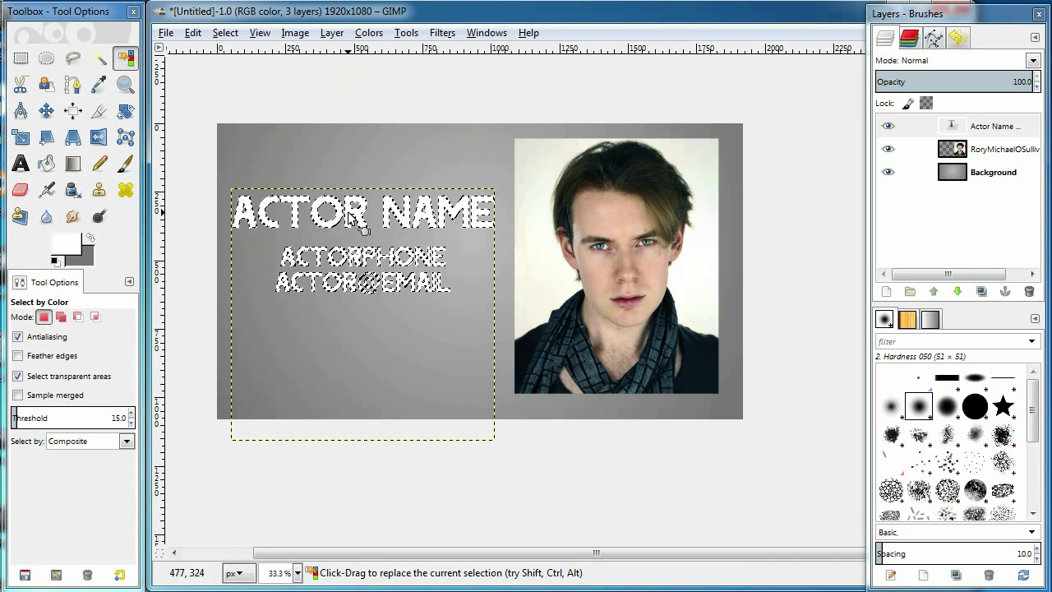
click(225, 33)
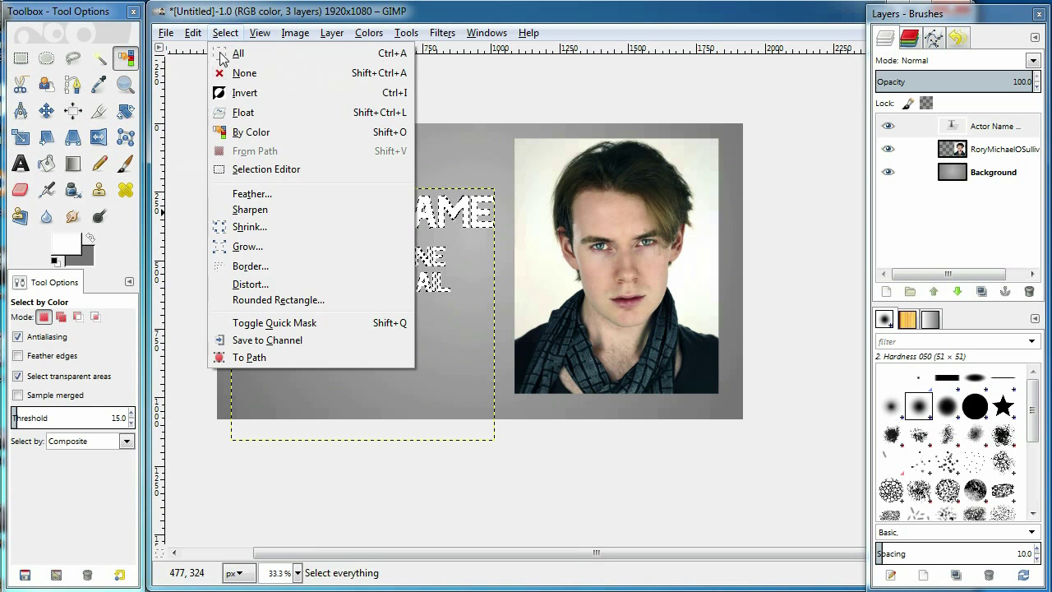
click(284, 247)
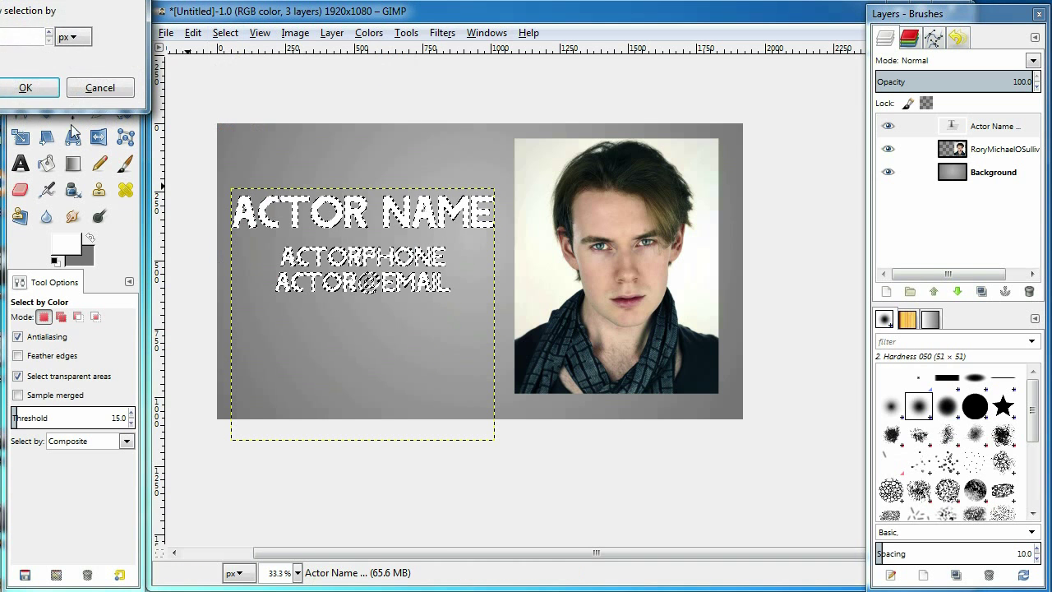
click(27, 87)
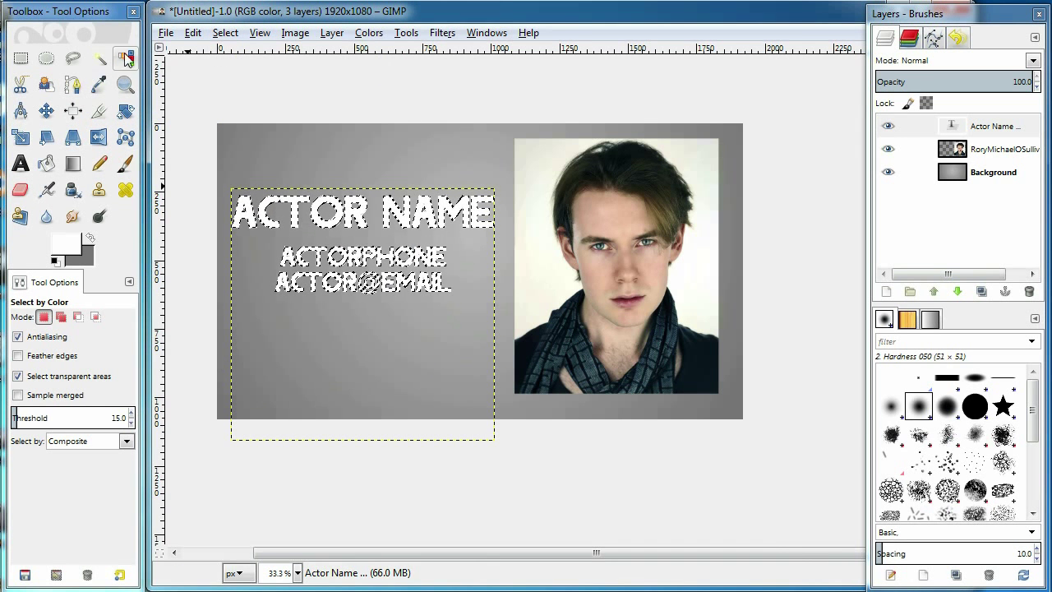
click(225, 33)
click(252, 93)
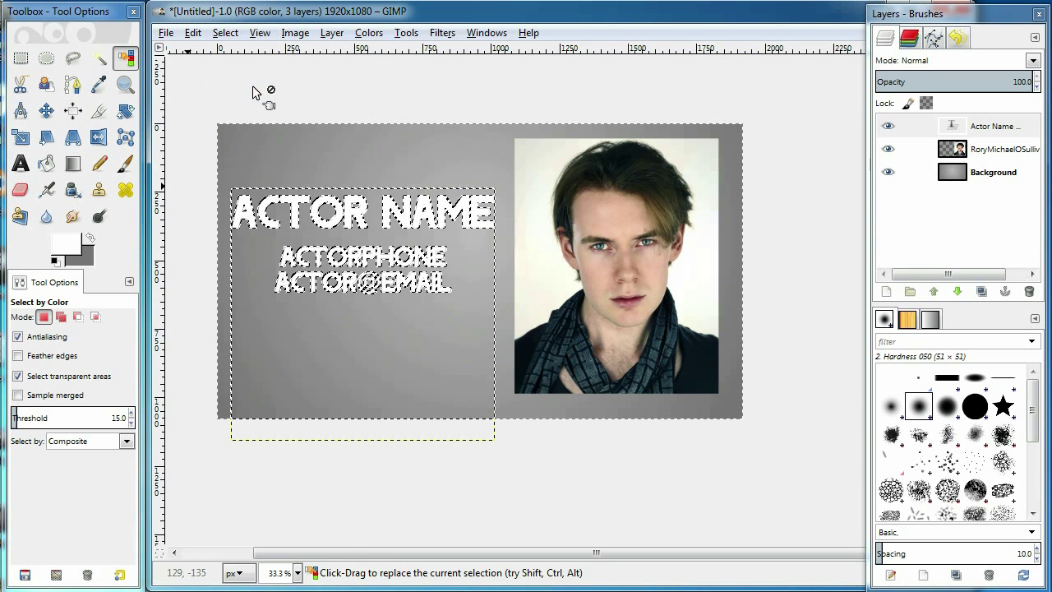
- Set up a drop shadow for the text layer with X and Y offsets of 2, blur radius 7 and opacity 40
click(441, 33)
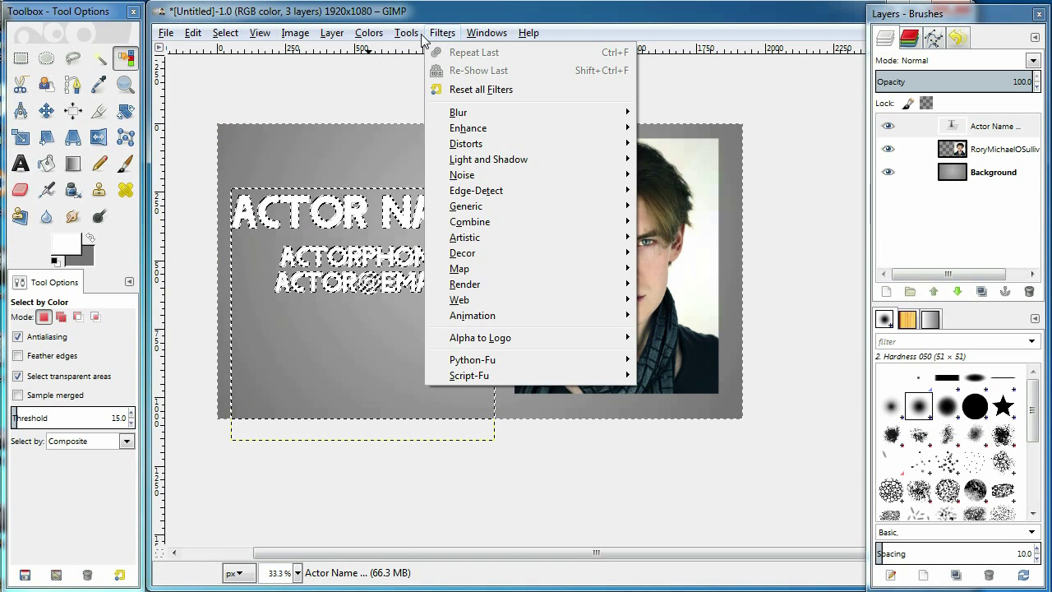
mouse_move(555, 159)
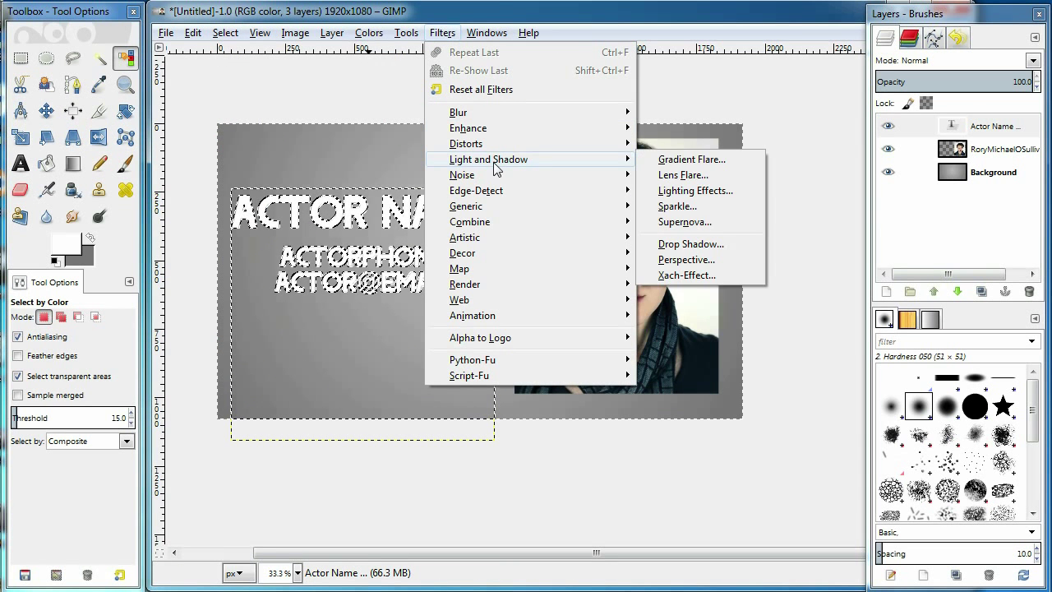
click(712, 242)
click(494, 263)
click(493, 263)
click(494, 287)
click(493, 287)
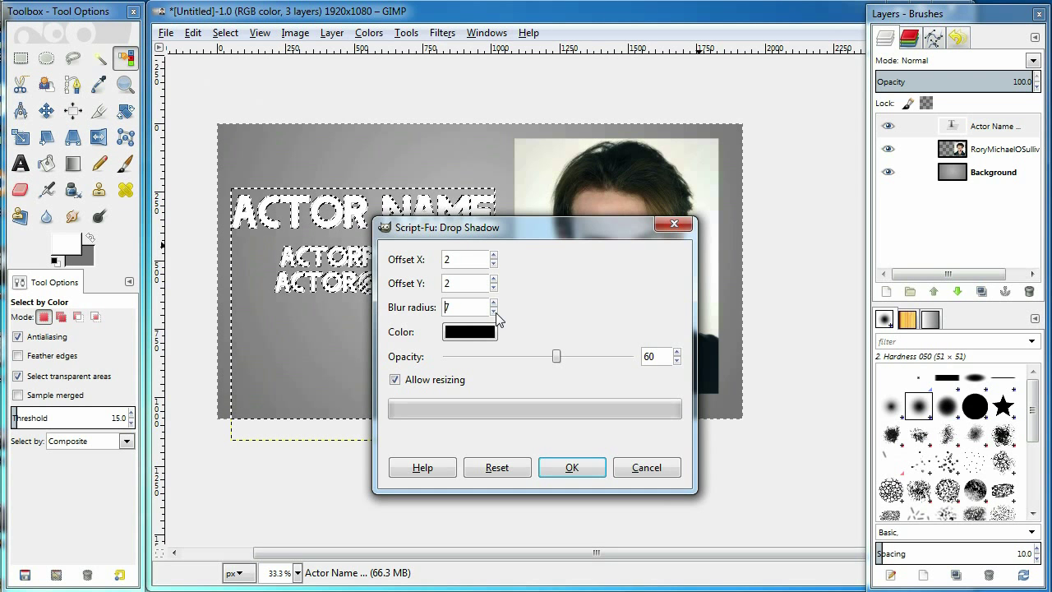
drag(558, 356, 524, 366)
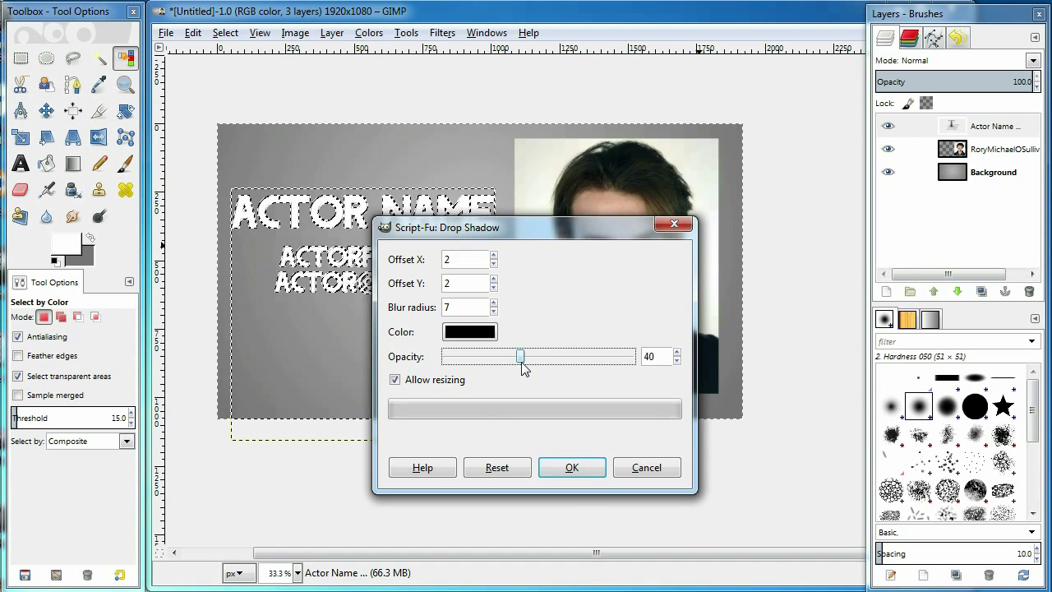
- Disable resizing for the drop shadow, apply it to the text layer, and clear the selection
click(394, 381)
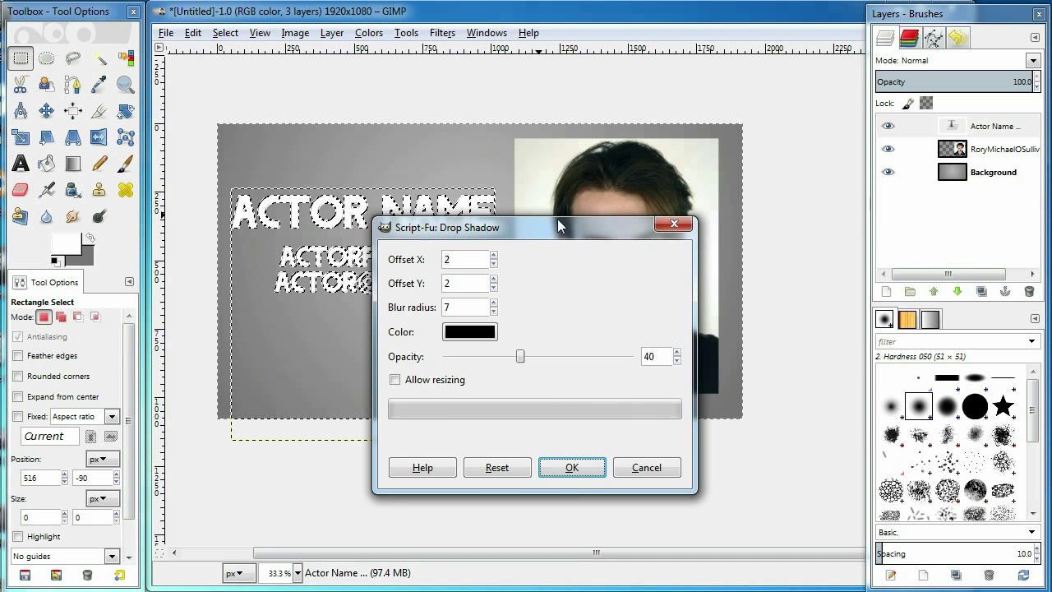
drag(557, 219, 574, 150)
click(595, 402)
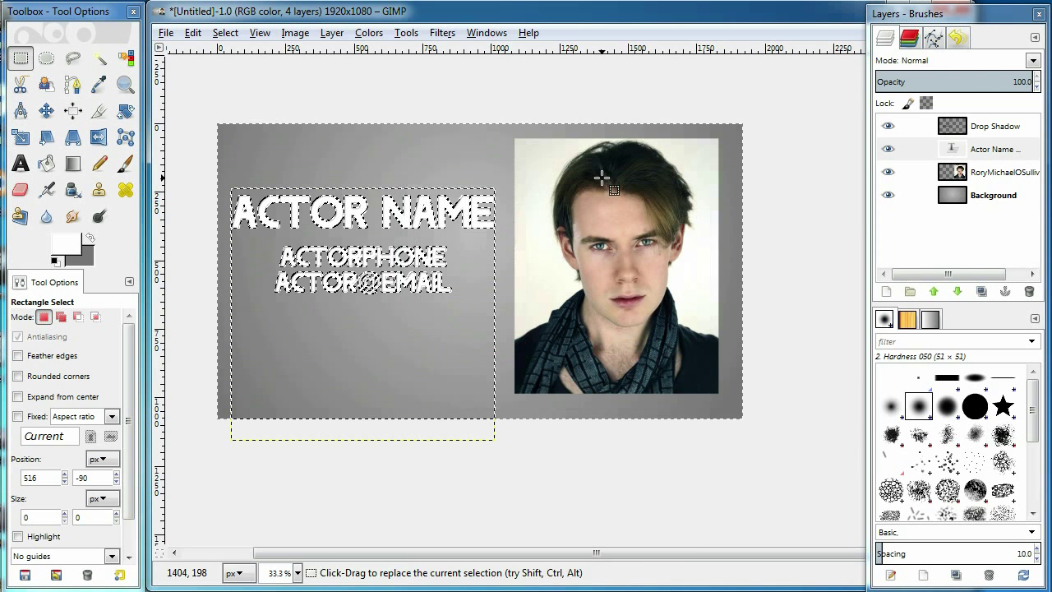
click(444, 96)
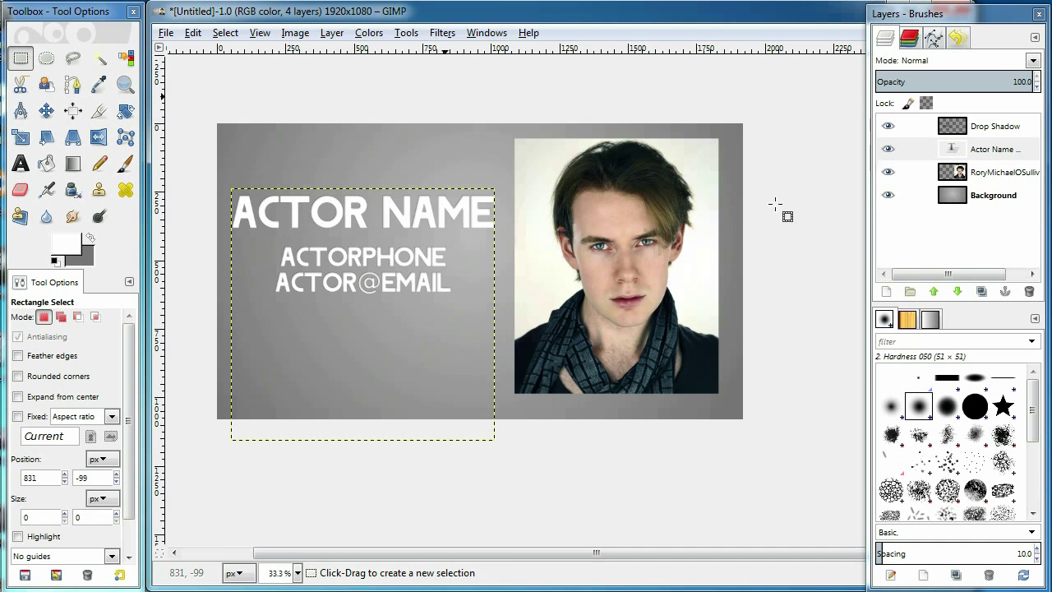
- Select the headshot layer and apply the Drop Shadow filter to it with the same settings as the text
click(988, 195)
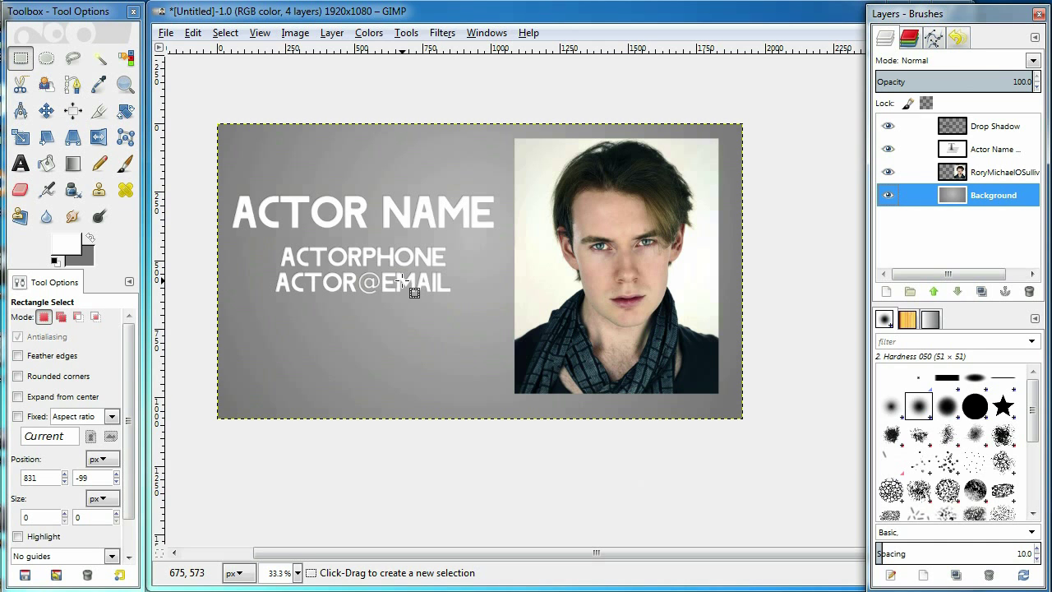
click(951, 172)
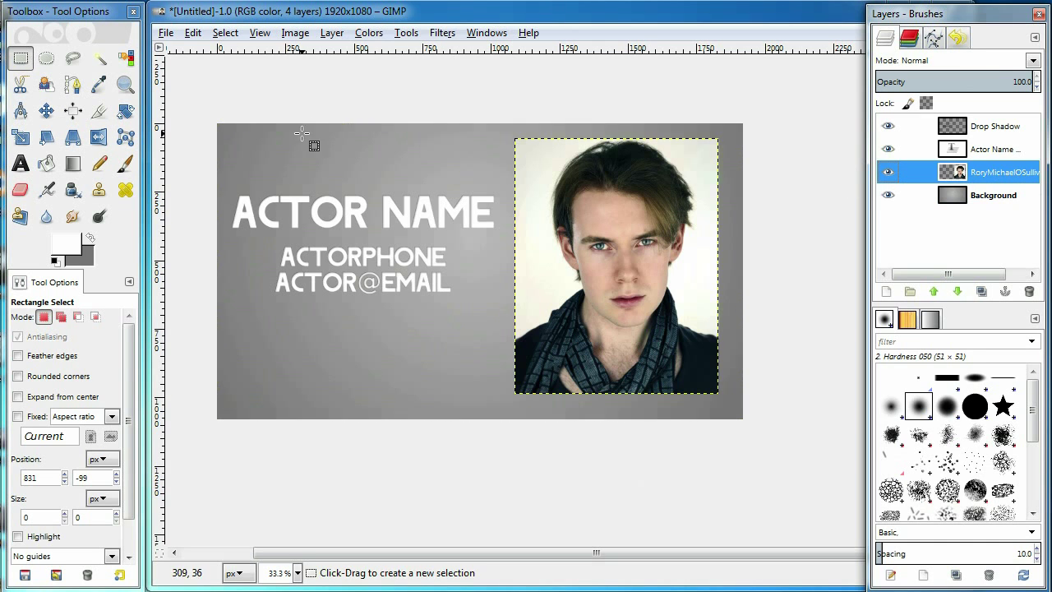
click(442, 33)
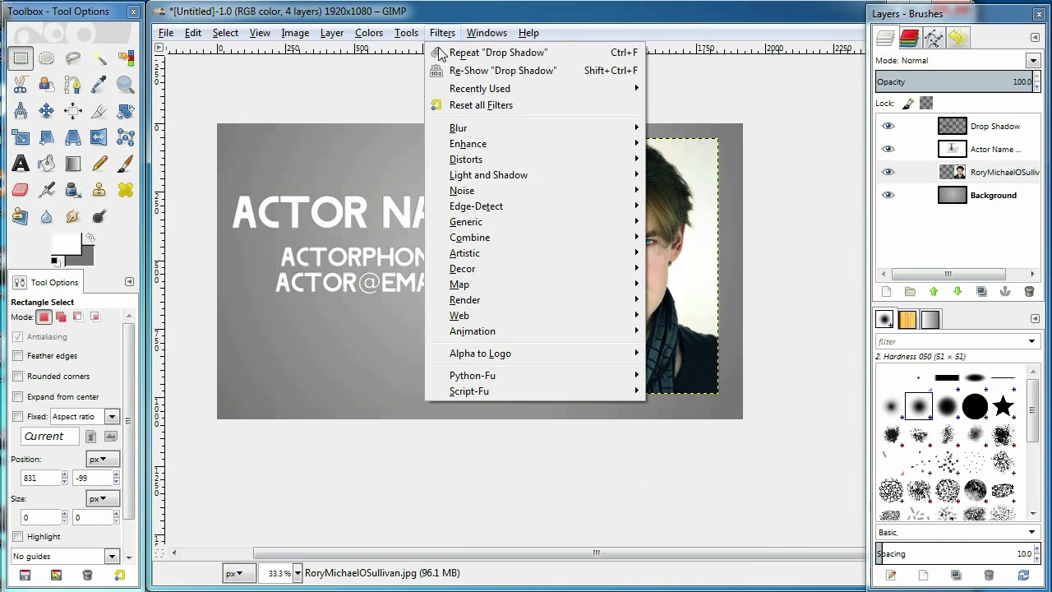
click(476, 73)
click(569, 466)
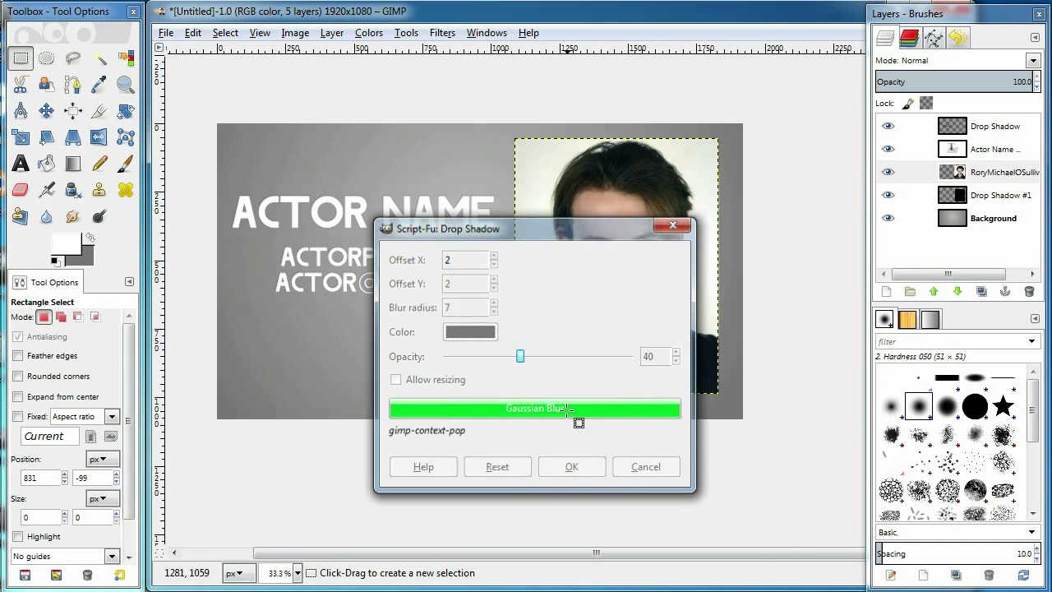
- Examine the text and headshot shadows up close and toggle the shadow layers' visibility to compare the image with and without them
click(956, 223)
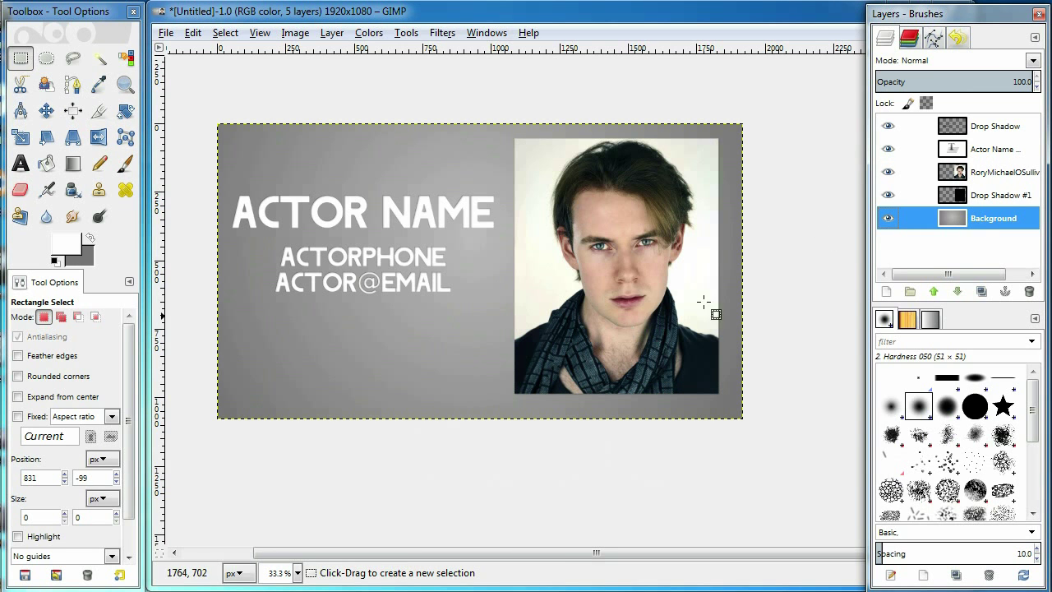
scroll(550, 404, up, 4)
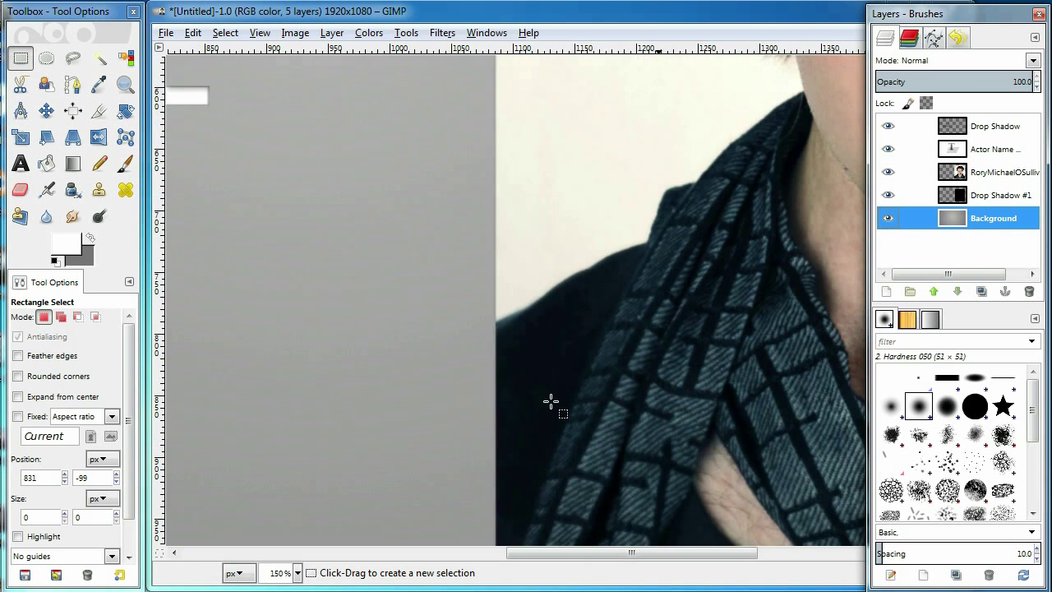
scroll(551, 403, down, 3)
scroll(552, 316, down, 3)
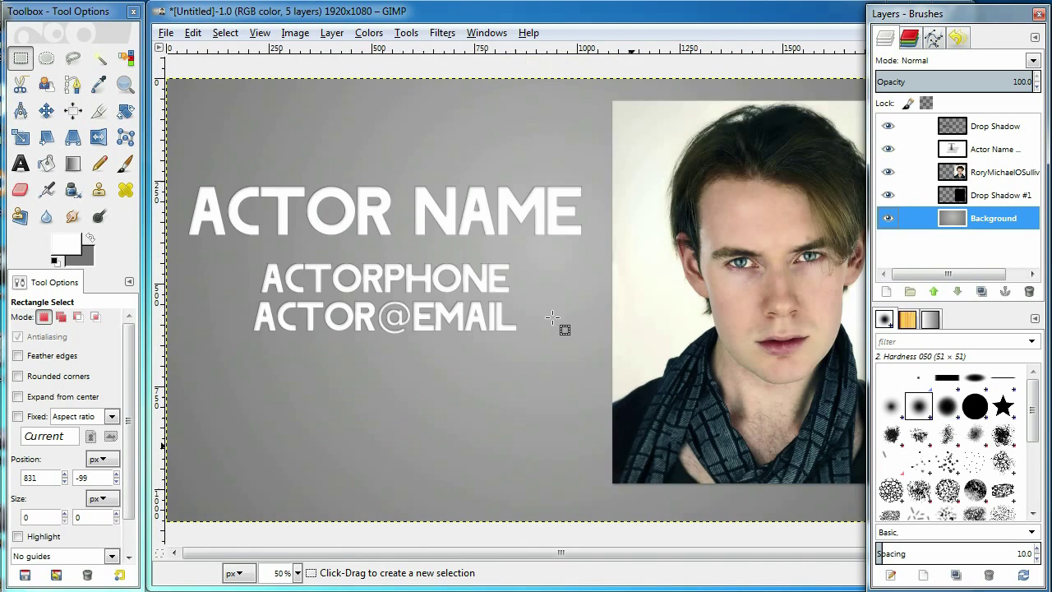
scroll(553, 317, down, 1)
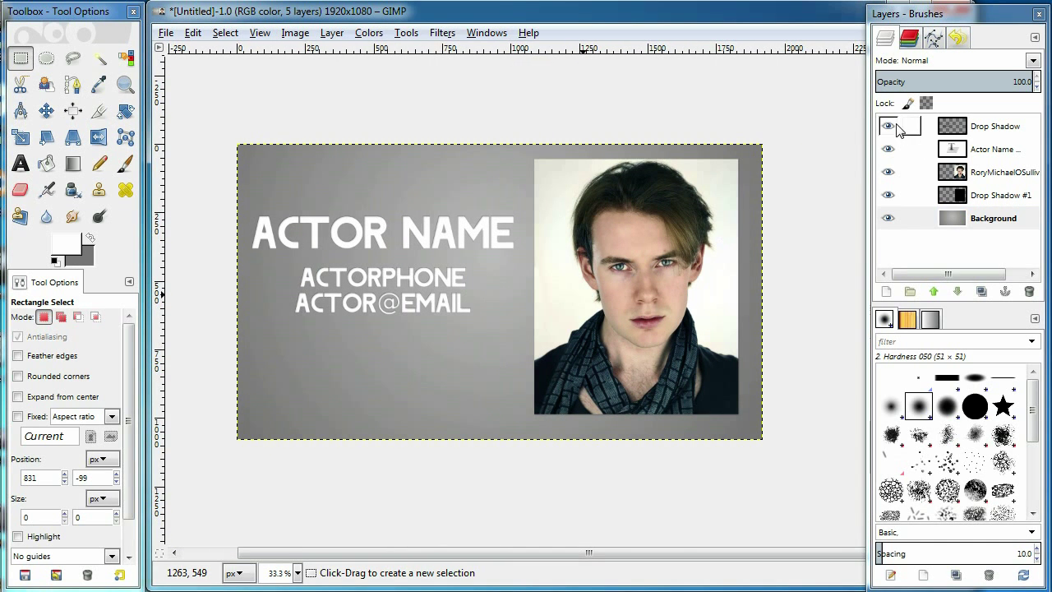
click(890, 127)
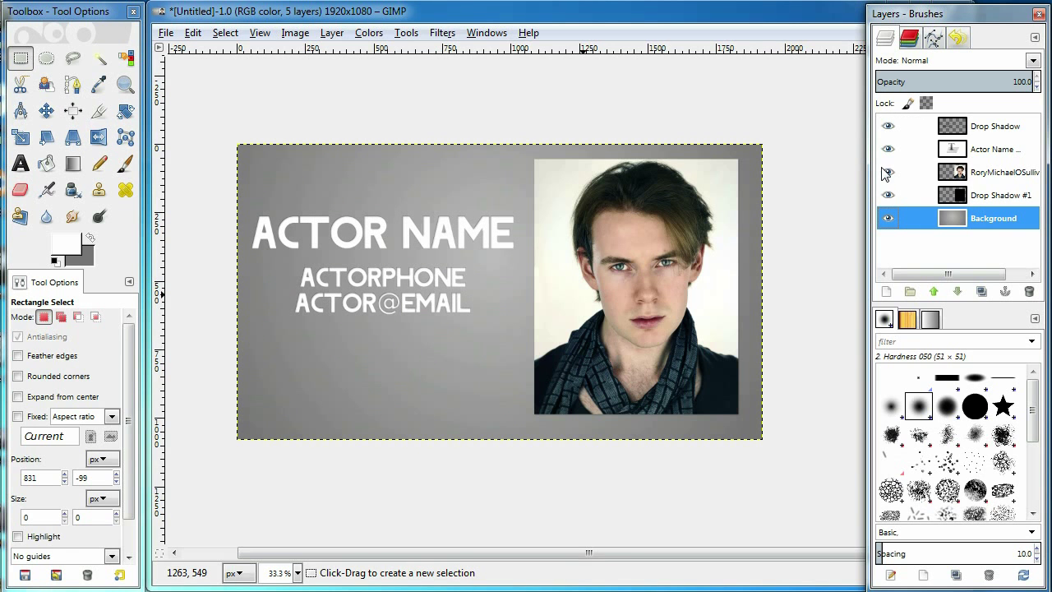
click(887, 195)
click(887, 196)
click(887, 196)
click(887, 196)
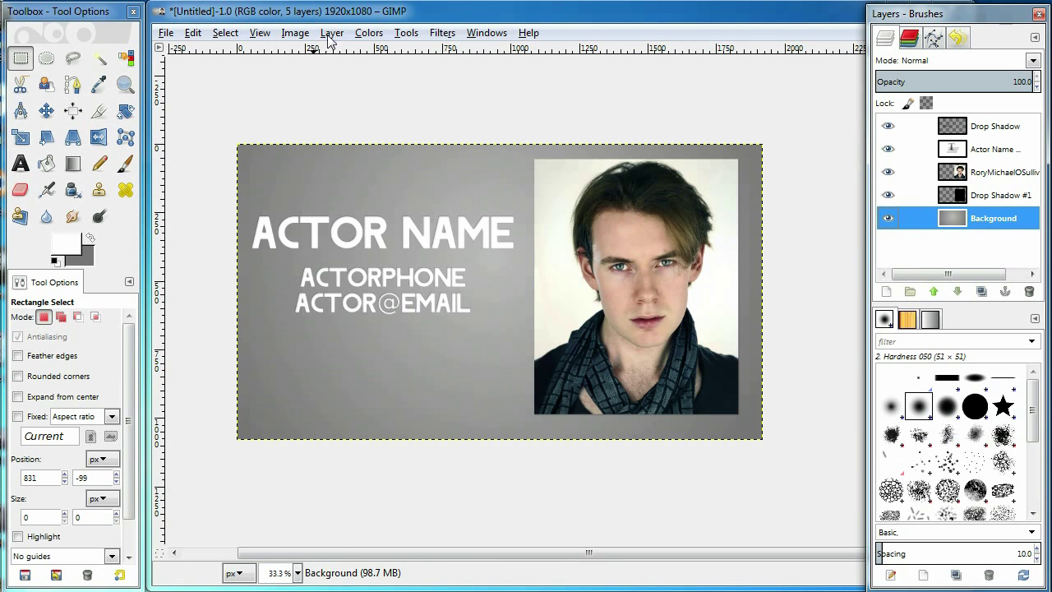
- Colorize the Background layer with hue 191, saturation 16 and lightness 8
click(368, 33)
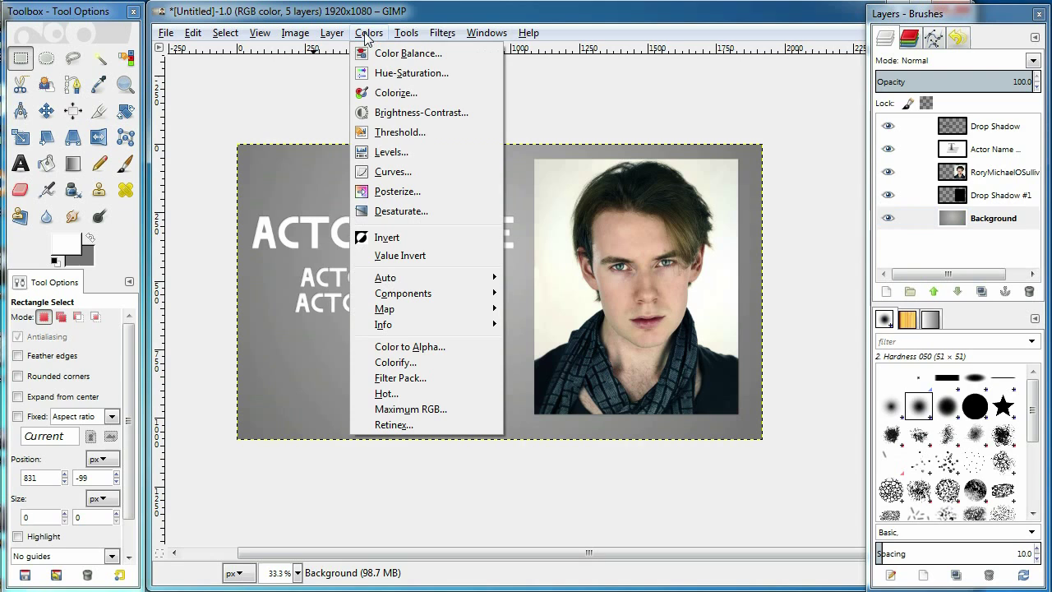
click(396, 92)
drag(624, 138, 863, 63)
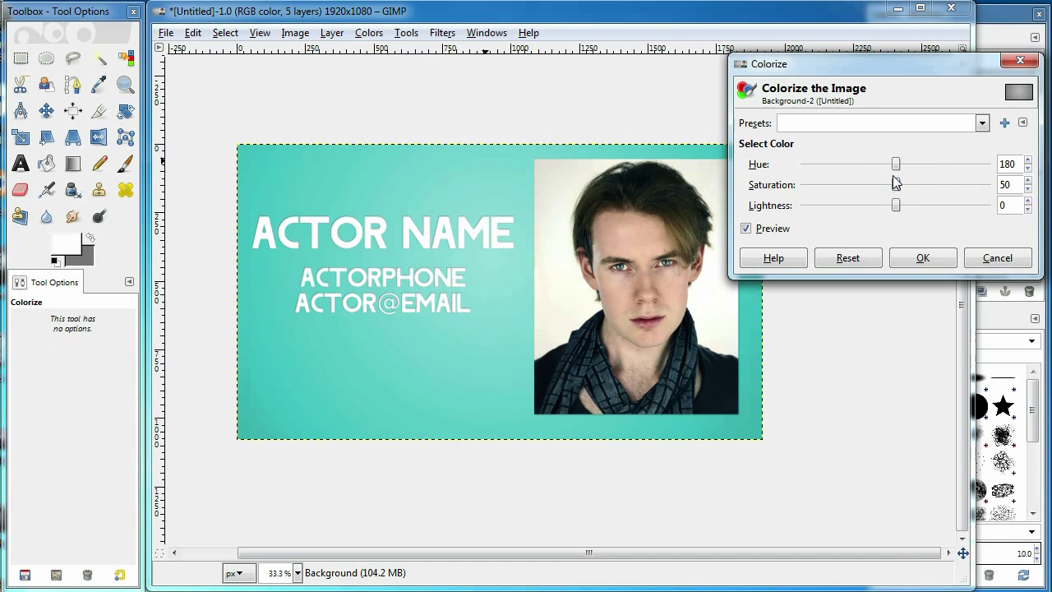
drag(898, 170, 825, 202)
mouse_move(893, 205)
mouse_down()
mouse_move(929, 204)
mouse_move(858, 205)
mouse_move(903, 205)
mouse_move(890, 207)
mouse_up()
drag(869, 165, 901, 168)
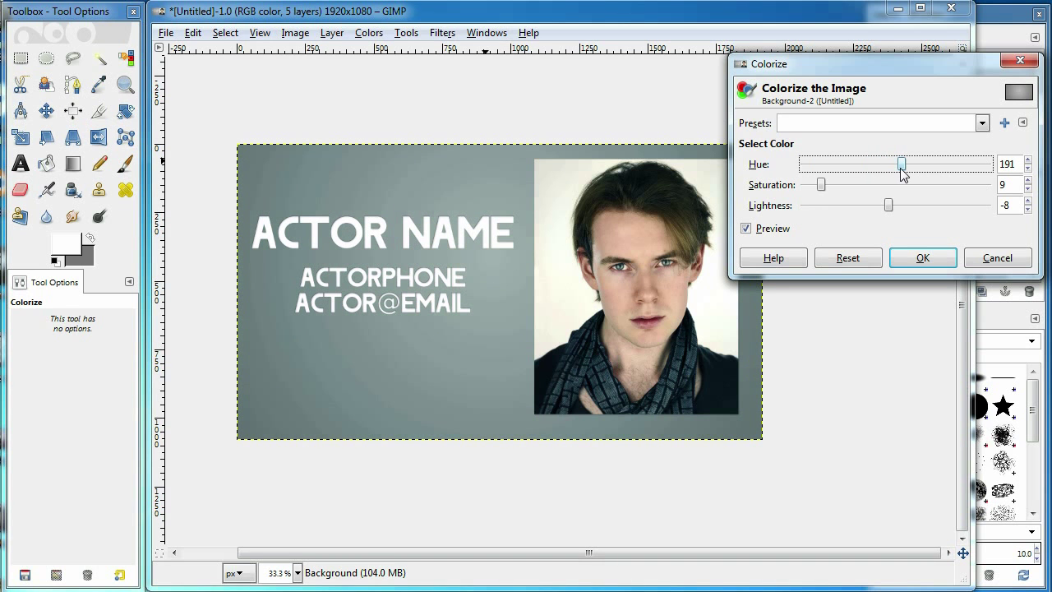
drag(887, 210, 873, 211)
drag(896, 212, 906, 213)
mouse_move(826, 192)
mouse_down()
mouse_move(849, 191)
mouse_move(838, 192)
mouse_up()
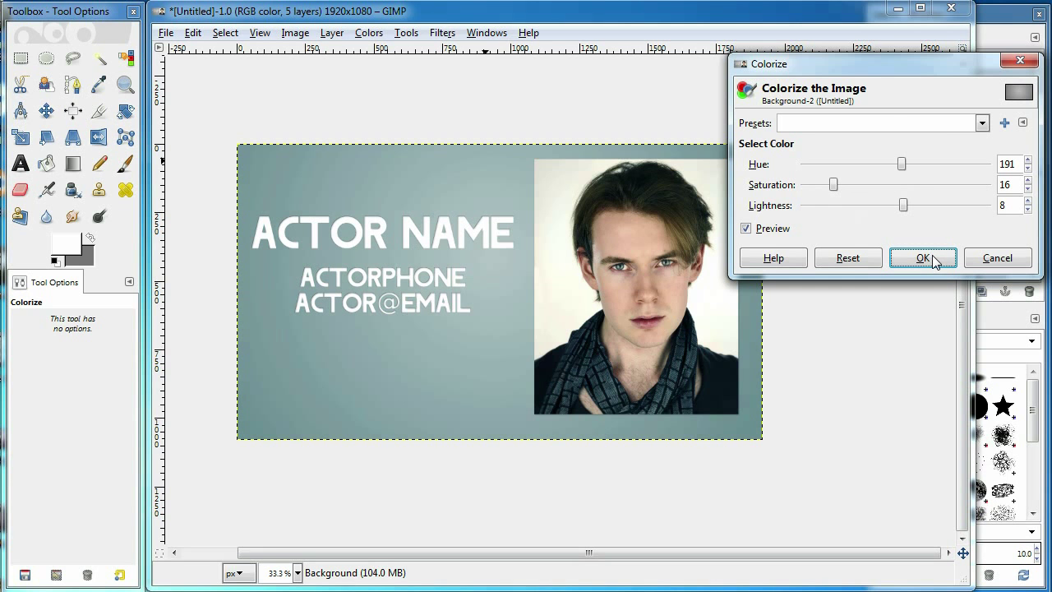
drag(902, 67, 826, 64)
click(855, 258)
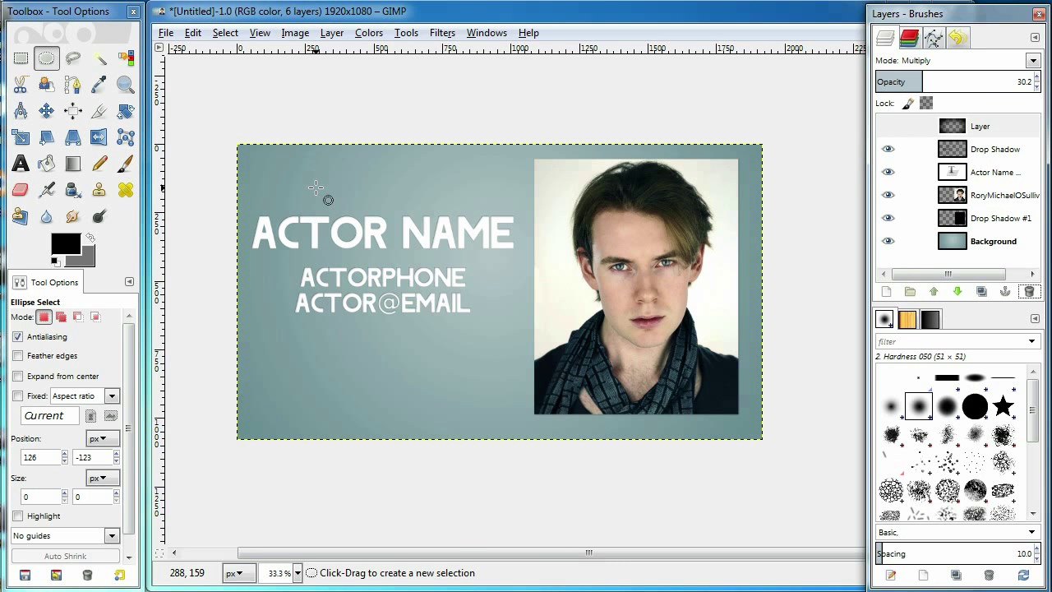
- Save the image as title.xcf in the Showreel folder on the Desktop
click(168, 34)
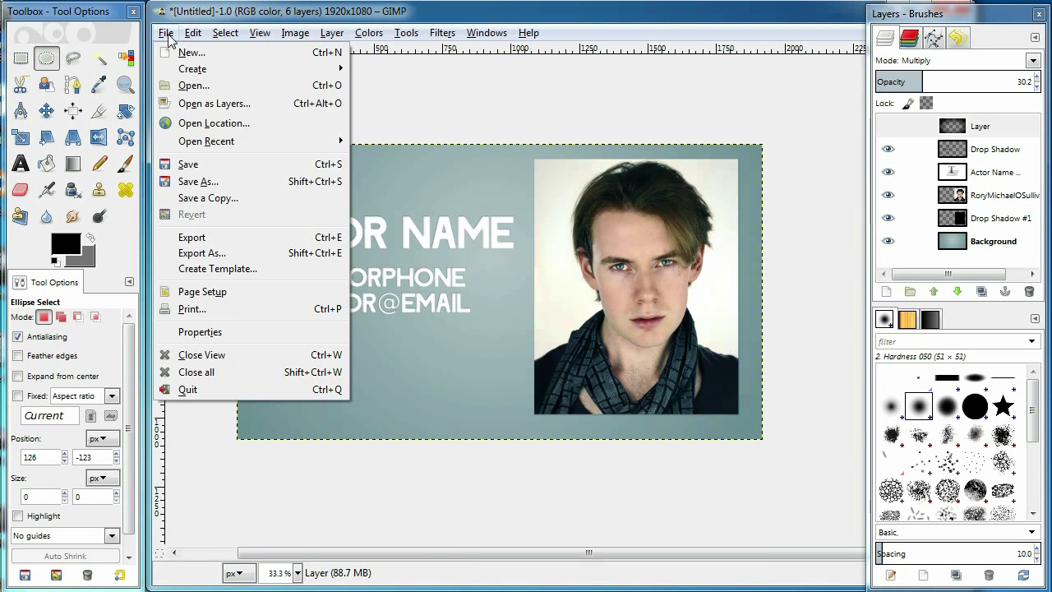
click(202, 181)
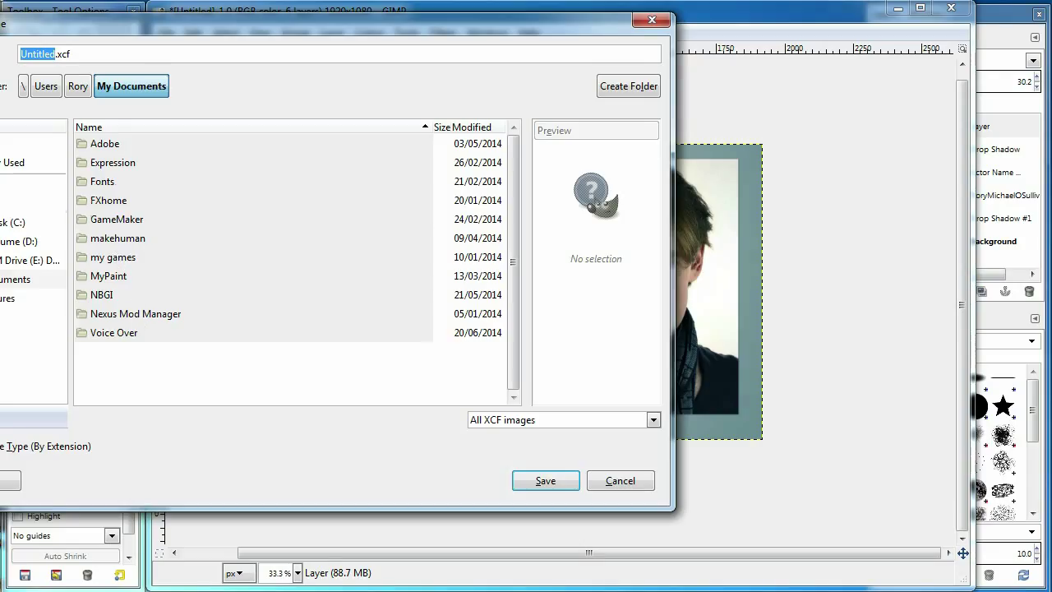
click(33, 204)
double_click(100, 201)
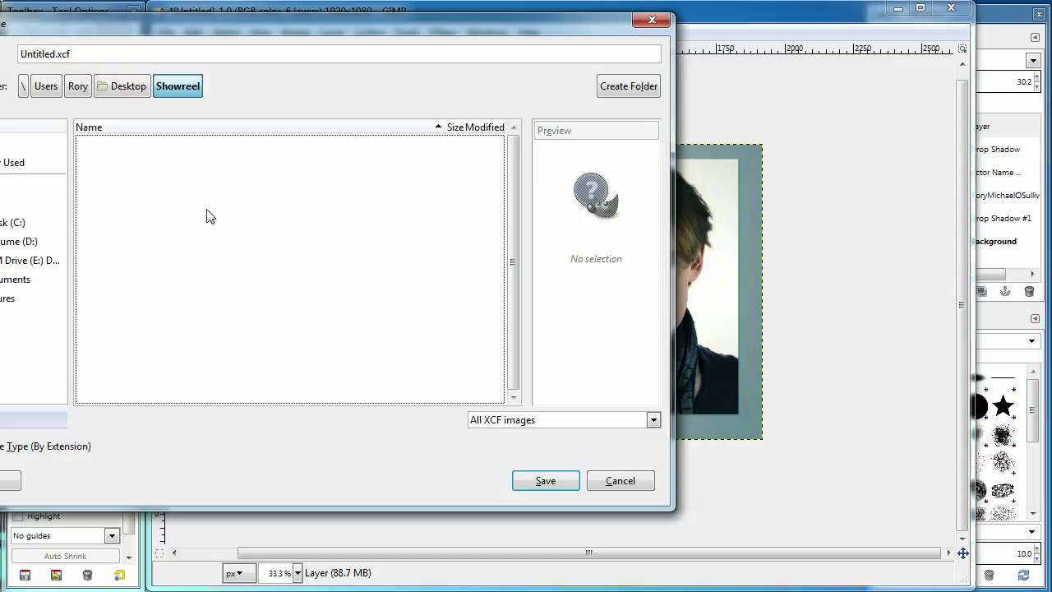
click(85, 55)
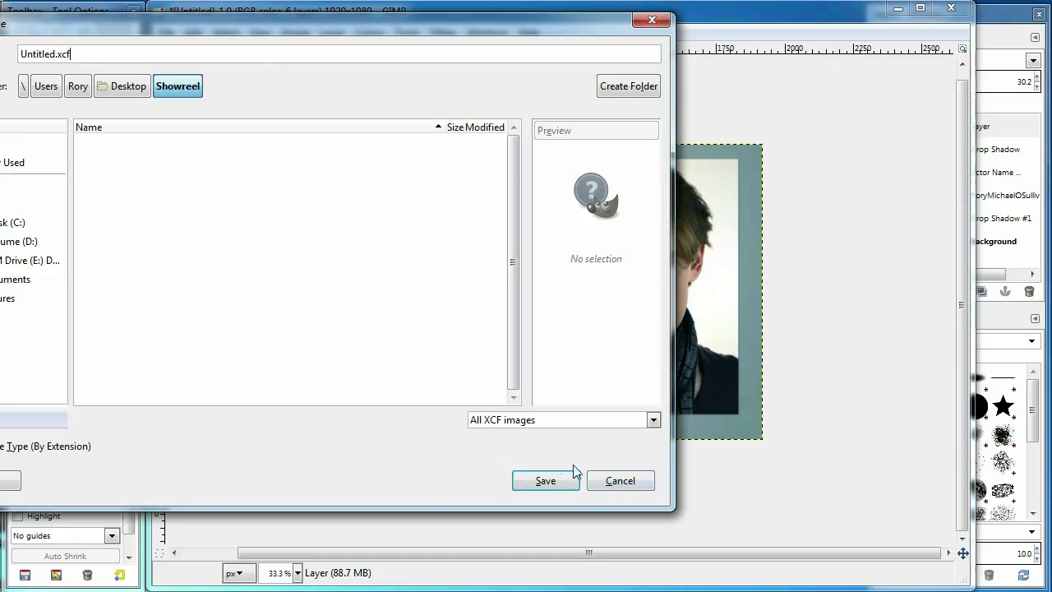
double_click(36, 54)
text(t)
key(Return)
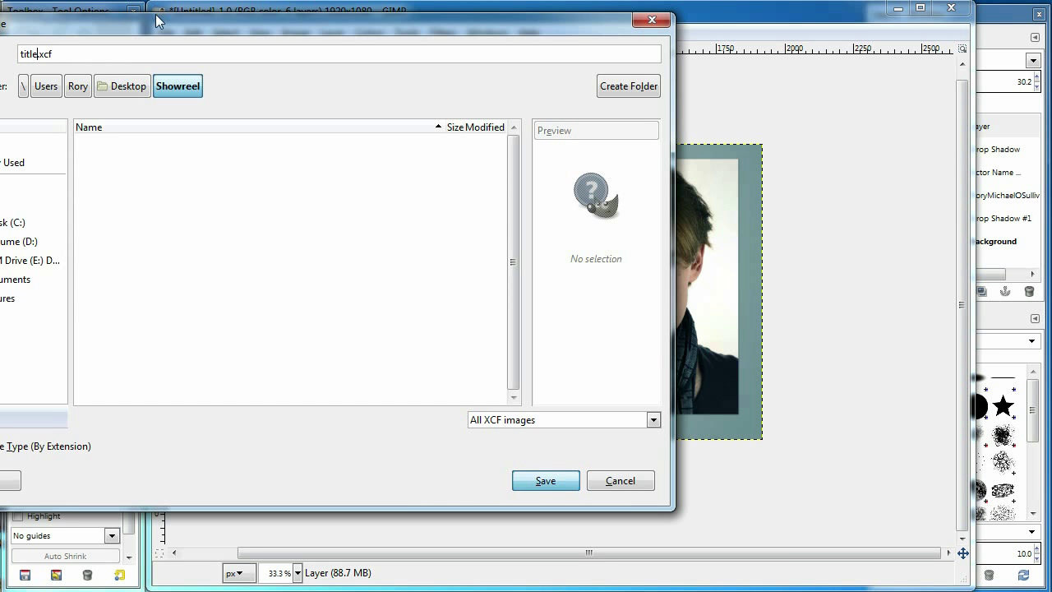
- Export the image as title.png in the Showreel folder with the default PNG options
click(165, 32)
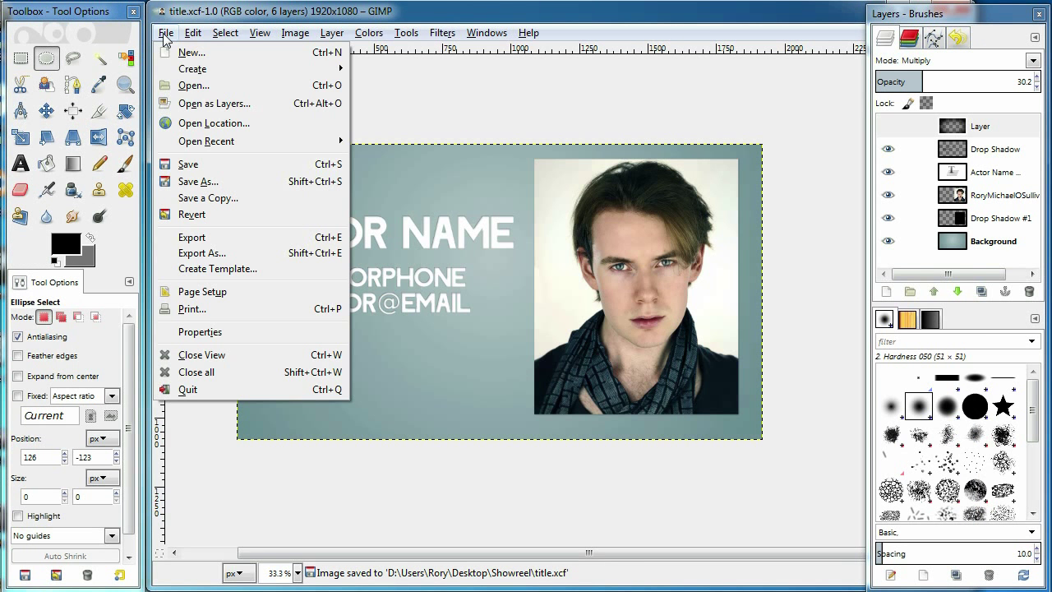
click(243, 234)
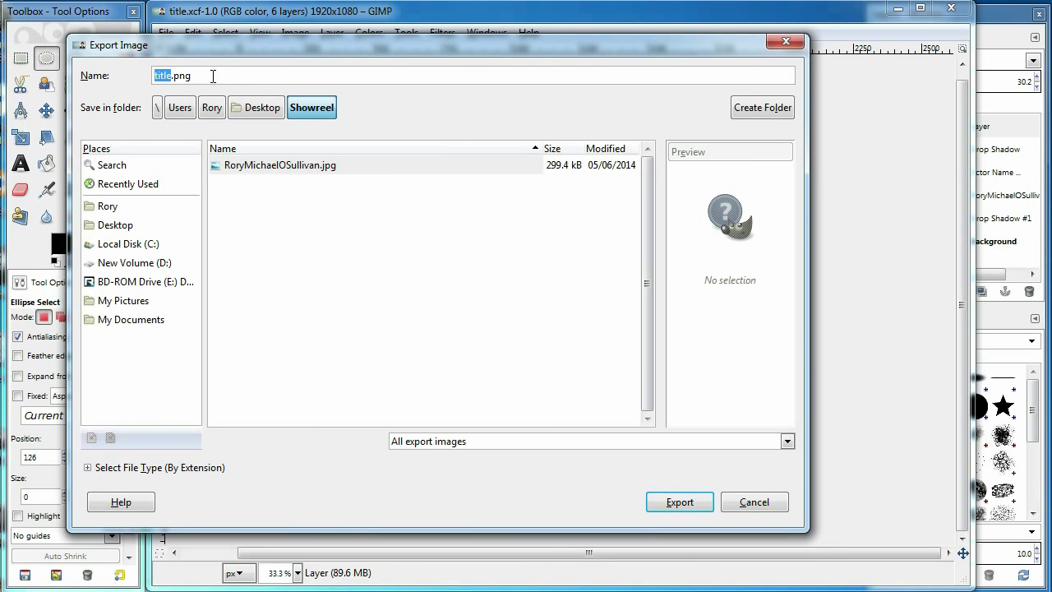
click(673, 503)
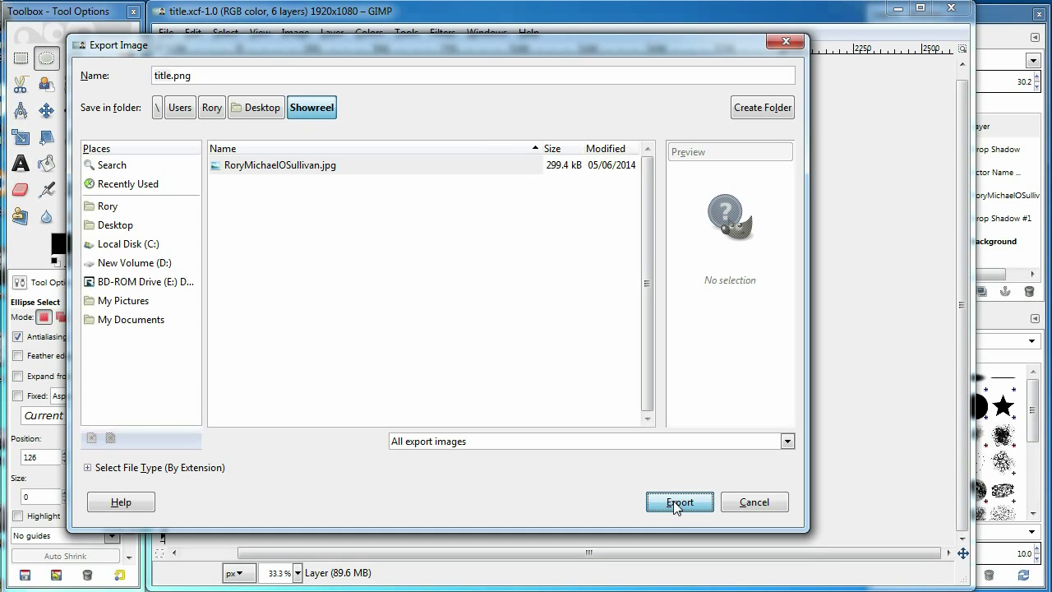
click(535, 485)
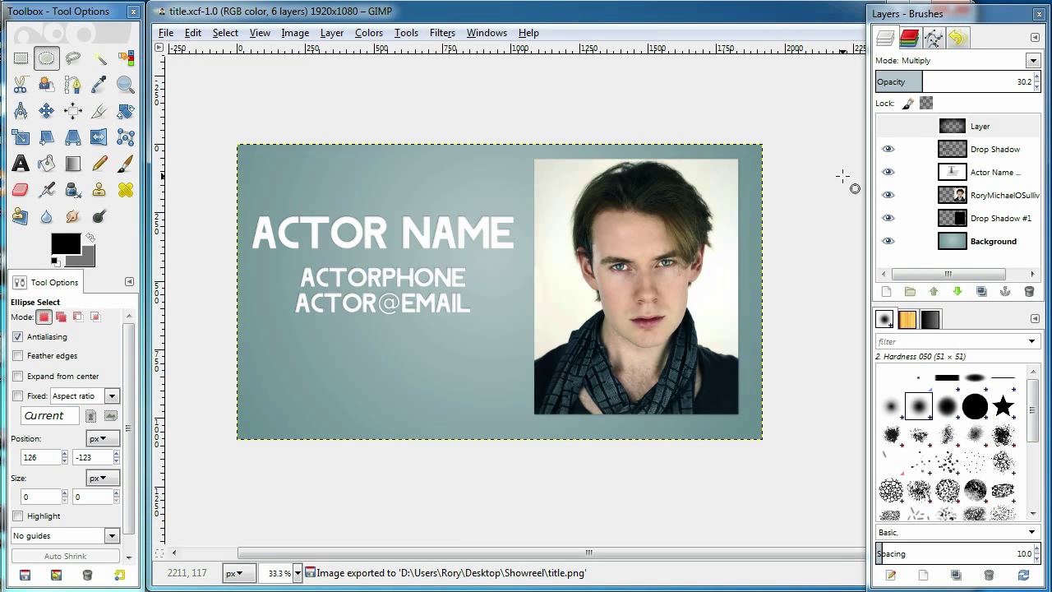
- Hide the actor name text, the headshot and both Drop Shadow layers so that only the Background layer is shown
click(888, 149)
click(888, 172)
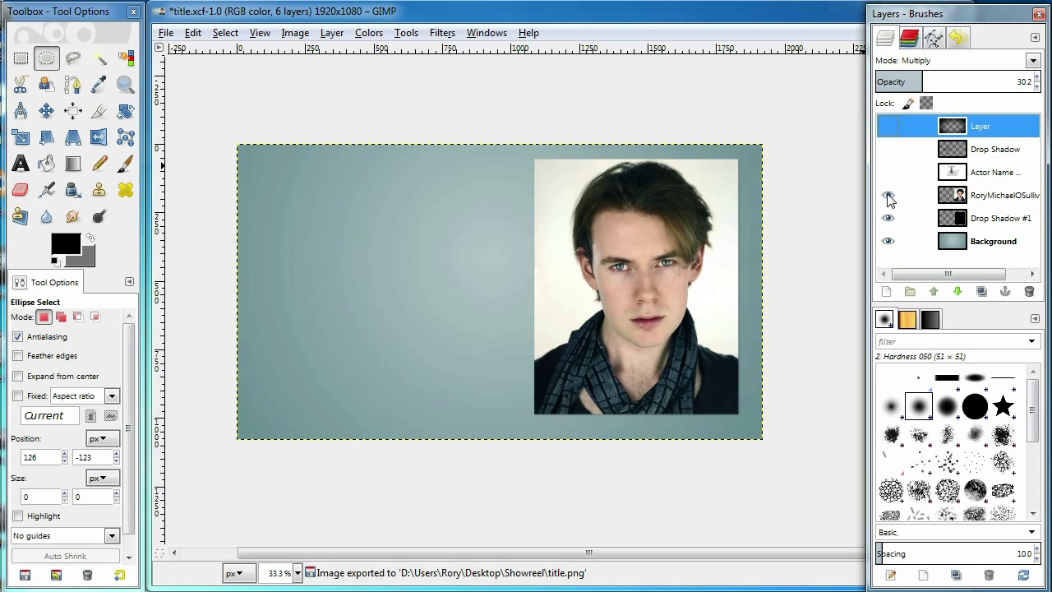
click(888, 195)
click(888, 218)
- Export the plain background as title2.png in the Showreel folder with the default PNG options
click(166, 33)
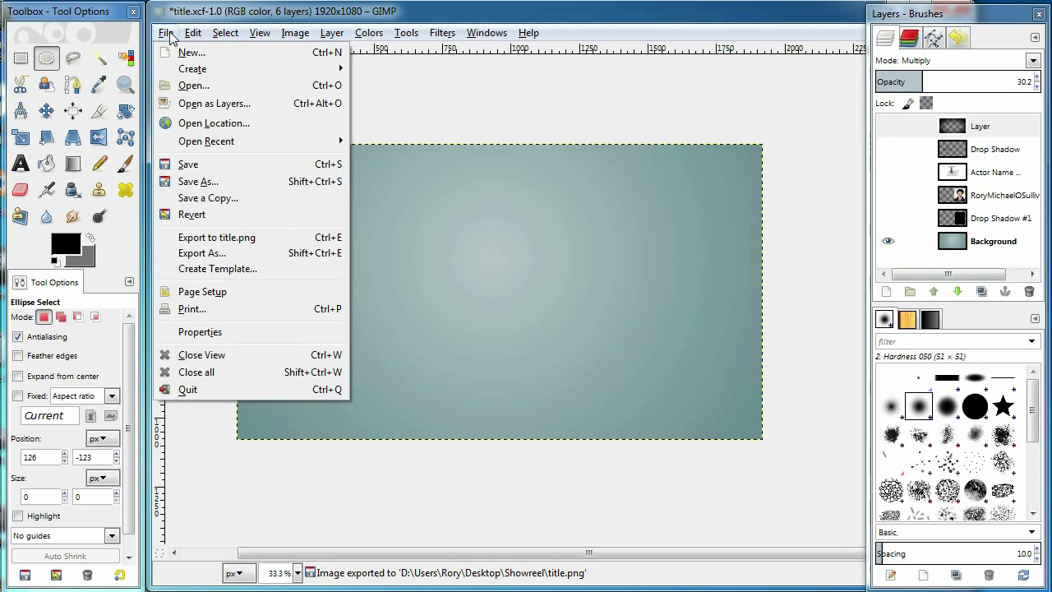
click(220, 254)
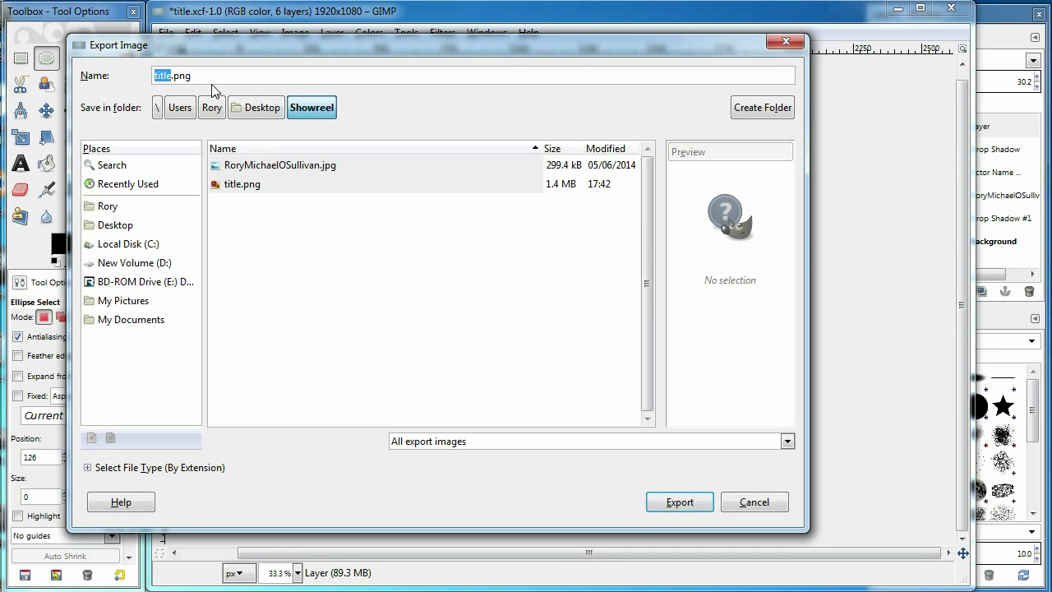
text(2)
key(Return)
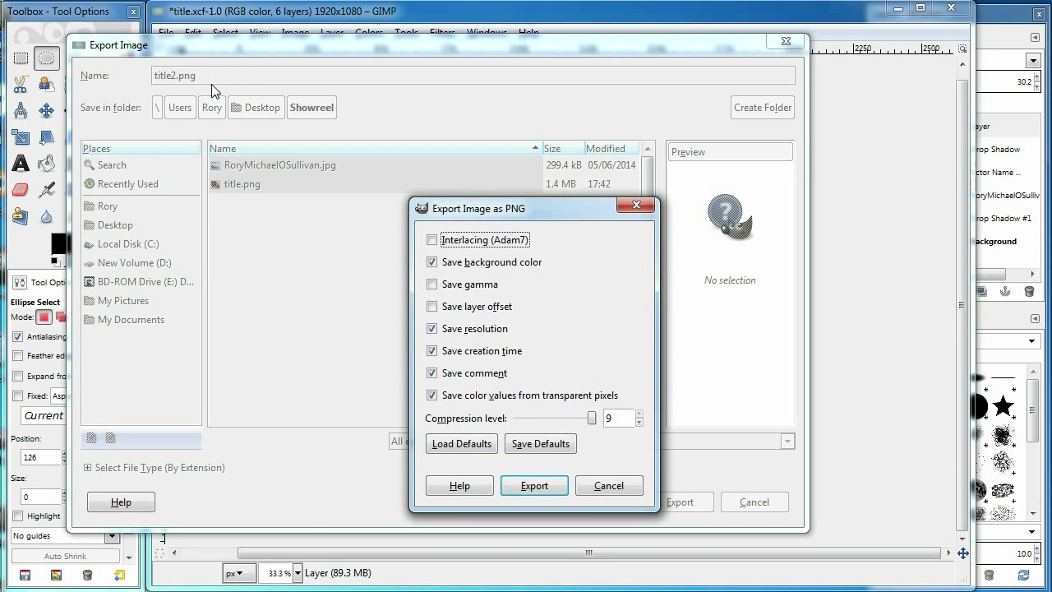
key(Return)
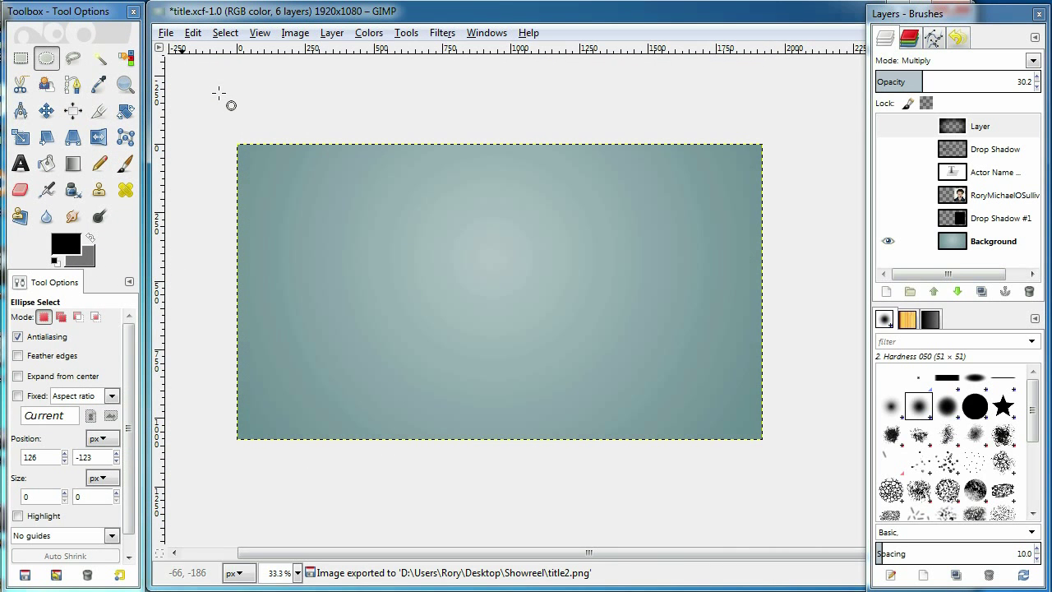
- Quit the image editor and discard the unsaved layer visibility changes
click(167, 34)
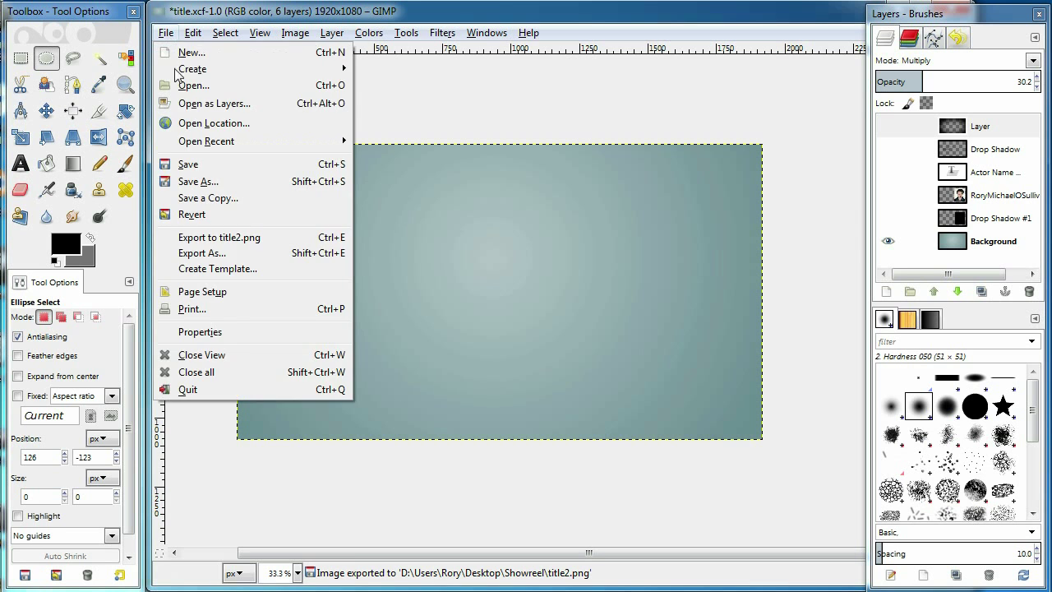
click(247, 388)
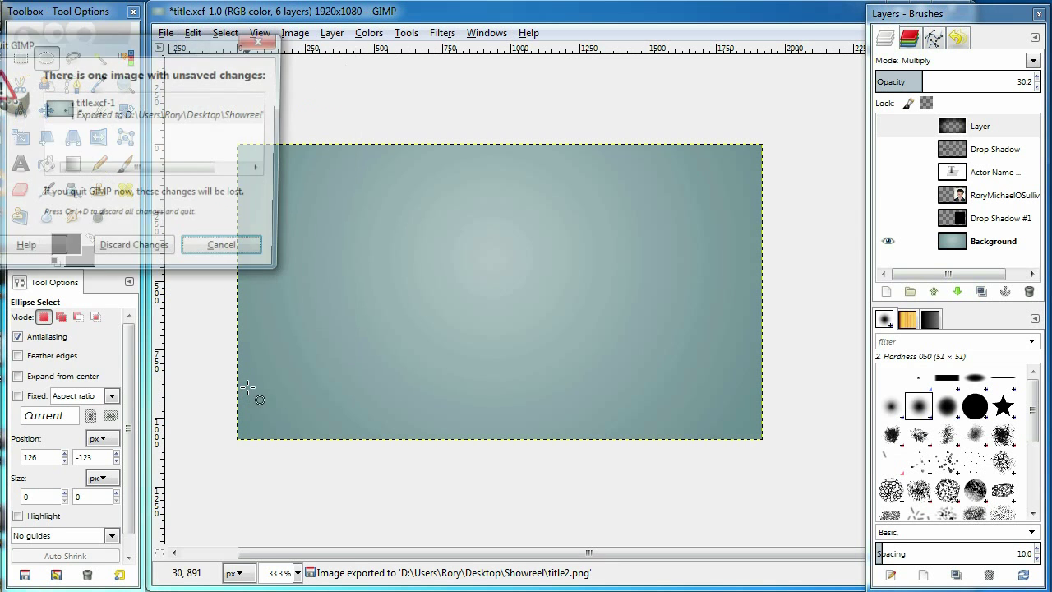
click(135, 251)
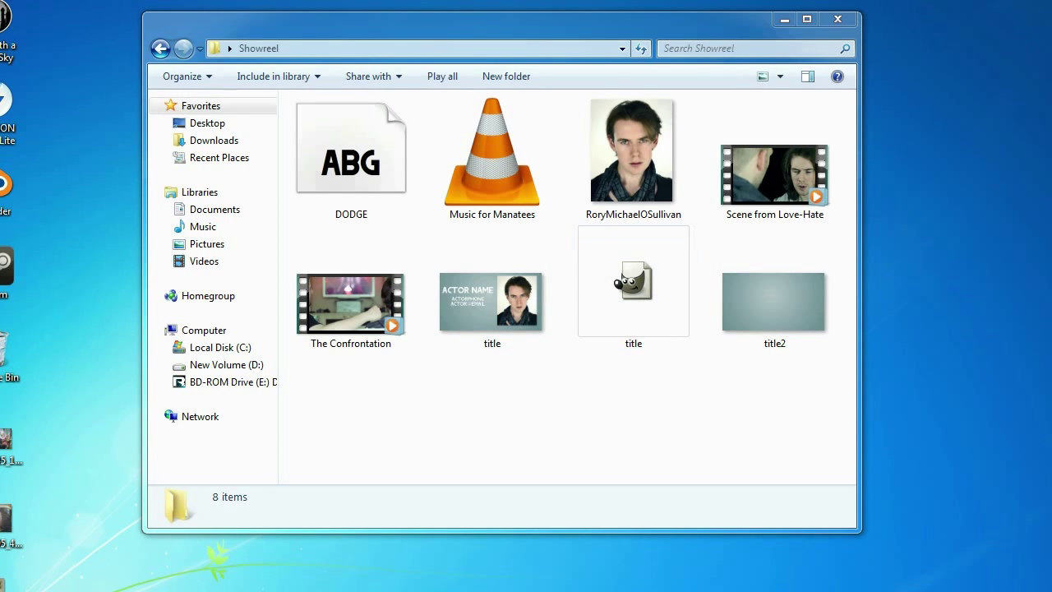
- Switch to Movie Maker and add the title2 image followed by the exported title image from the Showreel folder to the storyboard
key(alt+Tab)
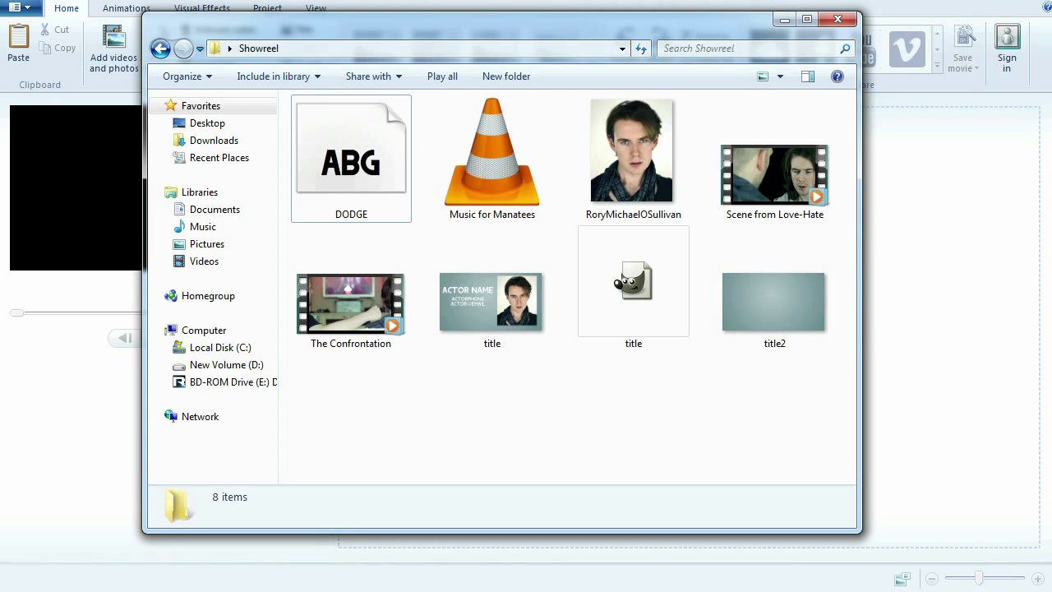
drag(506, 23, 375, 200)
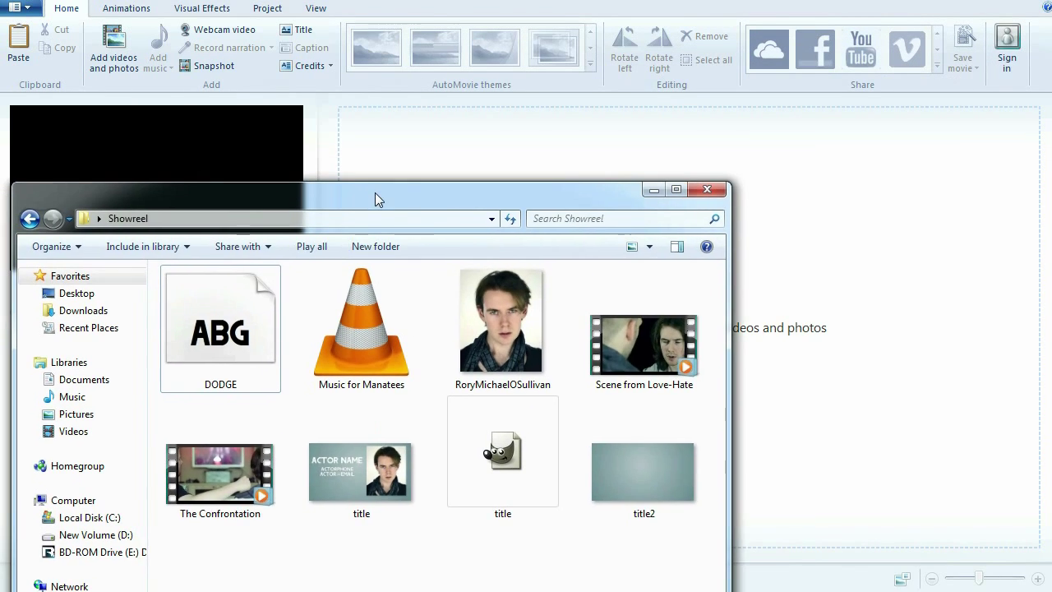
drag(659, 469, 786, 186)
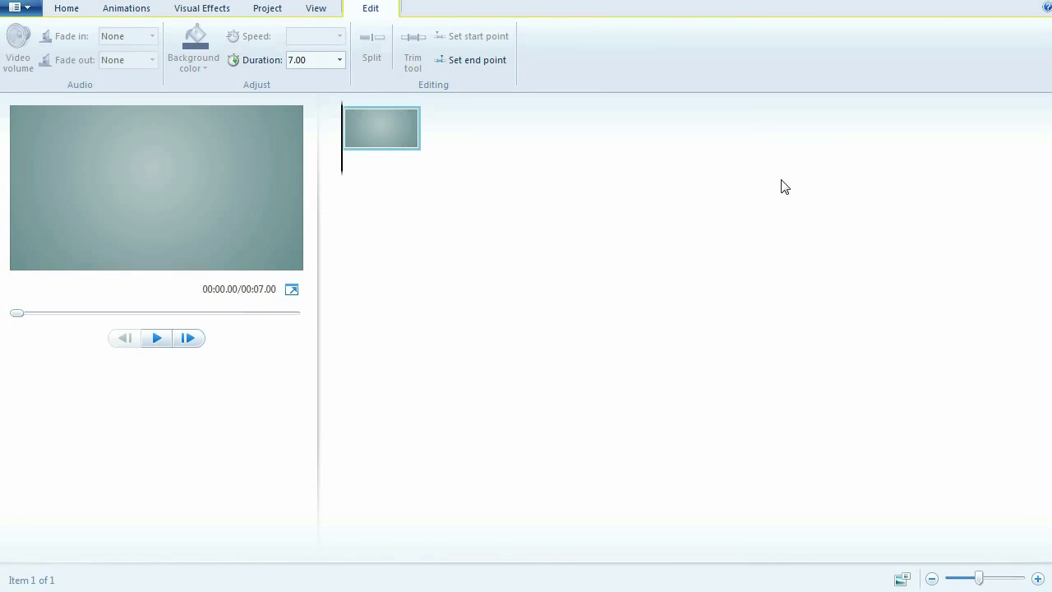
key(alt+Tab)
drag(416, 463, 586, 151)
- Set the duration of both the plain background and the actor title image to 2.00 seconds
click(375, 140)
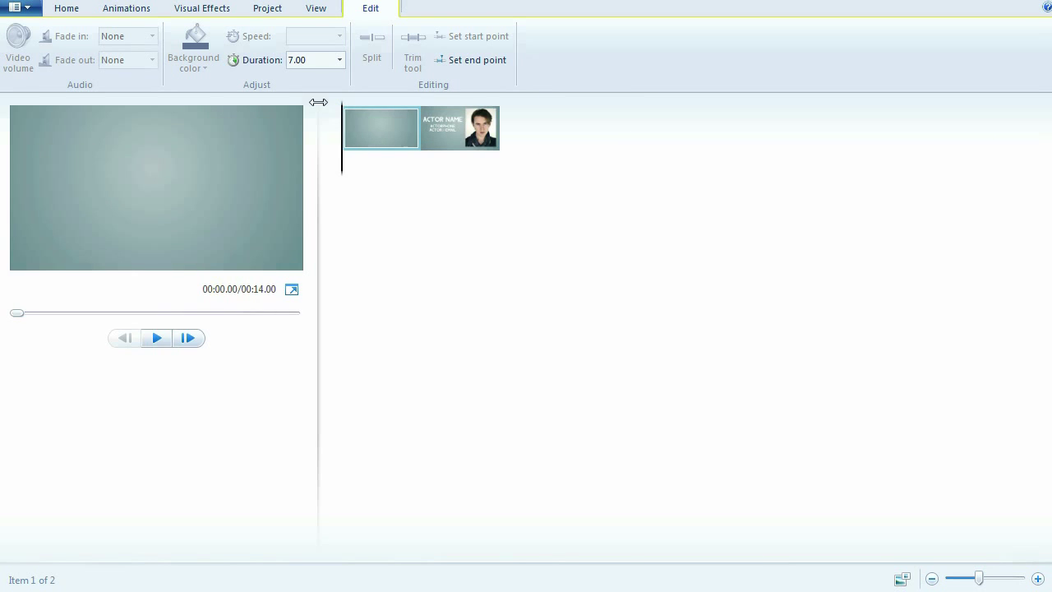
click(306, 64)
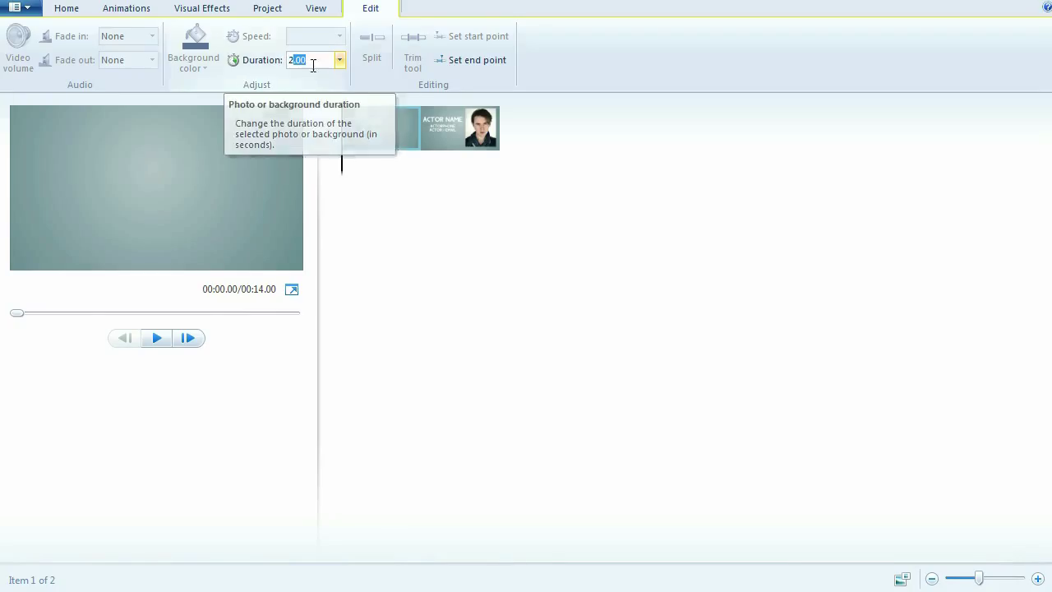
click(452, 133)
click(299, 64)
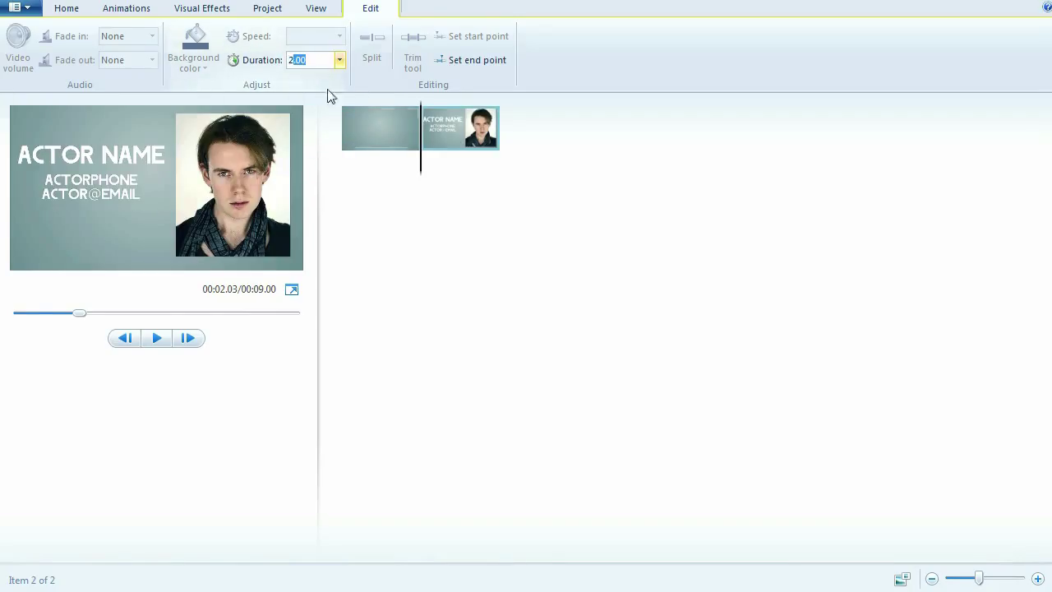
click(396, 205)
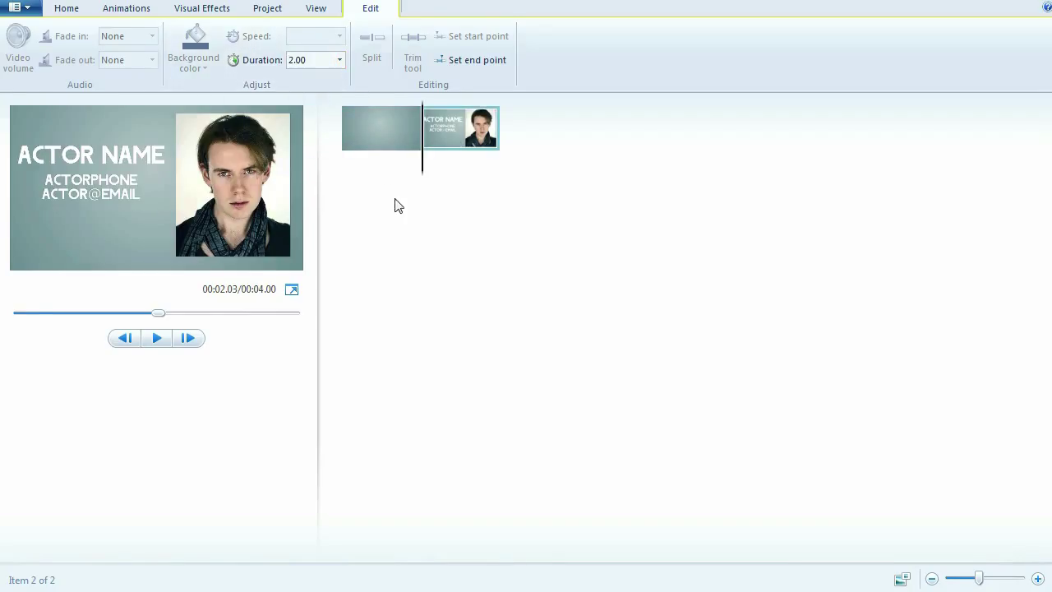
- Apply the transition with the nested-frames thumbnail to the actor title image and scrub through it to preview the blend
click(203, 10)
click(149, 10)
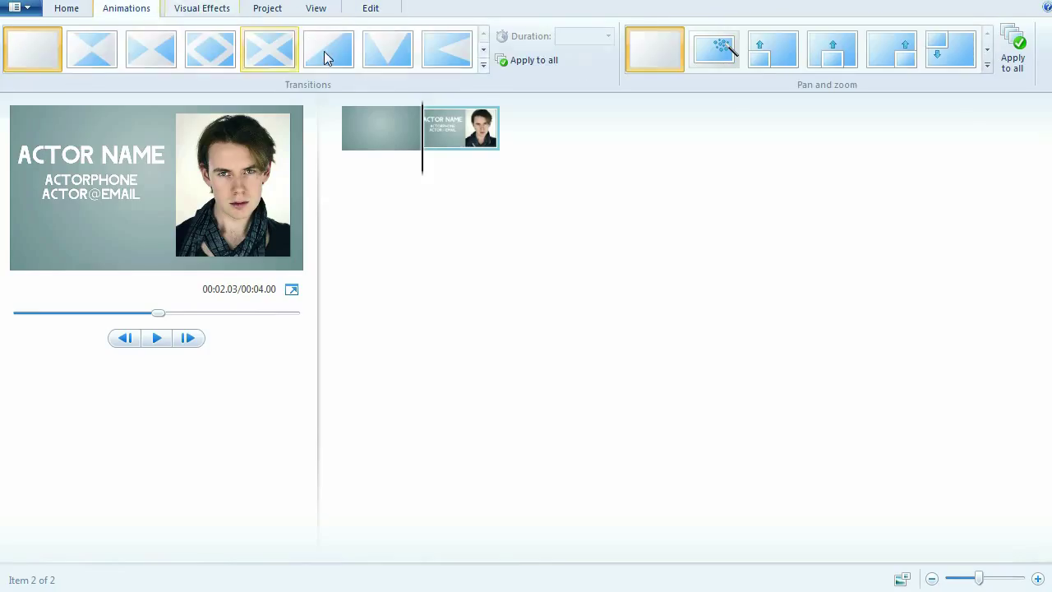
right_click(485, 59)
click(483, 52)
click(484, 51)
click(483, 35)
click(483, 35)
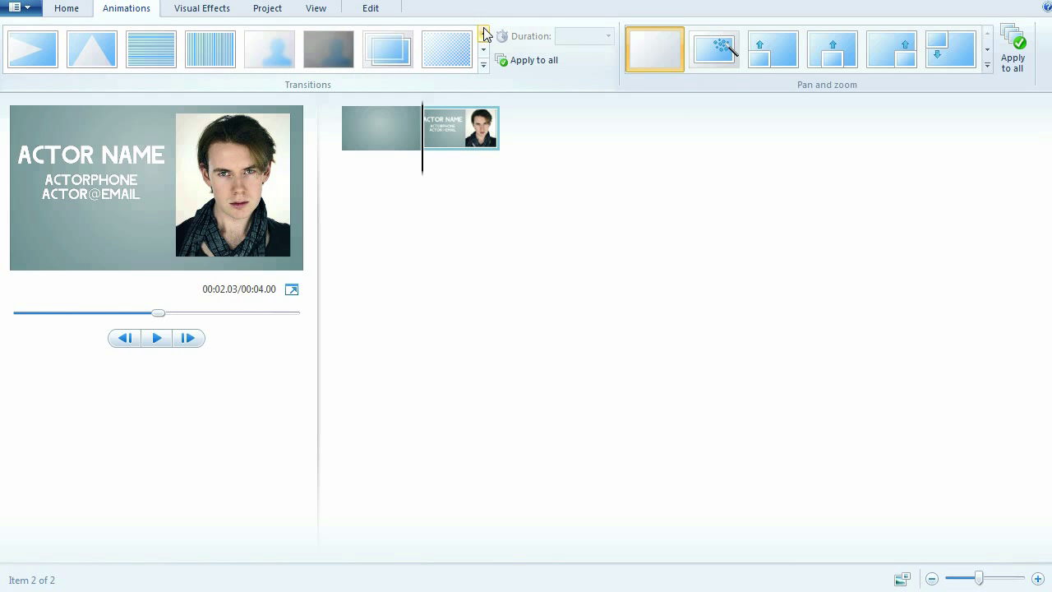
click(393, 52)
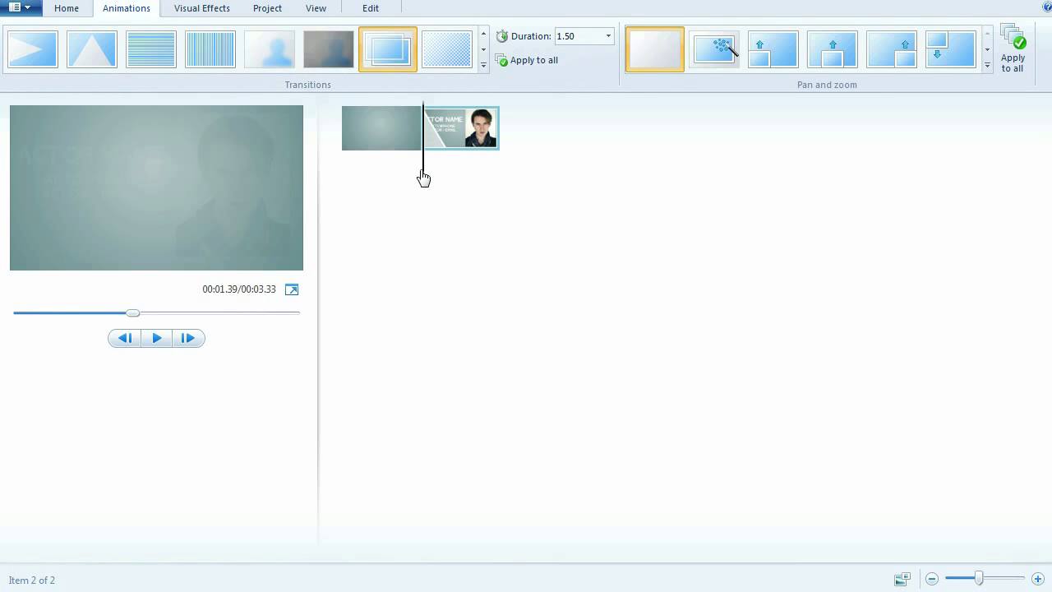
drag(451, 177, 418, 184)
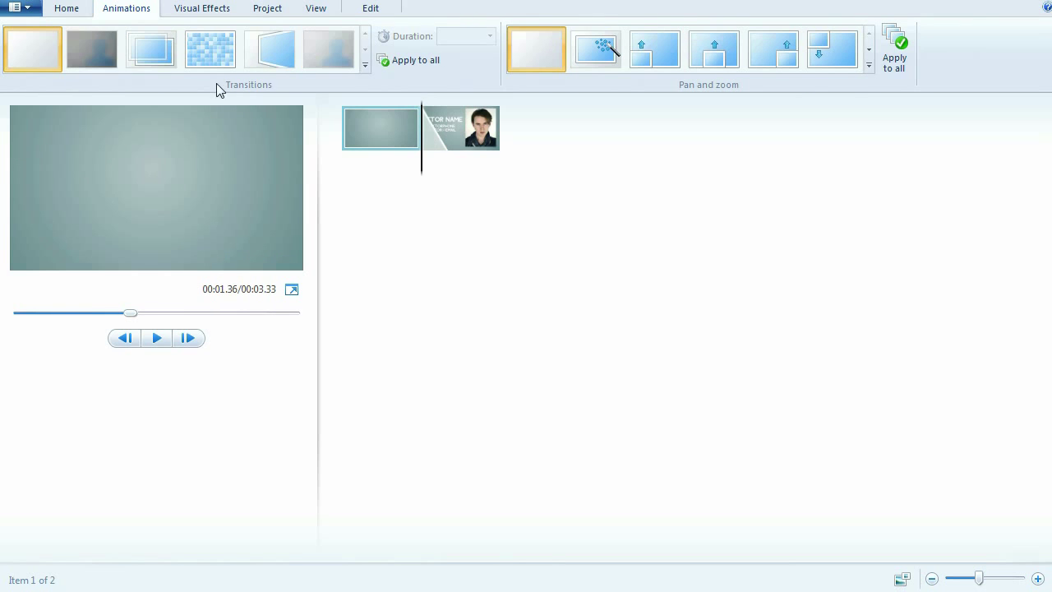
- Apply the fade in from black effect, under Motions and Fades, to the plain background clip
click(208, 11)
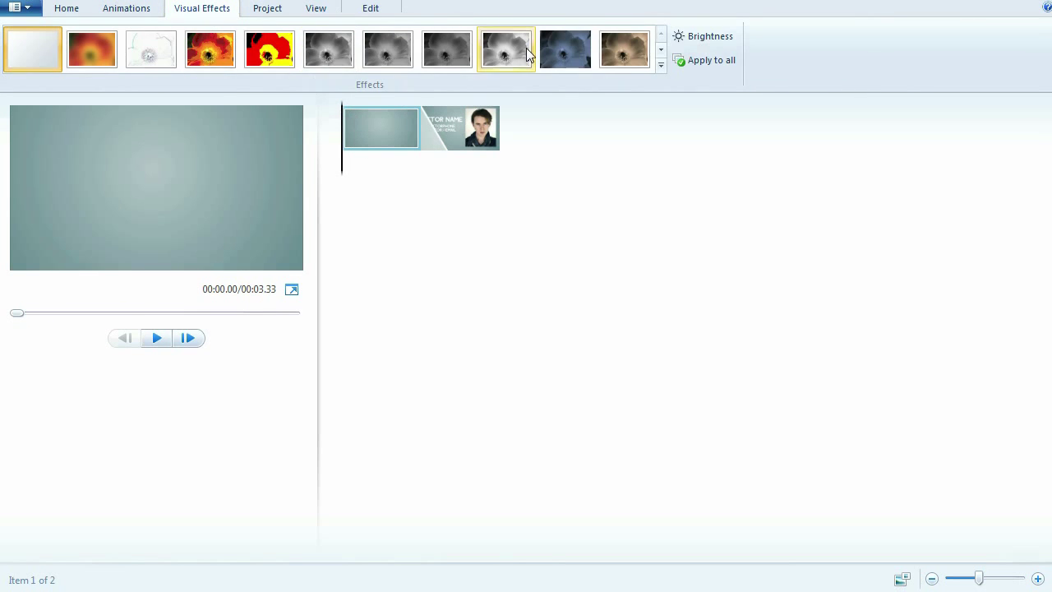
click(661, 64)
drag(660, 62, 662, 122)
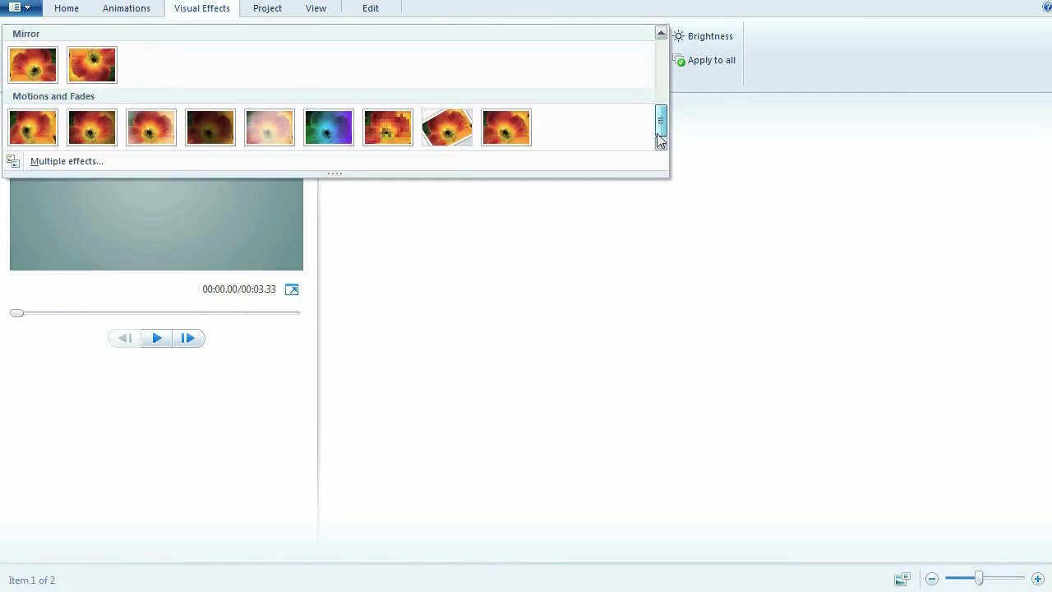
click(87, 124)
click(532, 193)
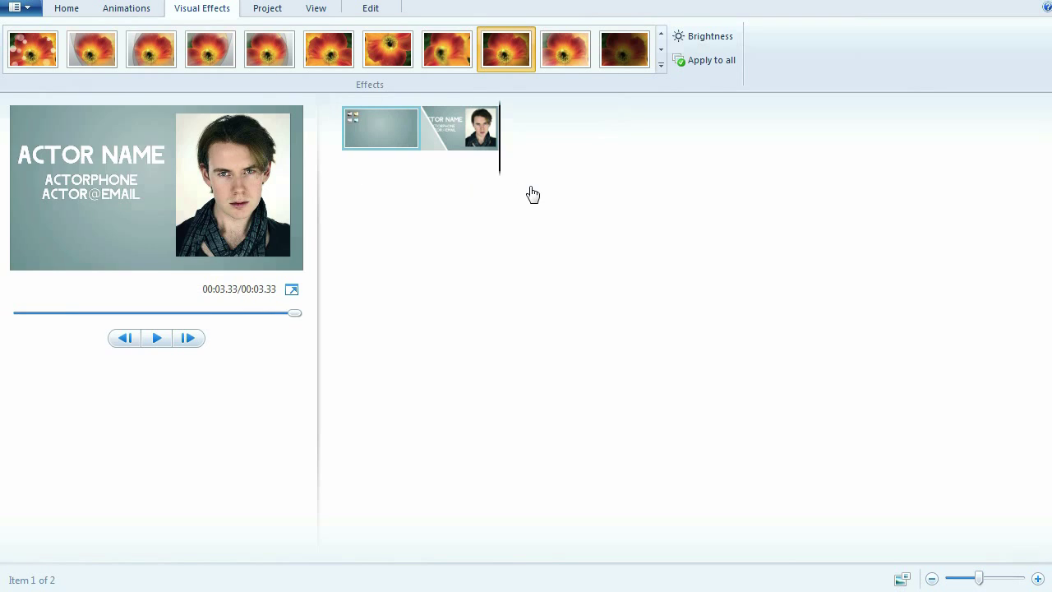
- Apply the fade out to black effect, under Motions and Fades, to the actor title image
click(477, 133)
click(661, 65)
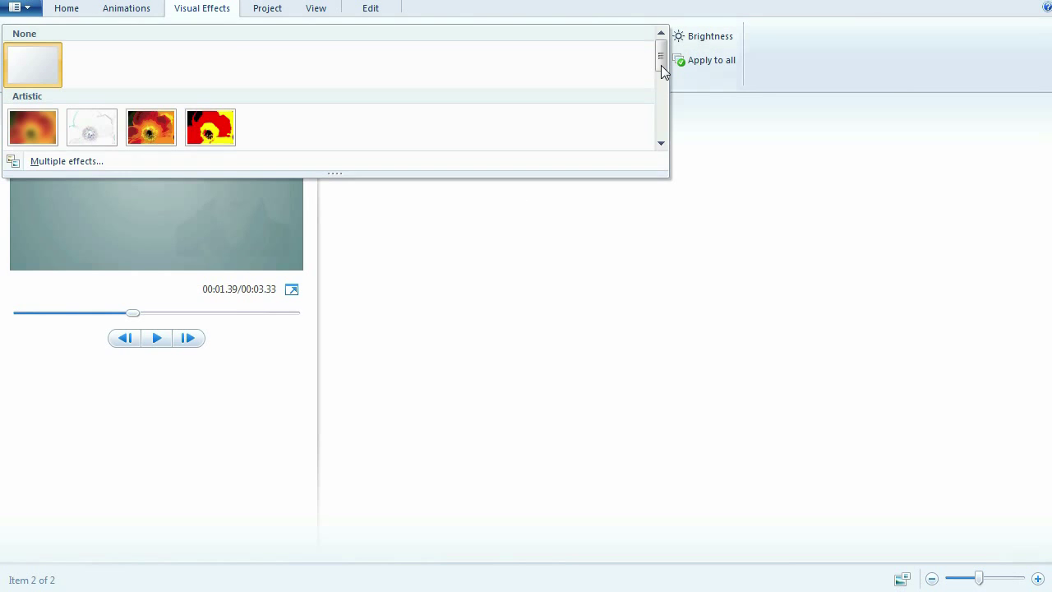
drag(660, 82, 664, 152)
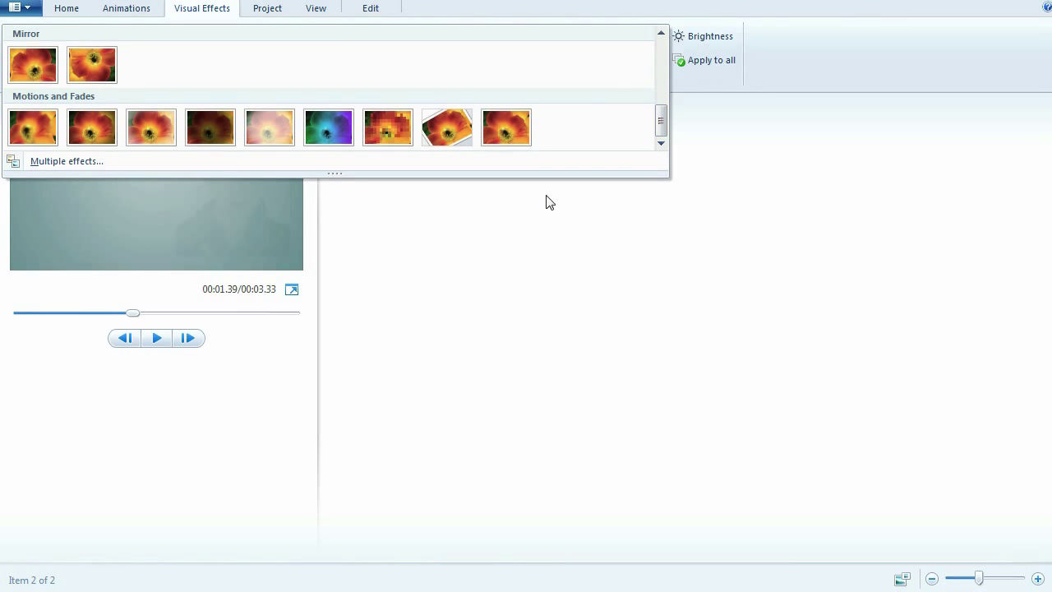
click(204, 124)
drag(427, 173, 422, 591)
- Add the Scene from Love-Hate video after the title image and preview a point early in the clip
key(alt+Tab)
drag(622, 352, 789, 189)
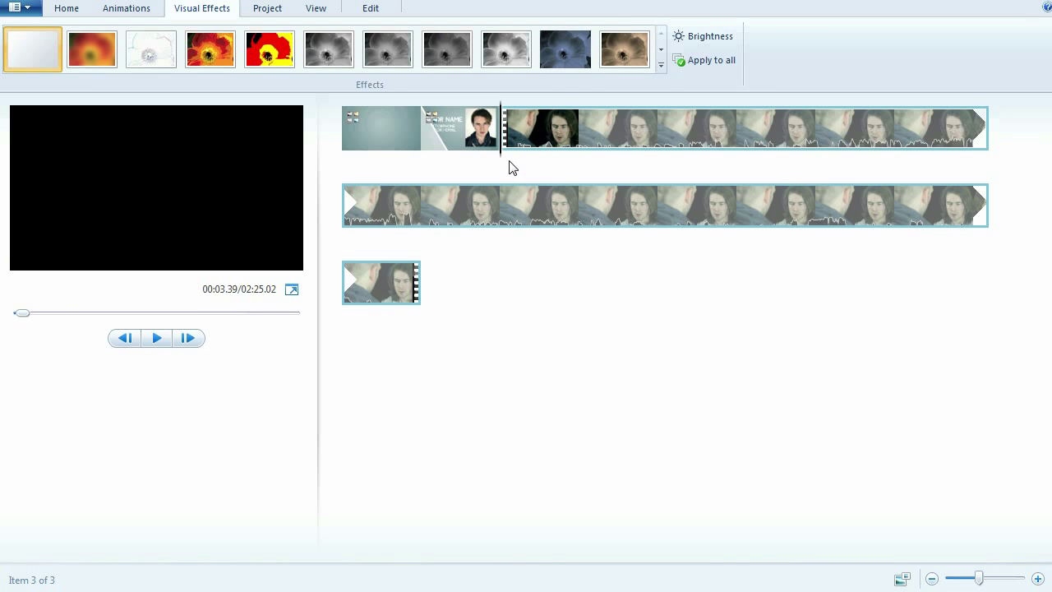
click(633, 169)
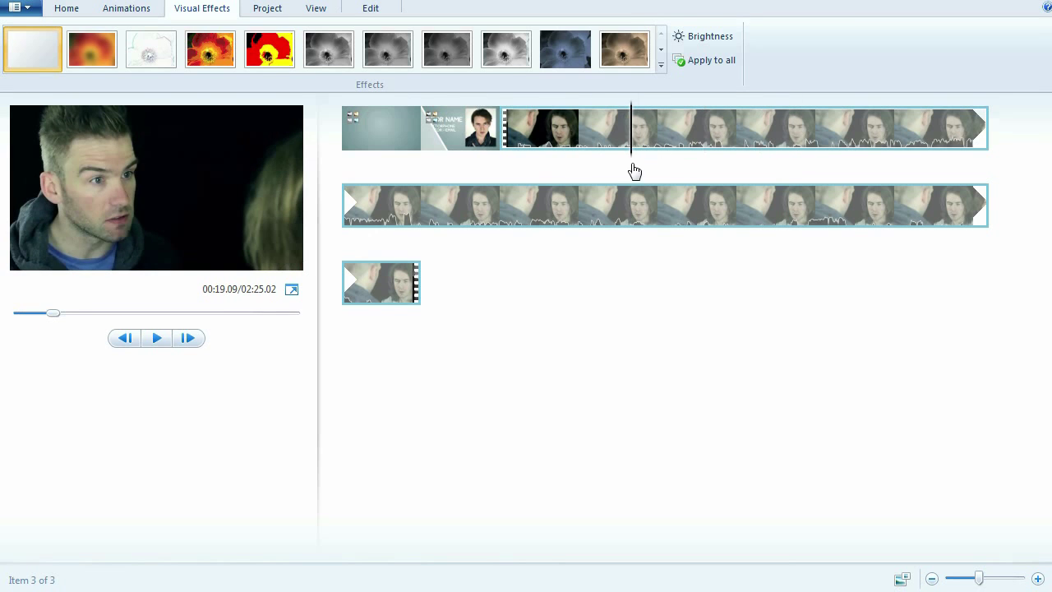
- Trim the Scene from Love-Hate clip to a start point of 70.17s and an end point of 99.23s, and save the trim
click(371, 9)
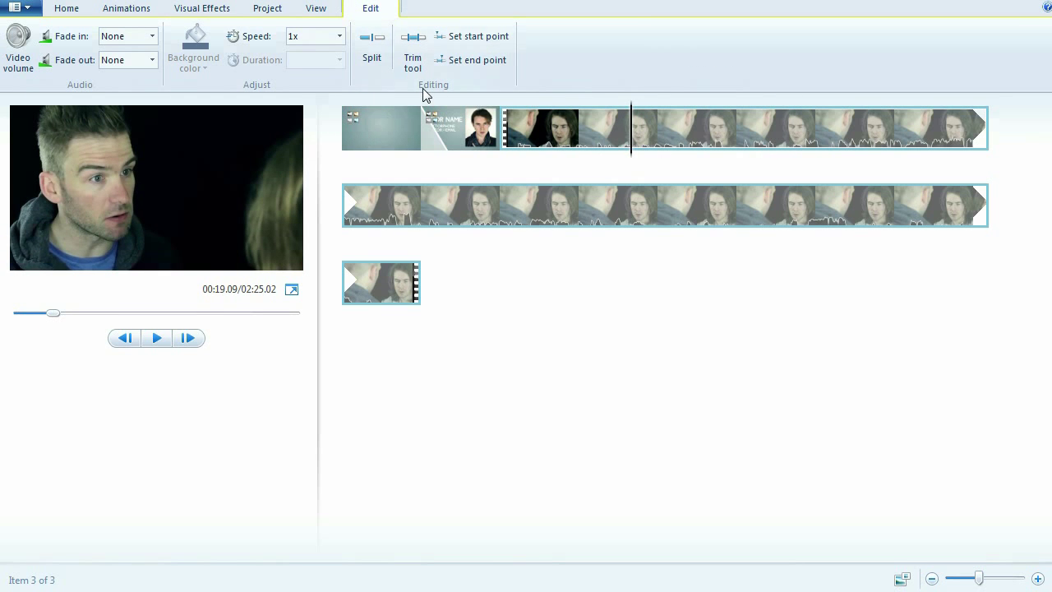
click(411, 64)
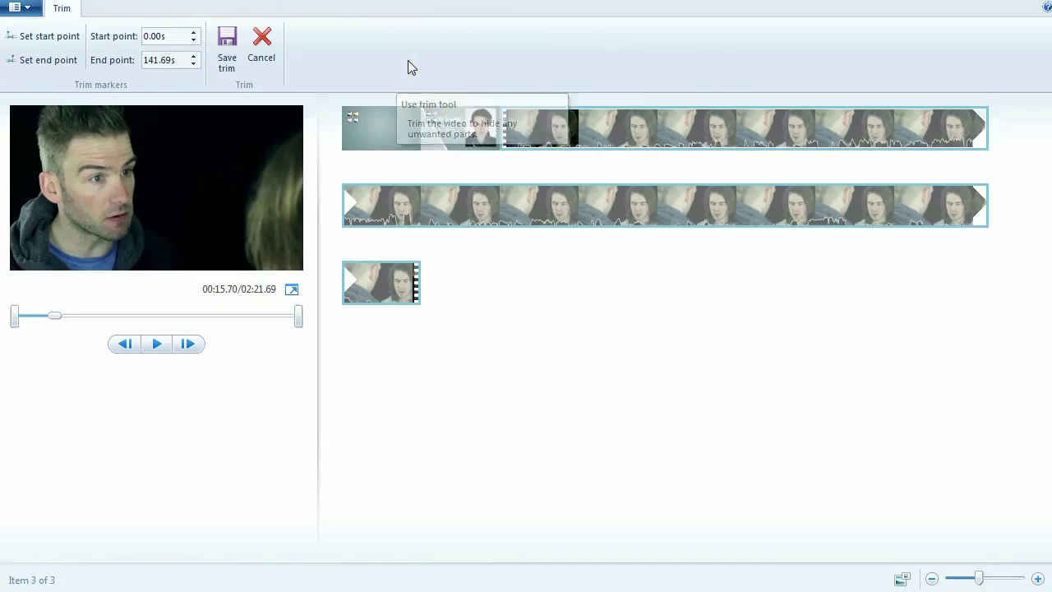
drag(55, 318, 155, 326)
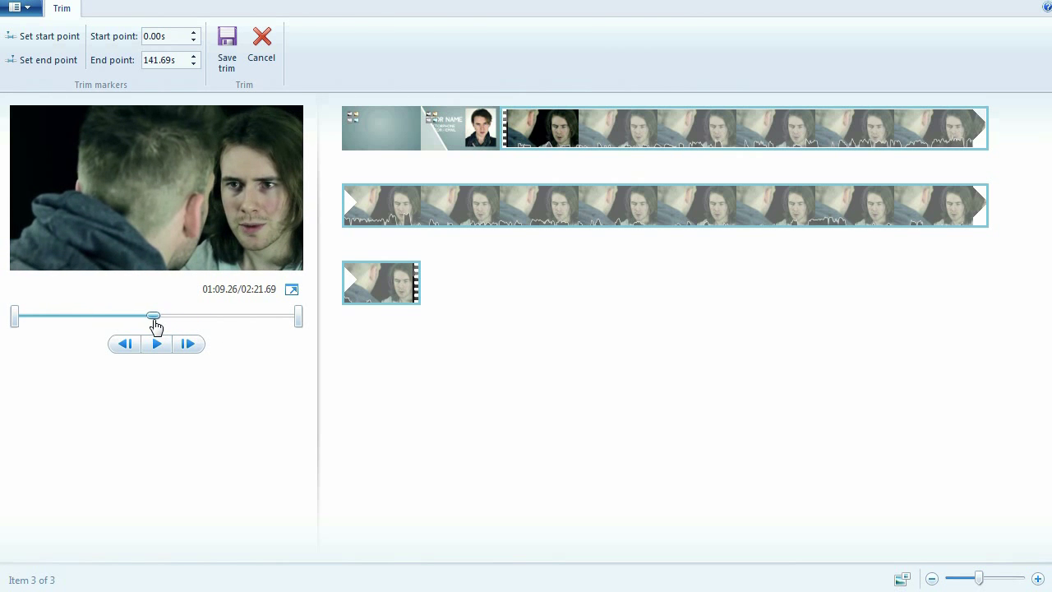
drag(14, 323, 144, 345)
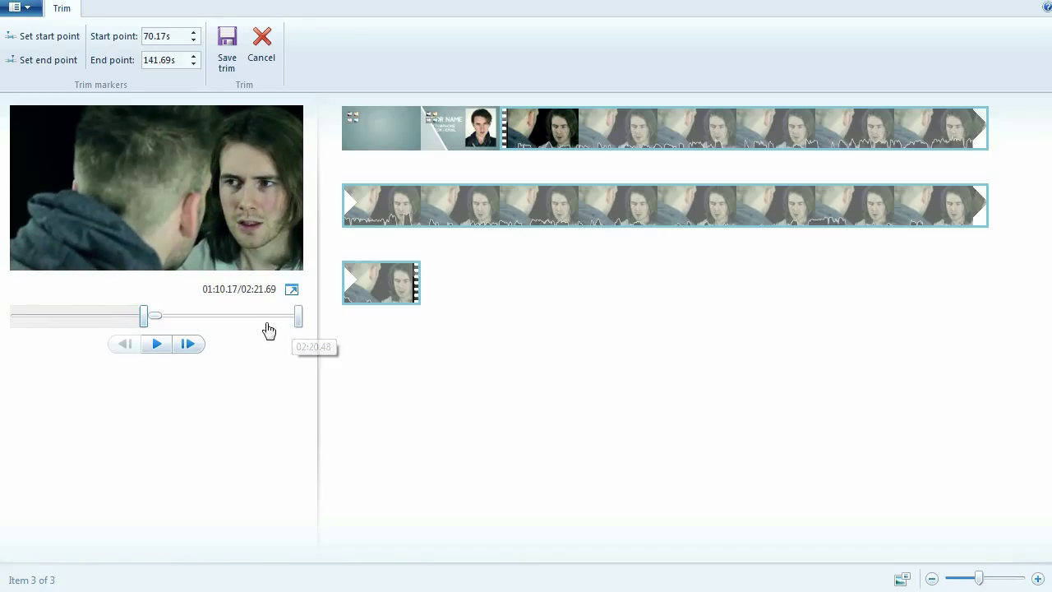
click(298, 322)
drag(297, 329, 224, 338)
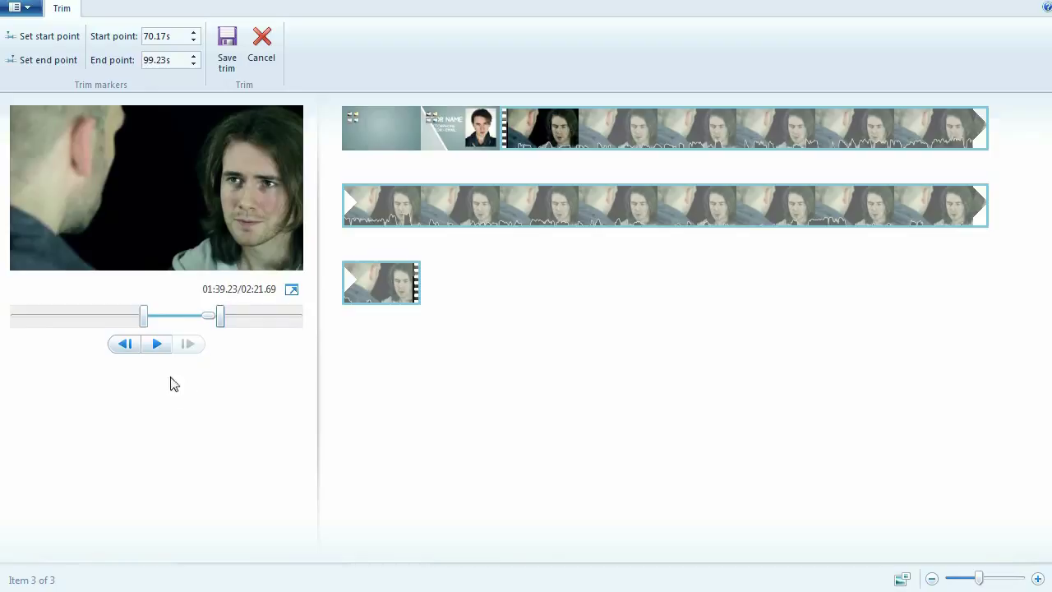
click(230, 72)
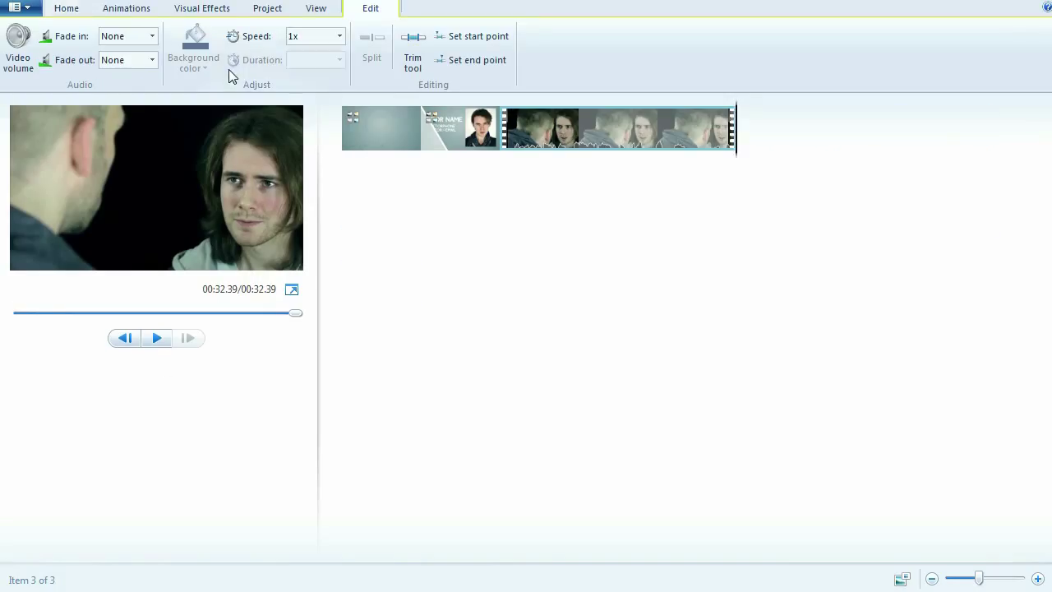
- Apply the Fade in from black and Fade out to black effects together to the trimmed Love-Hate clip and scrub through it to preview
click(597, 128)
click(212, 10)
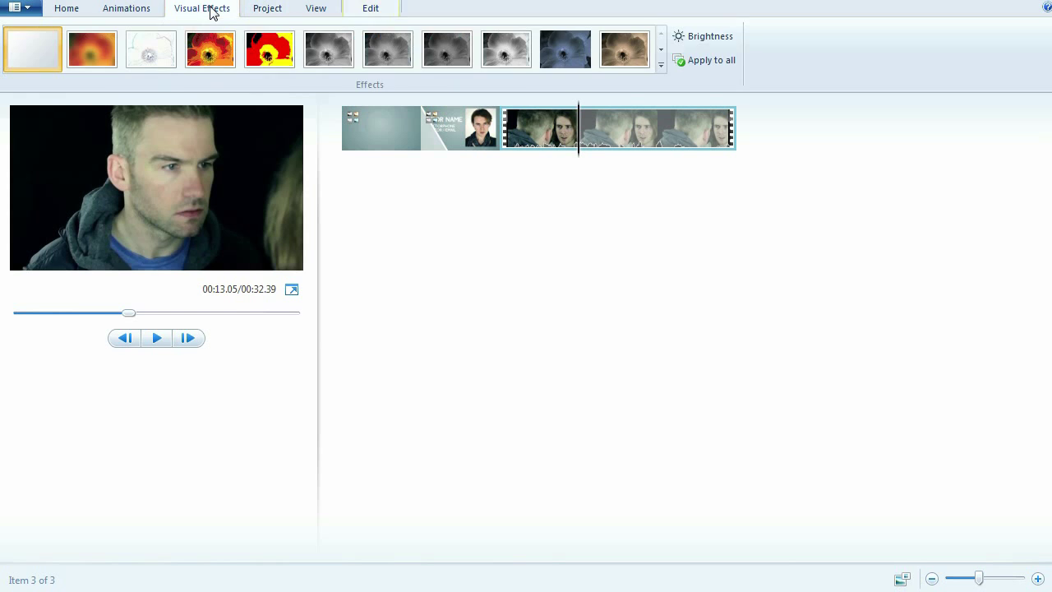
click(661, 66)
drag(660, 68, 658, 127)
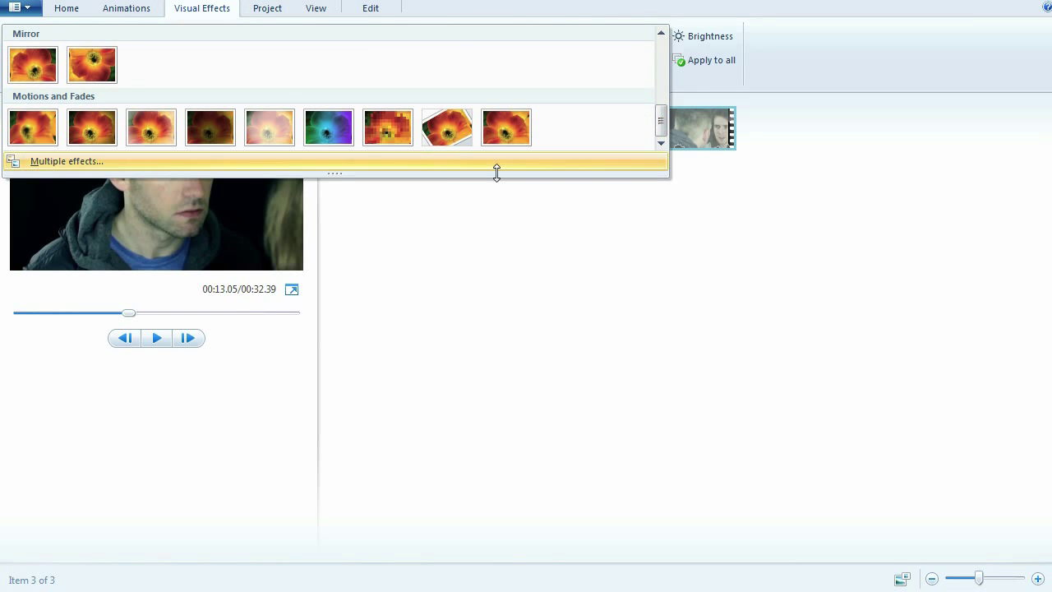
click(65, 163)
drag(416, 226, 416, 249)
click(346, 217)
click(451, 215)
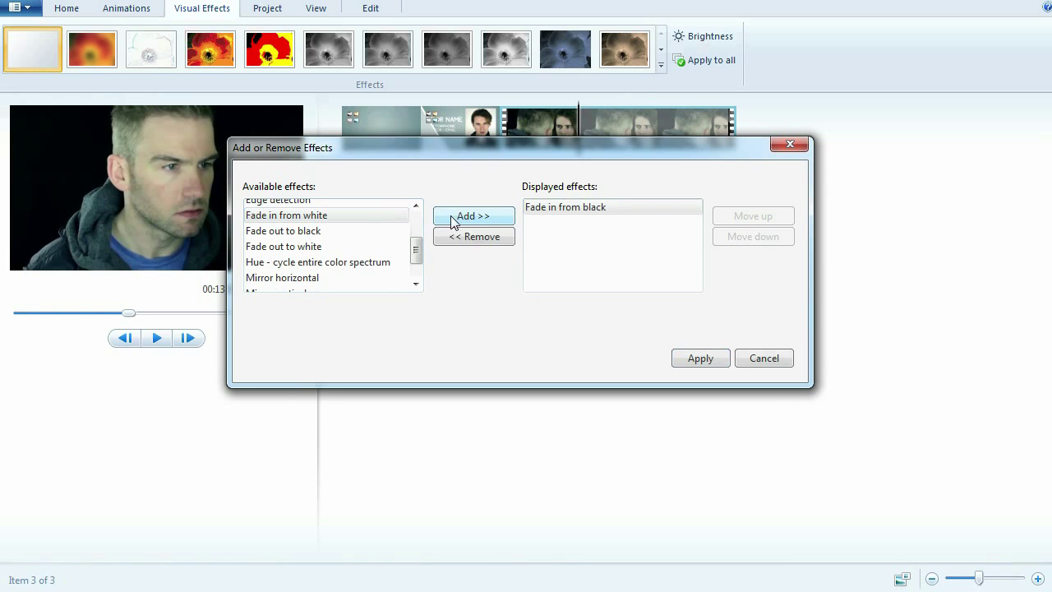
click(319, 233)
click(462, 216)
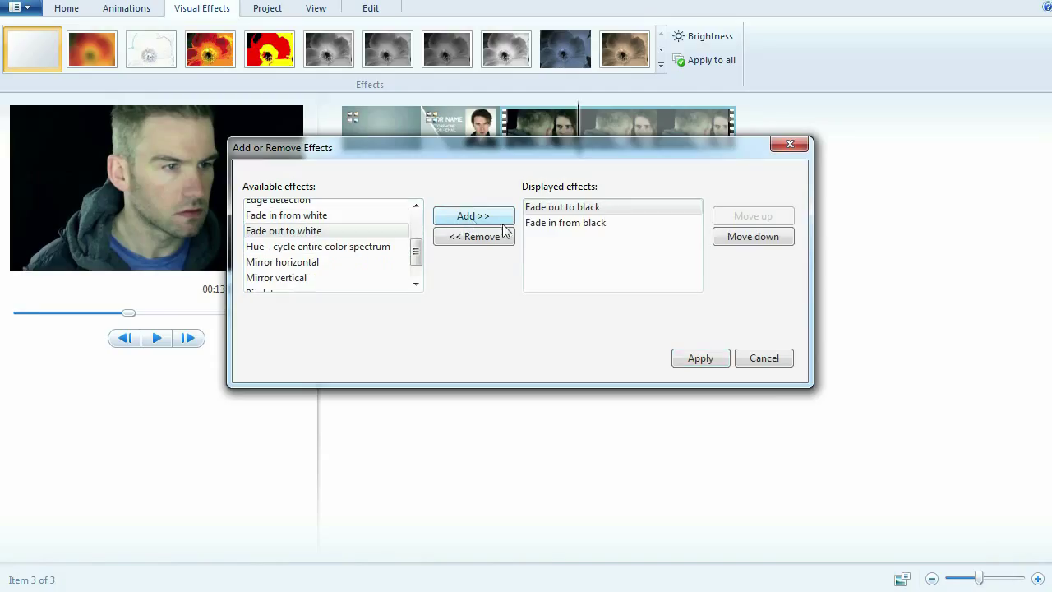
click(700, 359)
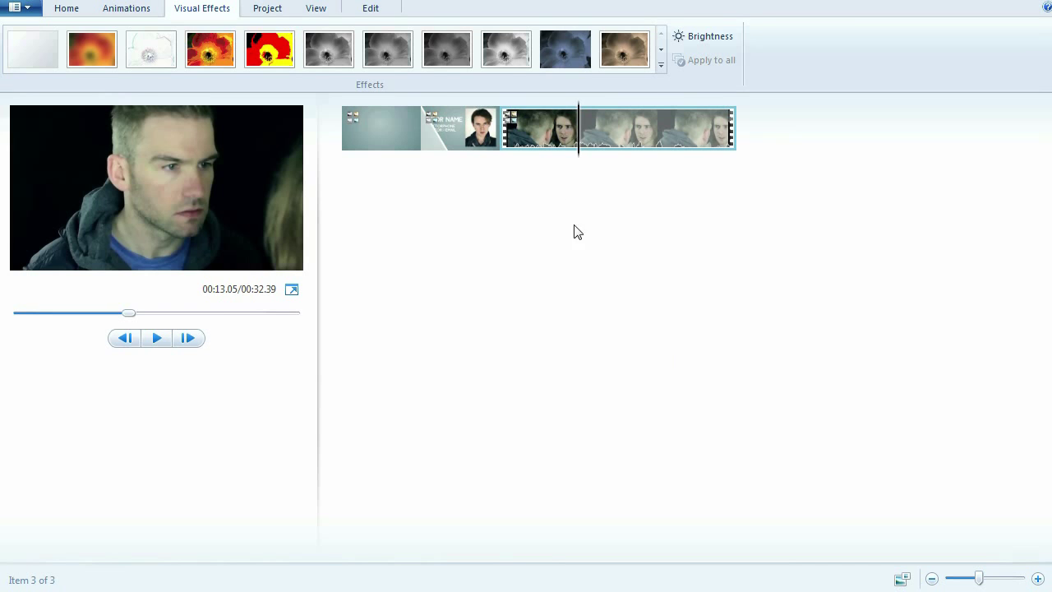
drag(582, 162, 735, 190)
drag(728, 190, 527, 201)
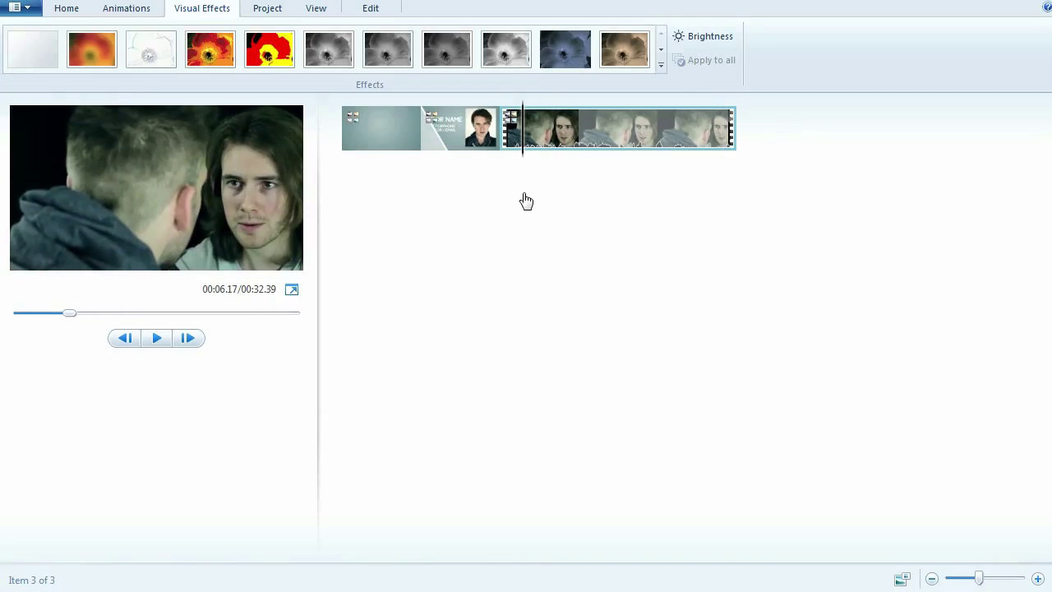
- Set the Love-Hate clip's audio fade in and fade out both to Medium
click(369, 9)
click(153, 35)
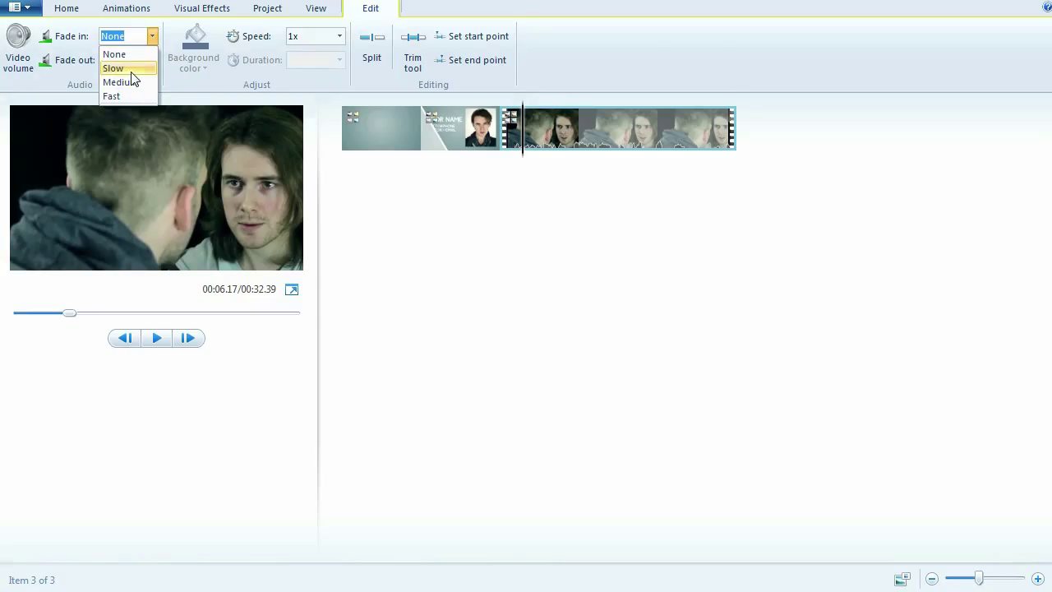
click(132, 82)
click(153, 60)
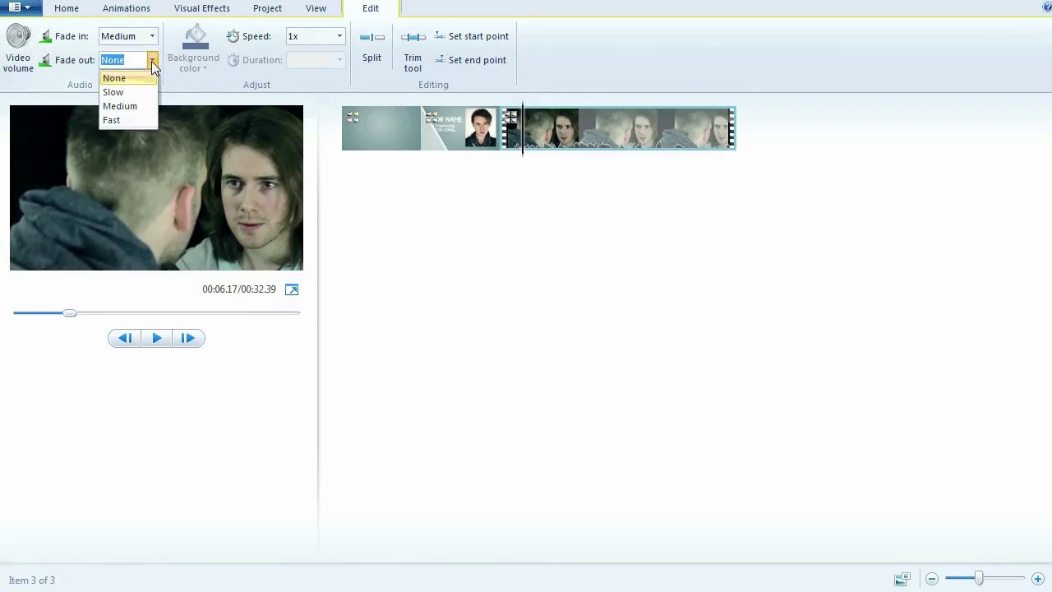
click(139, 107)
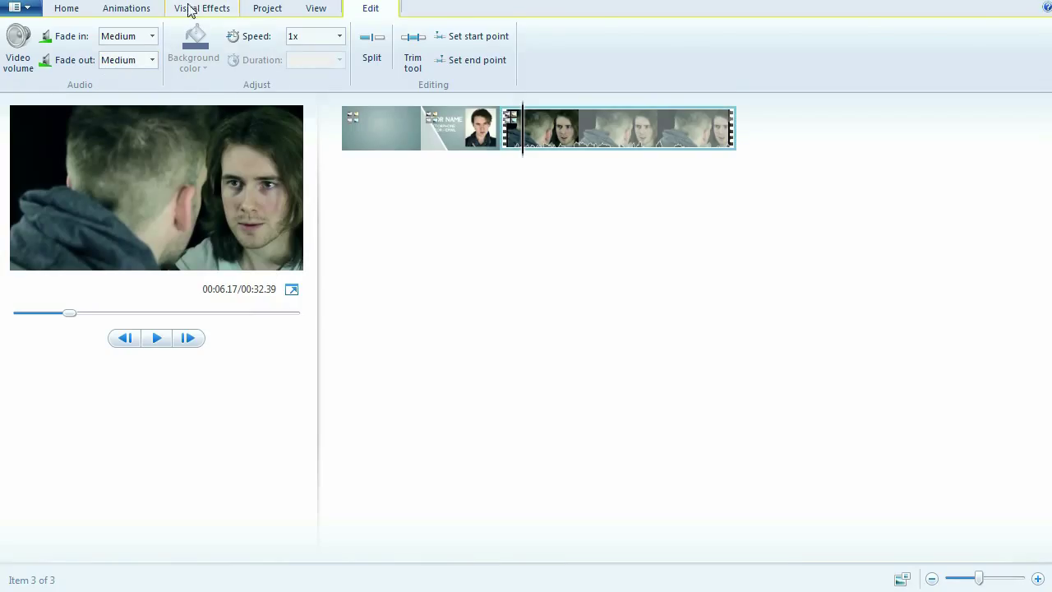
- Add a caption reading ARGUMENT near the start of the Love-Hate clip, at about 5 s
click(67, 10)
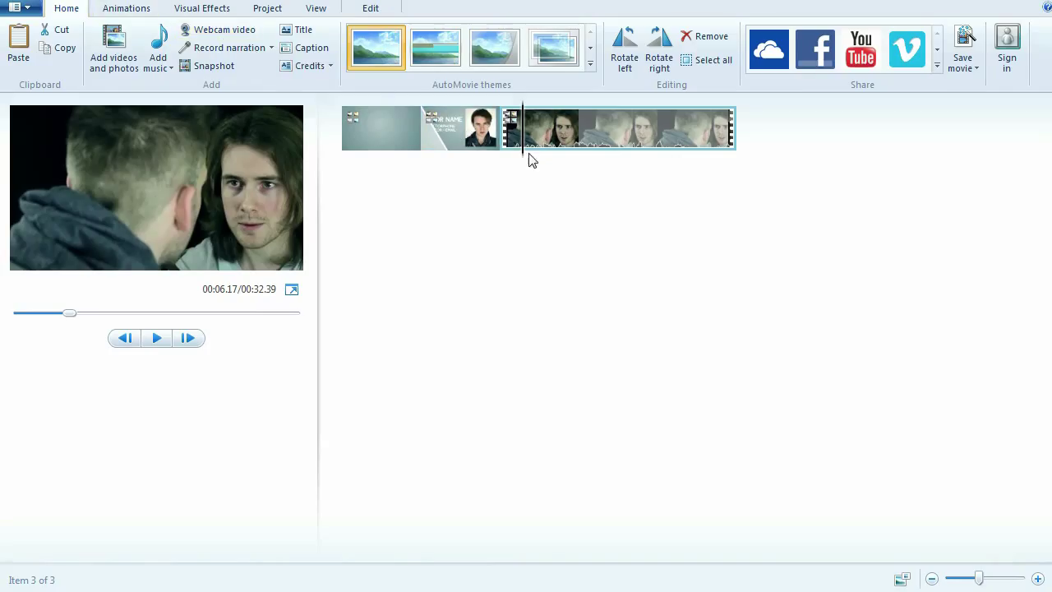
drag(525, 162, 521, 163)
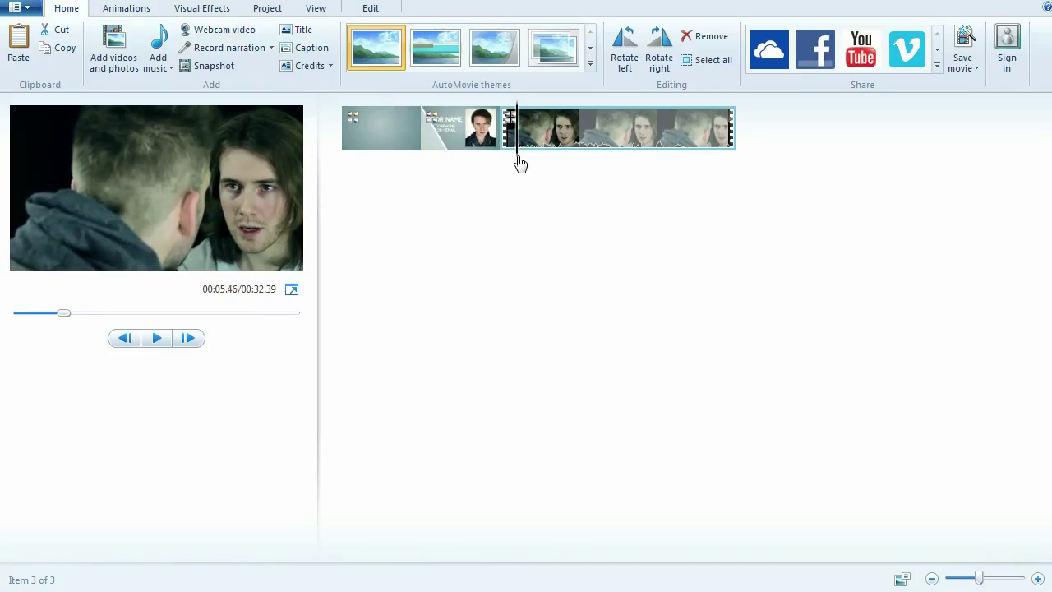
click(305, 49)
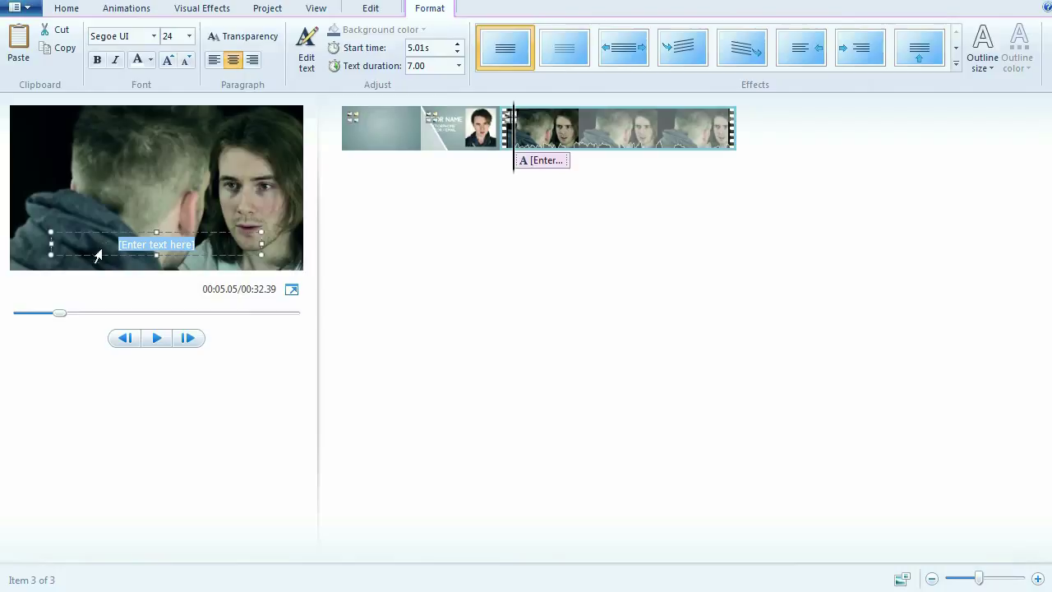
text(AR)
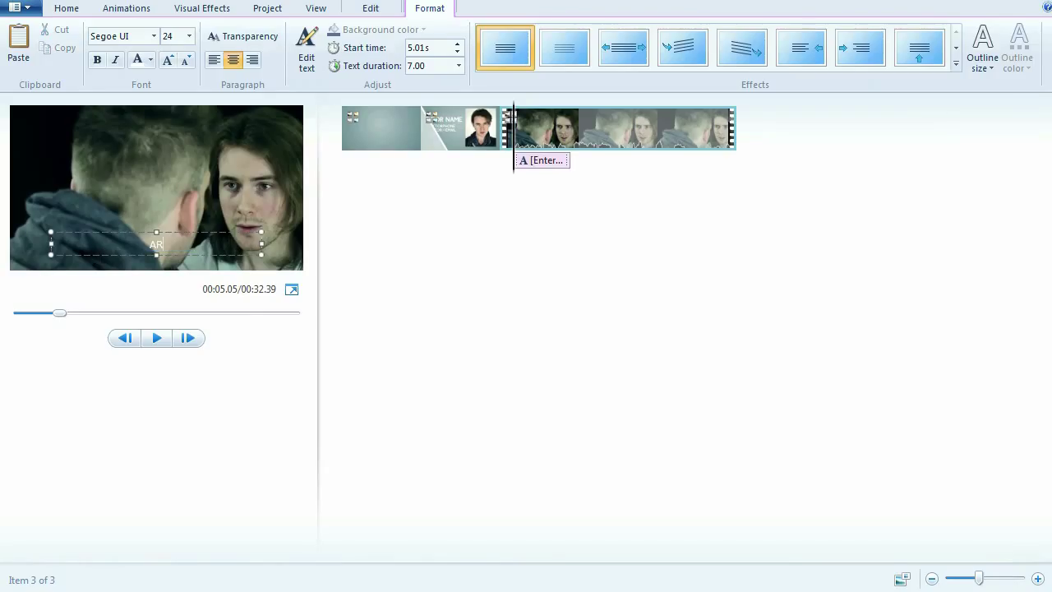
text(GUMENT)
- Set the ARGUMENT caption's font to DODGE and its size to 48
drag(195, 244, 80, 241)
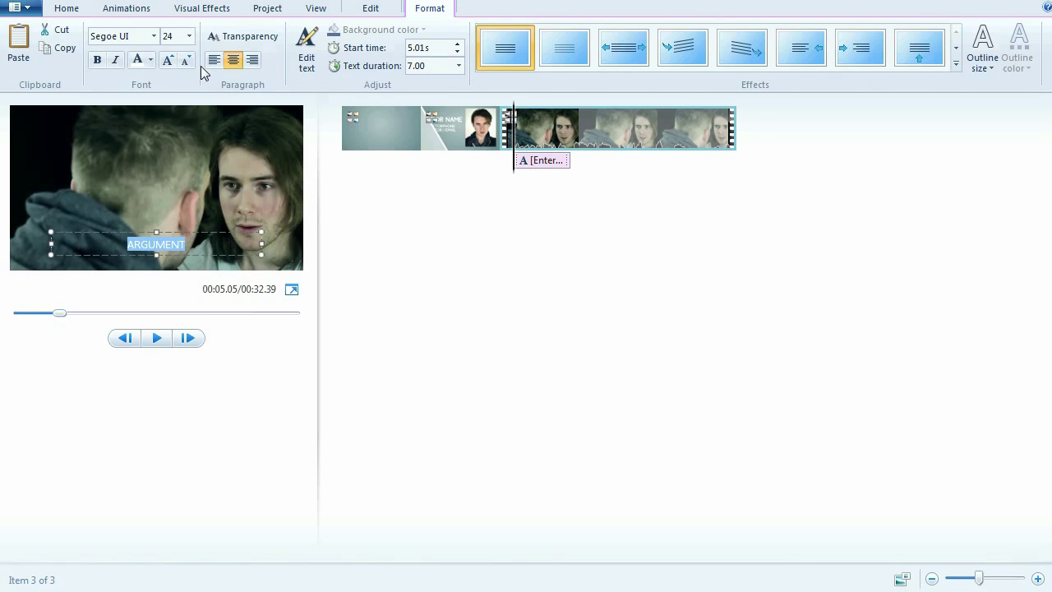
click(153, 37)
drag(231, 67, 233, 274)
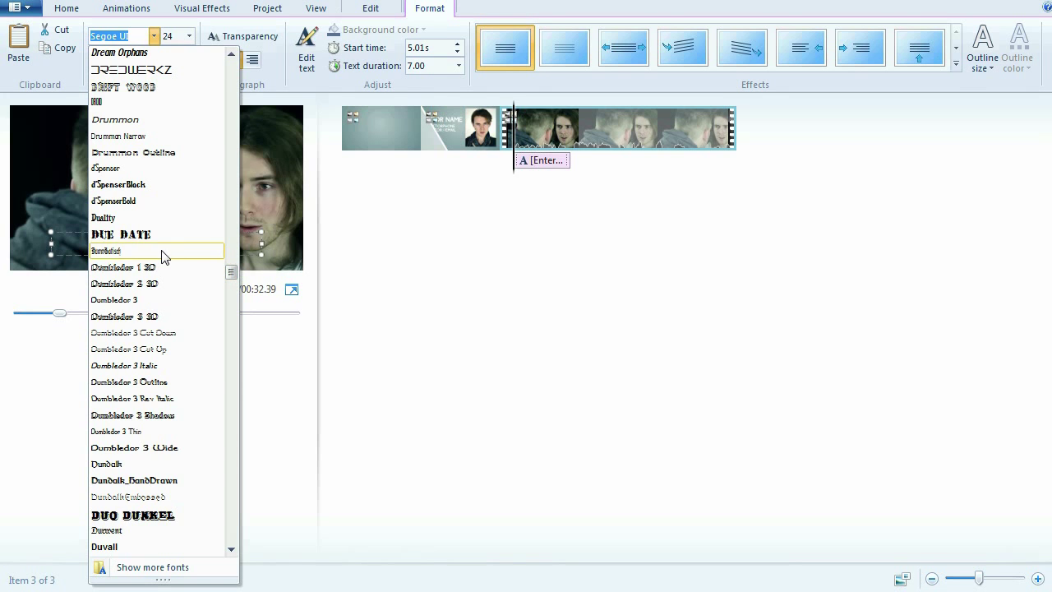
scroll(162, 258, up, 6)
scroll(162, 257, up, 7)
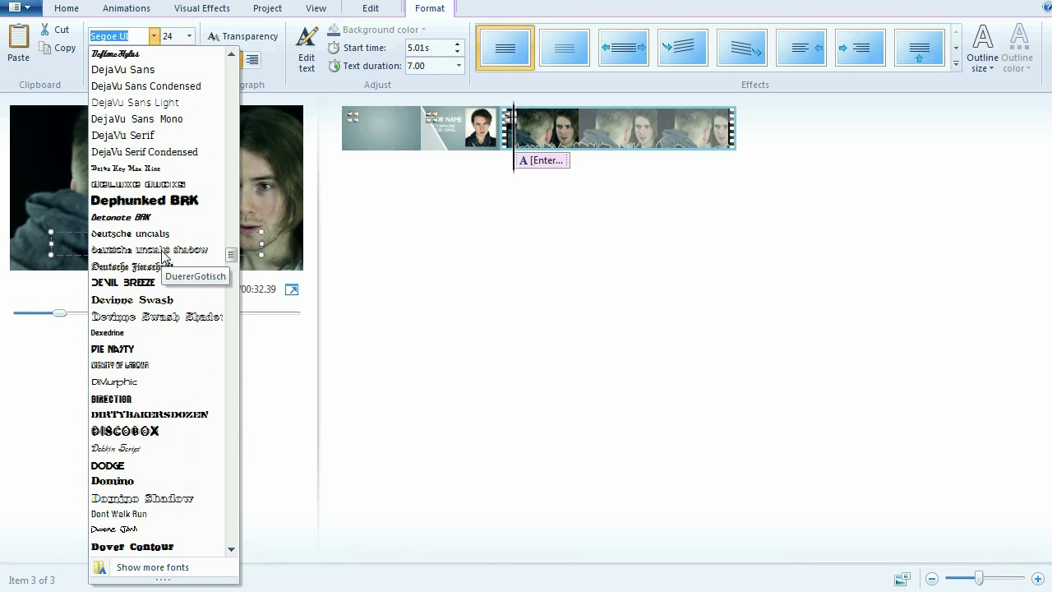
scroll(162, 257, down, 2)
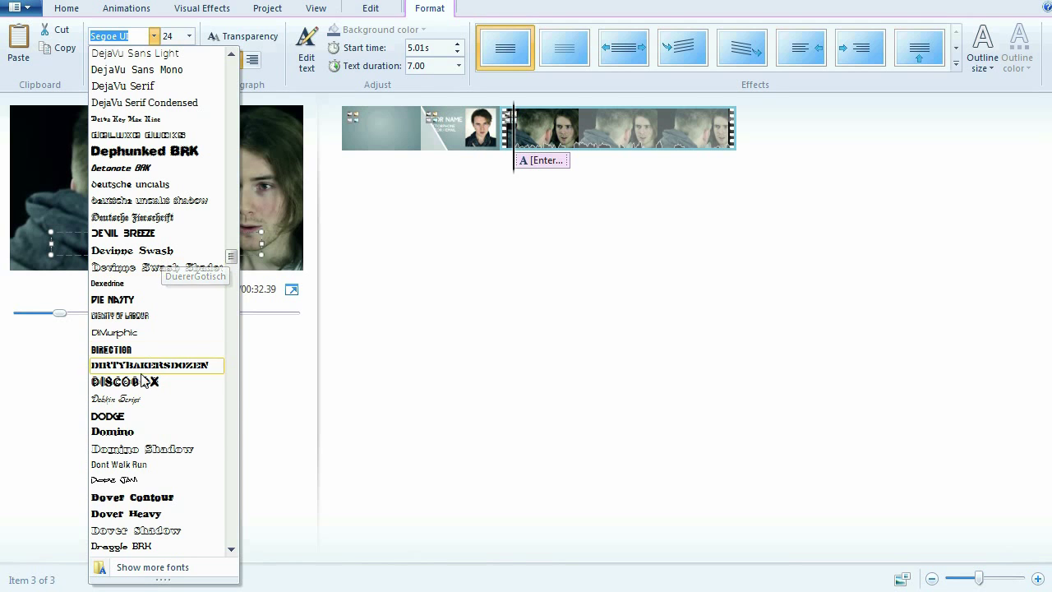
click(127, 420)
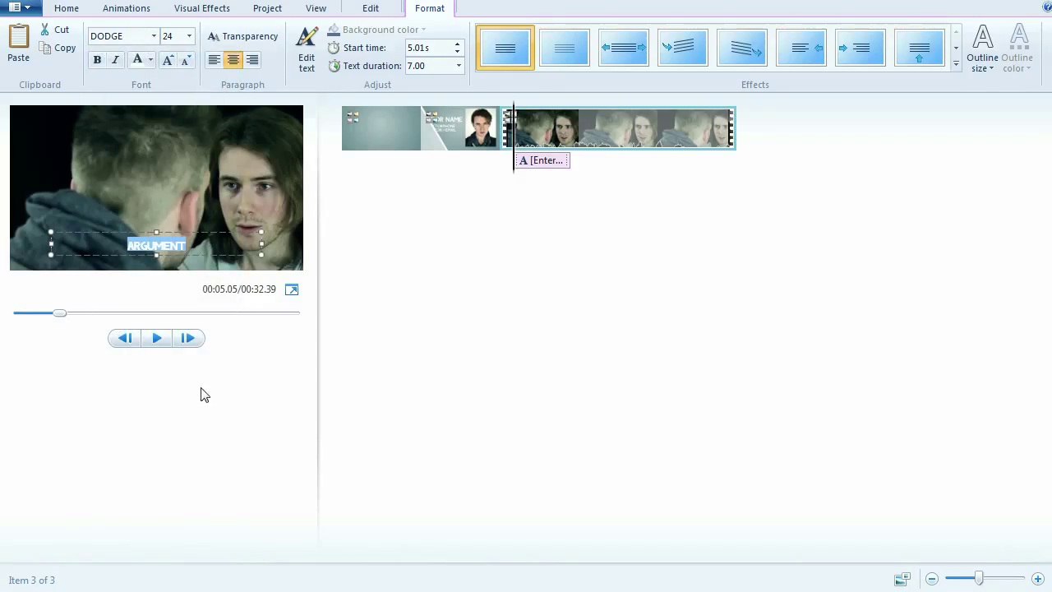
click(189, 36)
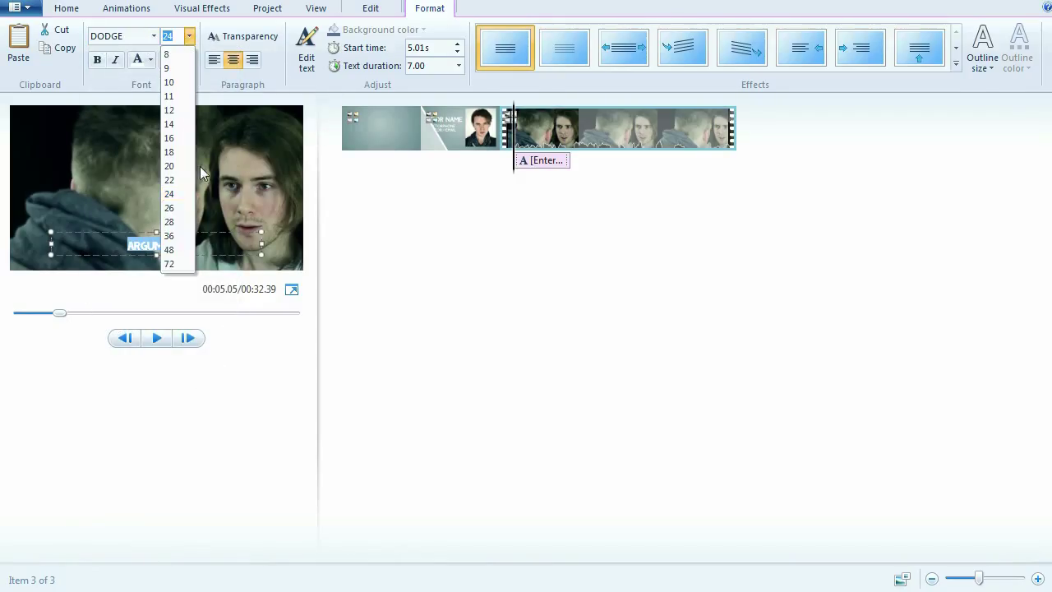
click(170, 250)
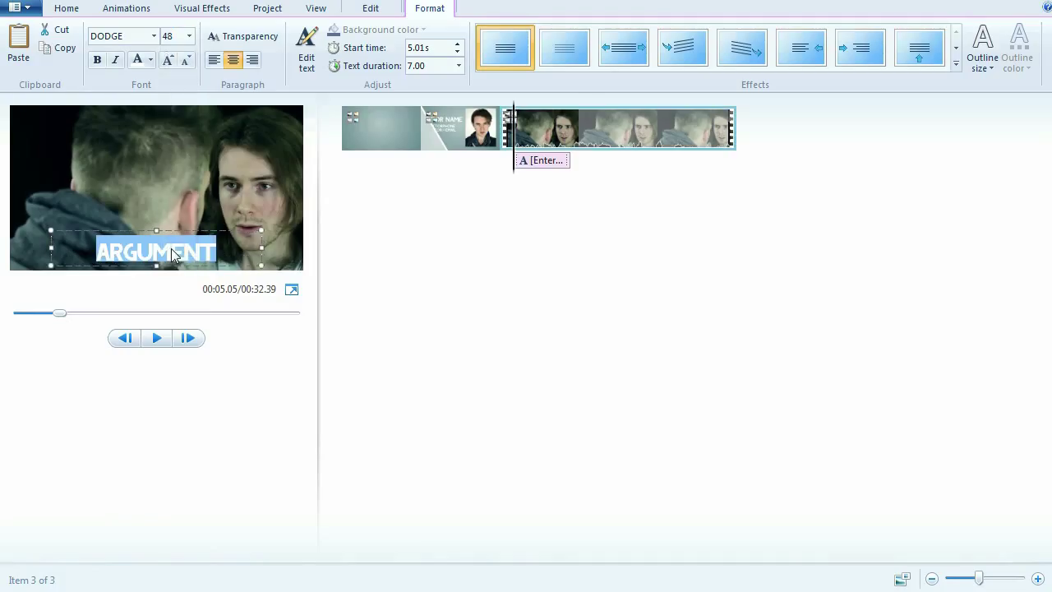
- Left-align the ARGUMENT caption and extend its text box to the left edge of the video frame
click(210, 64)
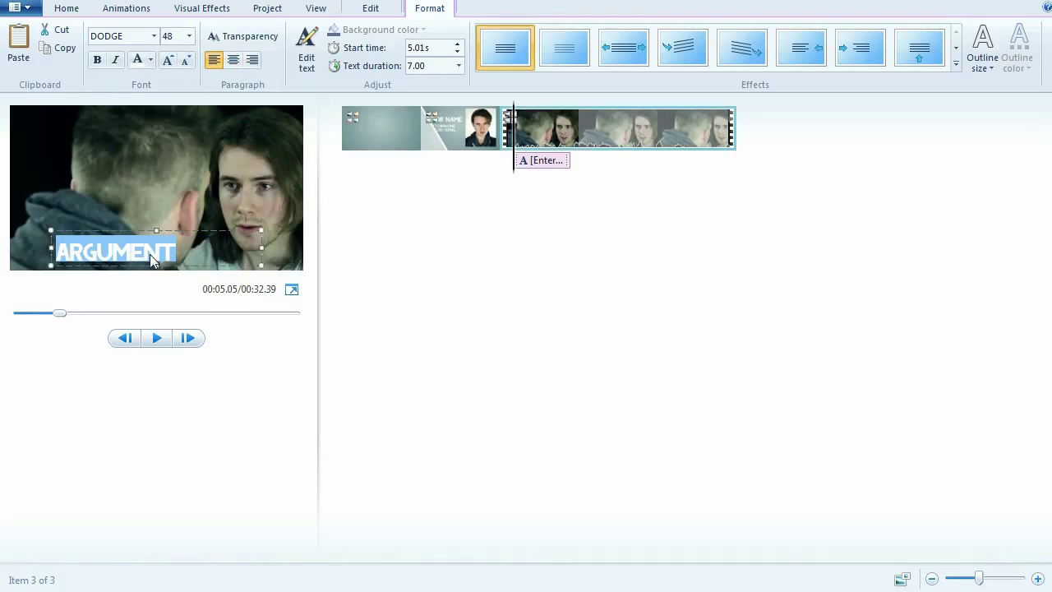
drag(152, 259, 131, 253)
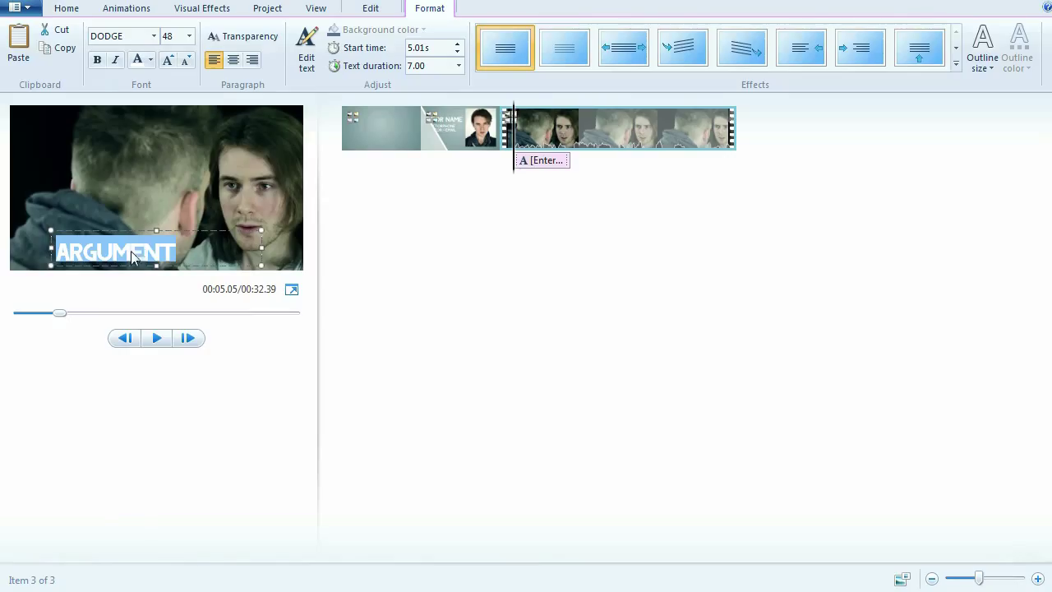
drag(54, 251, 12, 261)
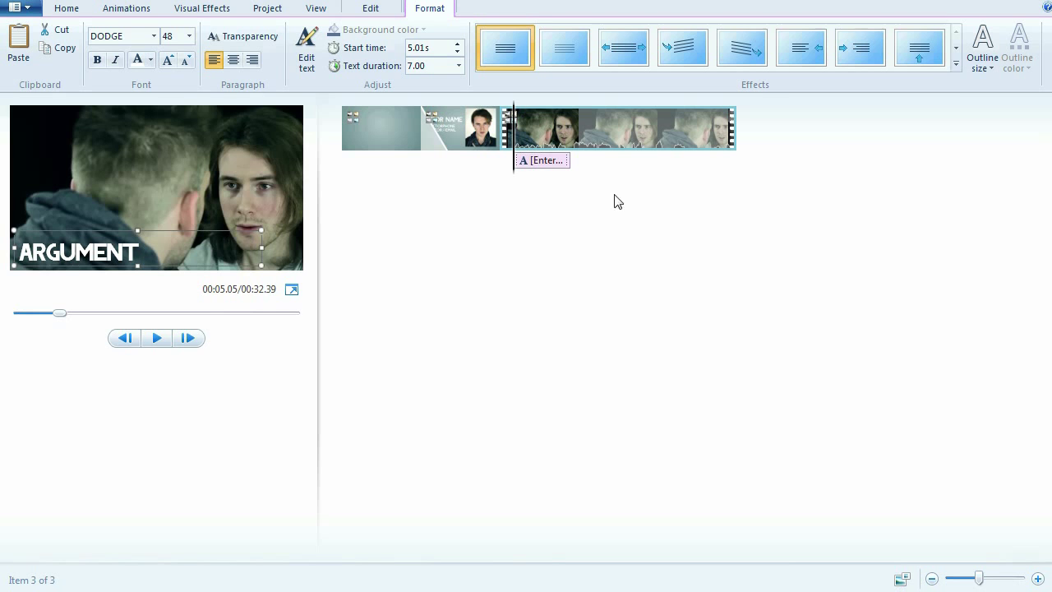
- Set the ARGUMENT caption's text duration to 4.00, apply the Fade text effect, and scrub through the caption to preview it
click(956, 66)
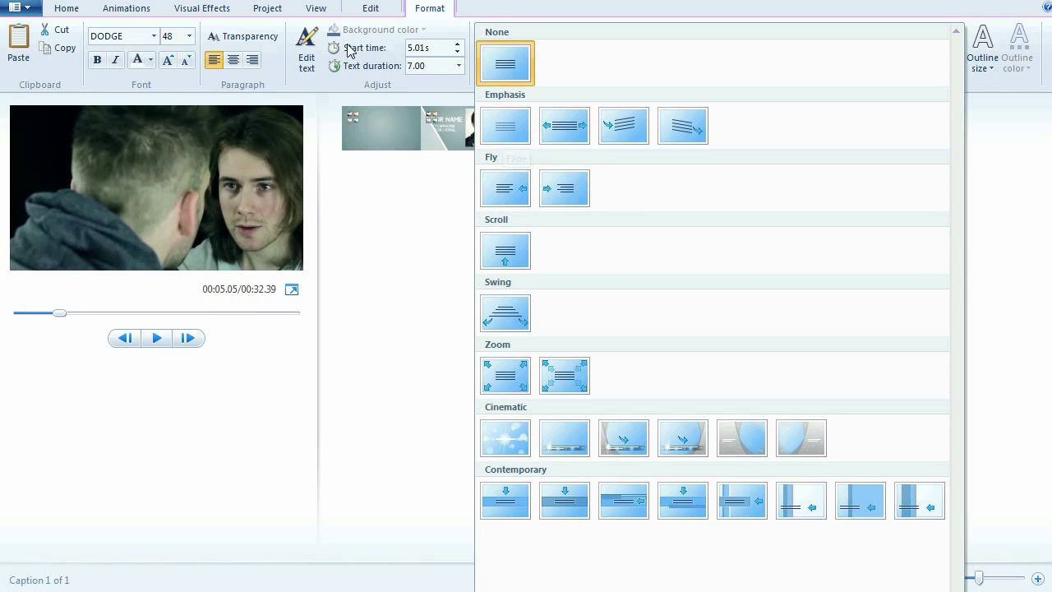
click(423, 72)
click(415, 68)
drag(415, 70, 427, 64)
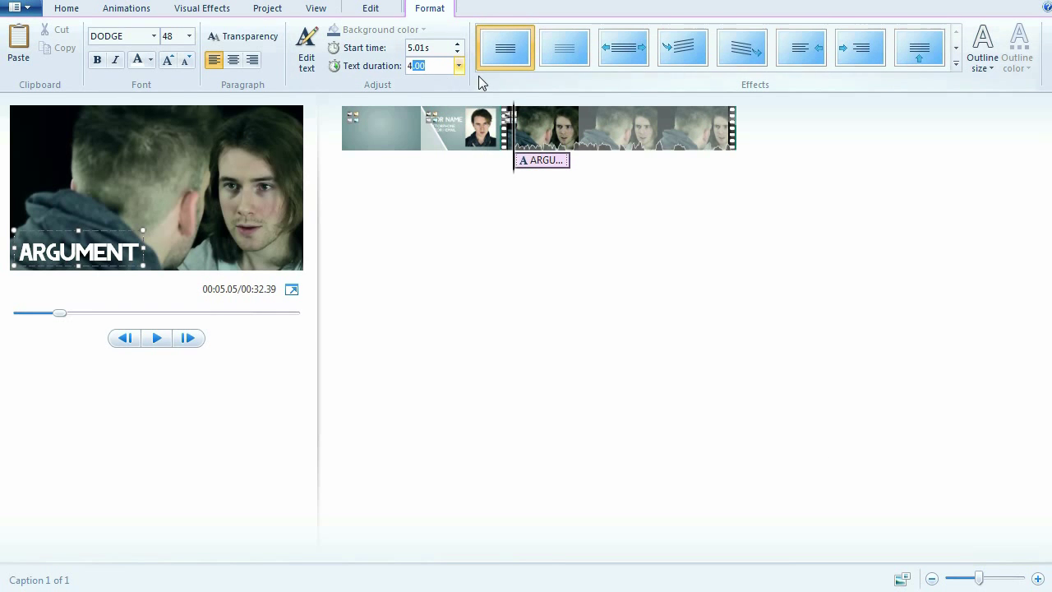
key(Return)
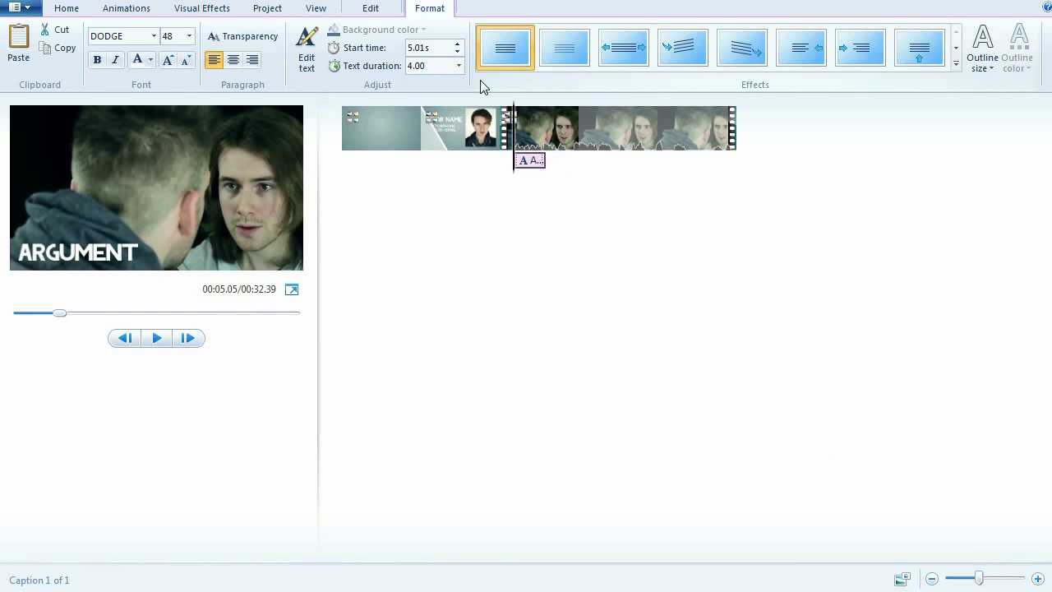
click(557, 56)
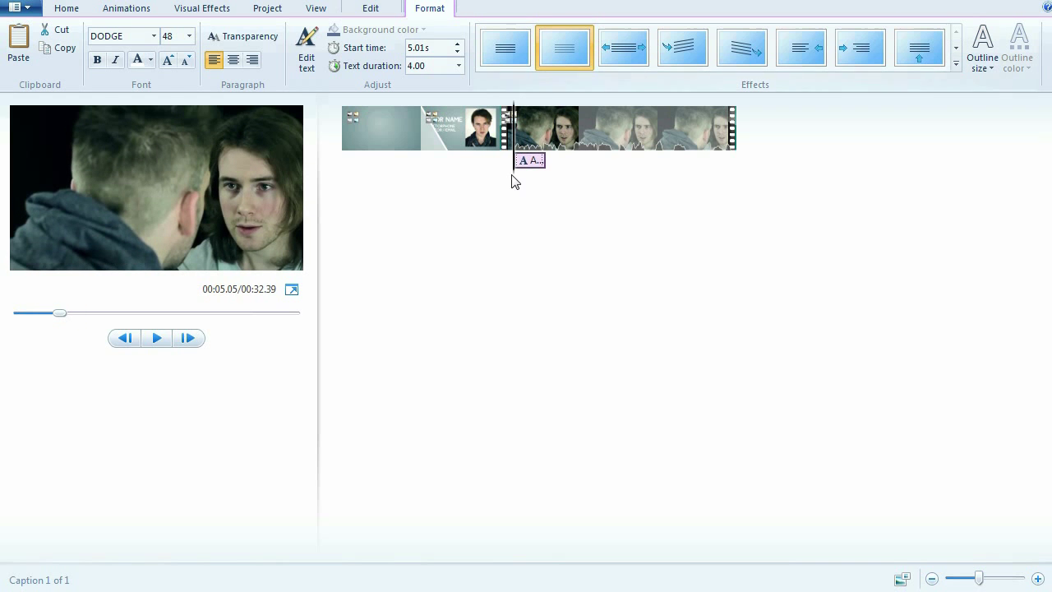
drag(512, 175, 555, 201)
- Add The Confrontation video from the Showreel folder to the end of the timeline
key(alt+Tab)
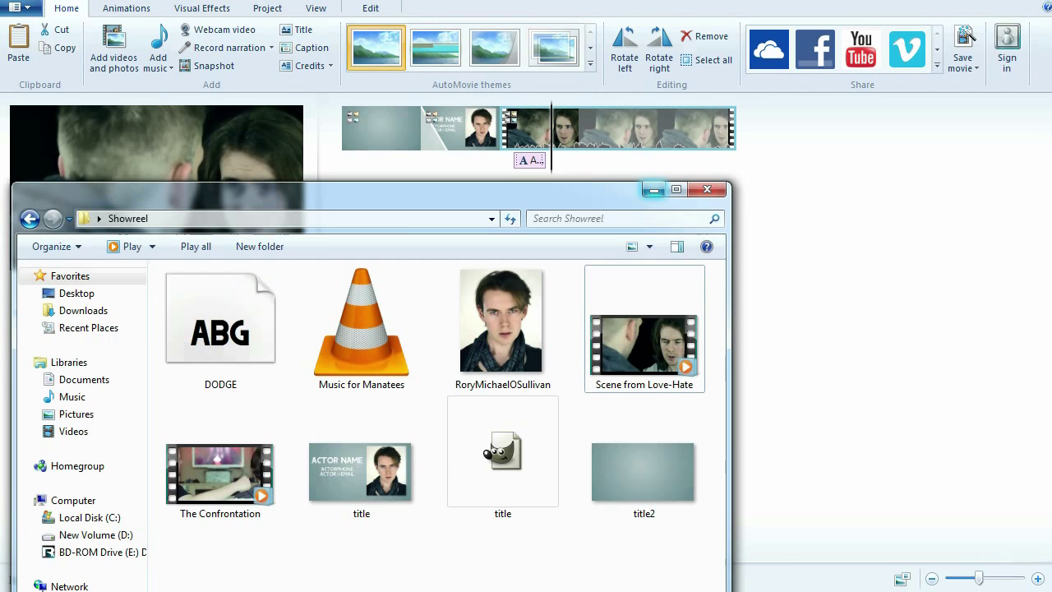
drag(222, 473, 847, 194)
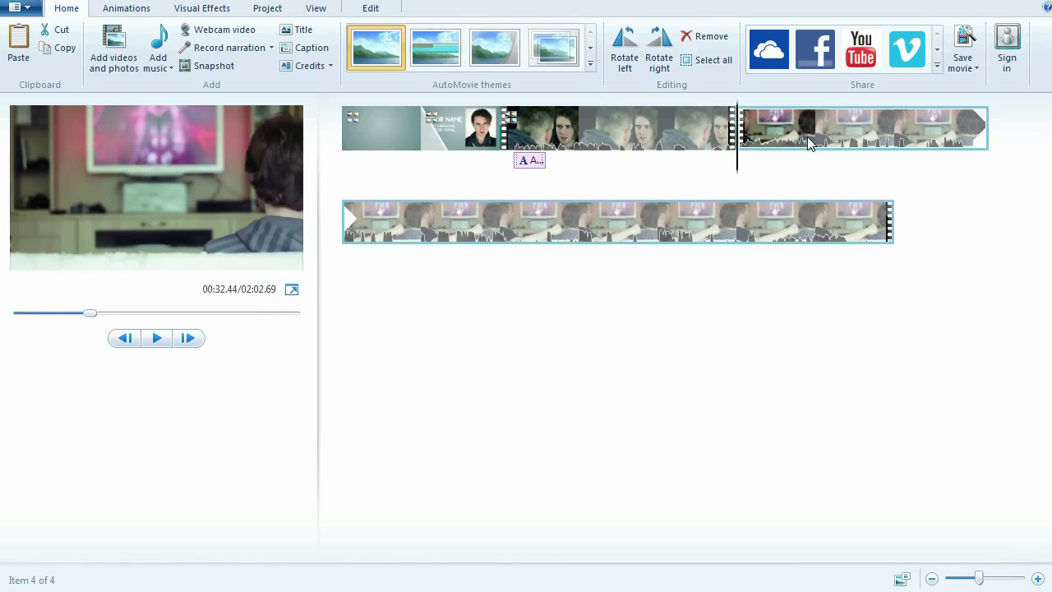
- Trim the start of The Confrontation clip so it opens on the actor's close-up, and scrub through the trimmed clip
click(367, 9)
click(413, 62)
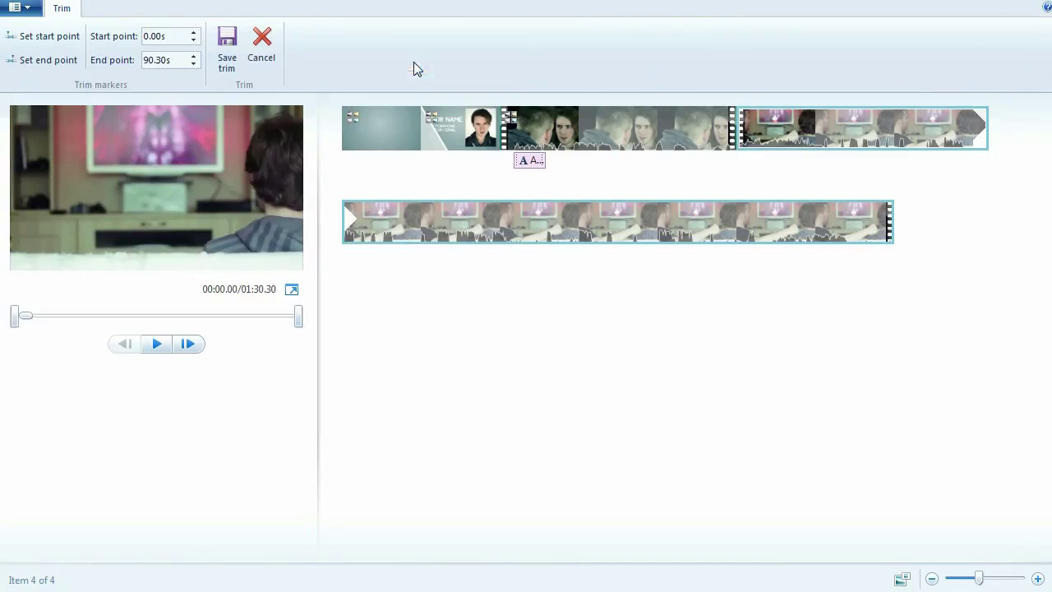
mouse_move(15, 321)
mouse_down()
mouse_move(36, 334)
mouse_move(137, 343)
mouse_move(236, 335)
mouse_move(216, 338)
mouse_move(216, 328)
mouse_up()
click(227, 62)
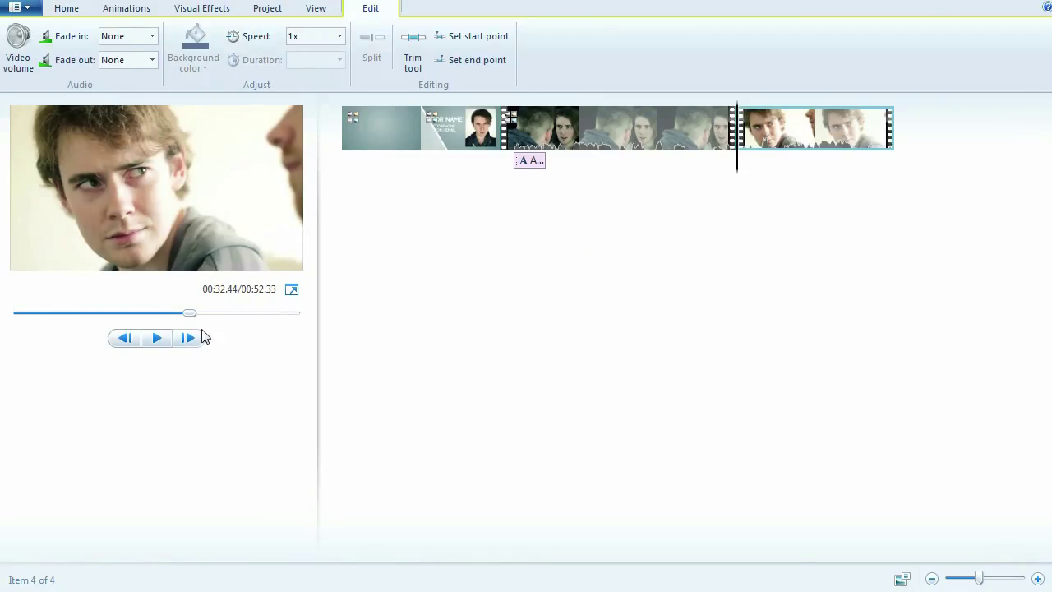
click(750, 166)
mouse_move(754, 168)
mouse_down()
mouse_move(893, 176)
mouse_move(752, 189)
mouse_up()
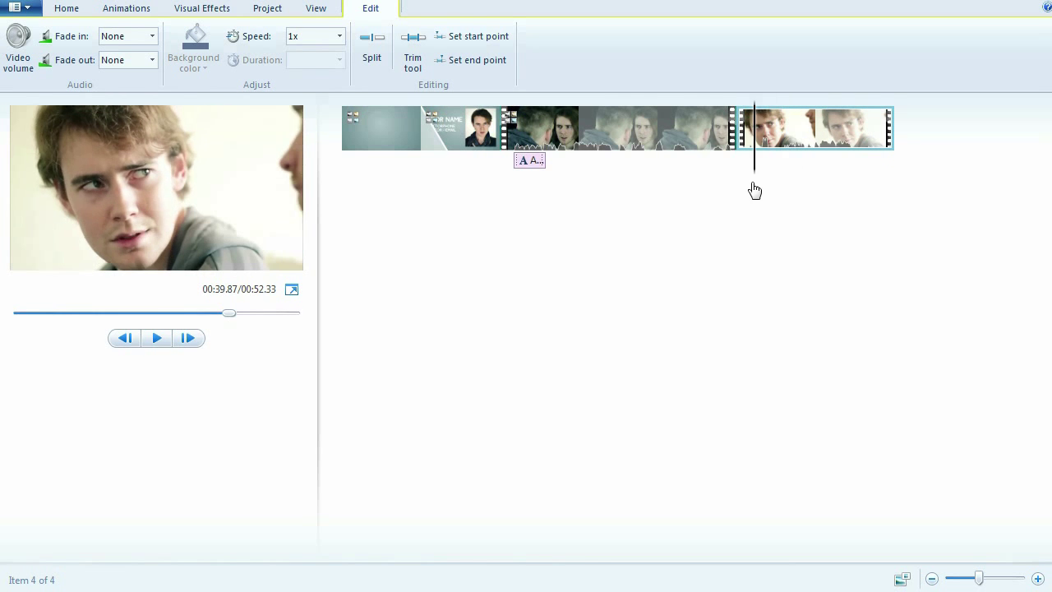
- Duplicate the ARGUMENT caption and place the copy under The Confrontation clip at 35.09 s
click(534, 172)
right_click(533, 169)
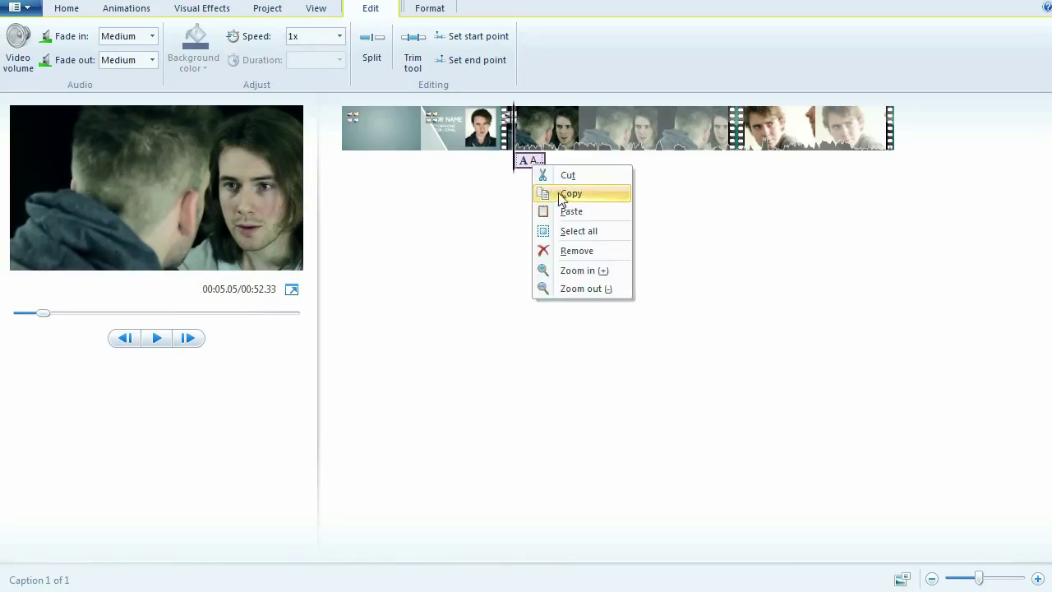
click(547, 194)
right_click(753, 166)
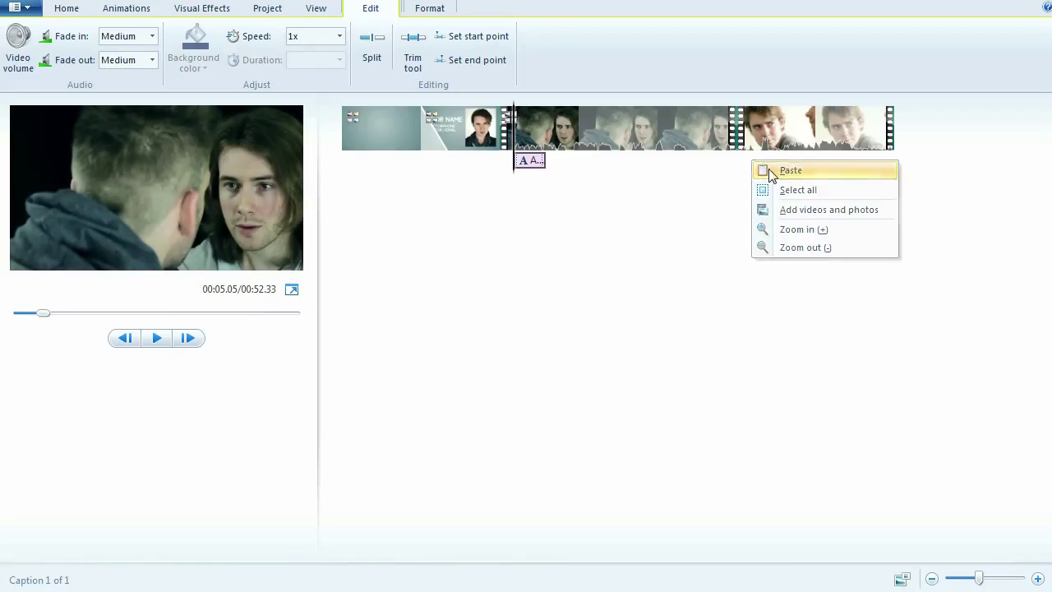
click(766, 170)
drag(546, 171, 766, 168)
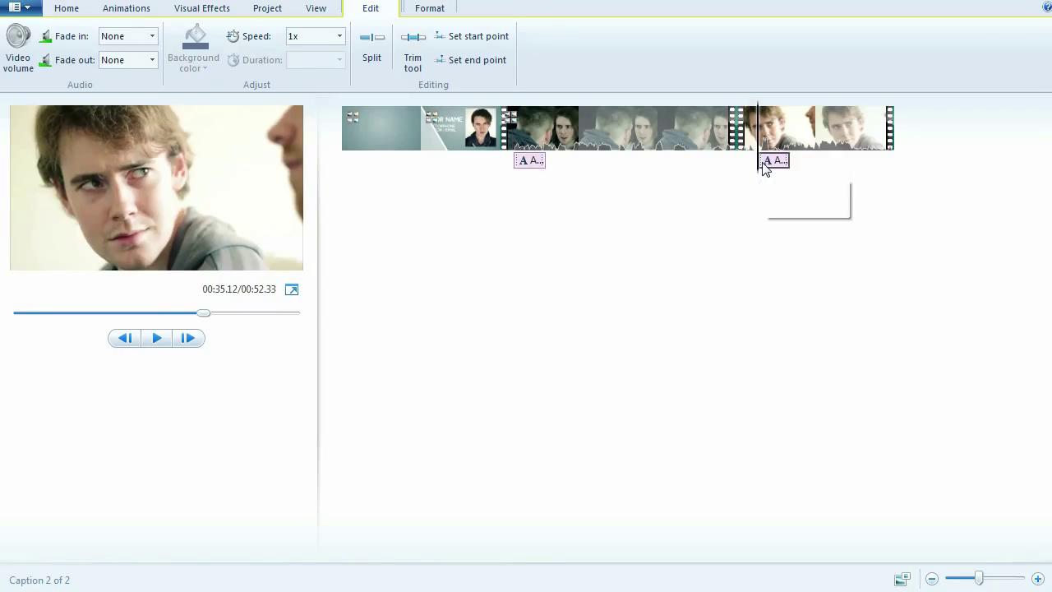
- Replace the copied caption's text with BROTHERS
click(770, 167)
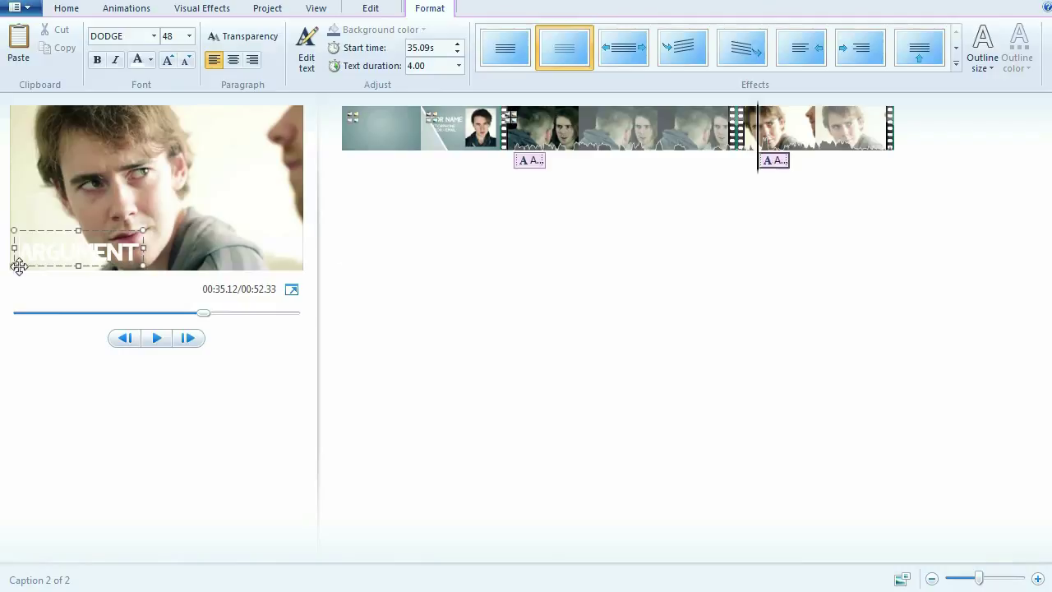
drag(134, 248, 11, 254)
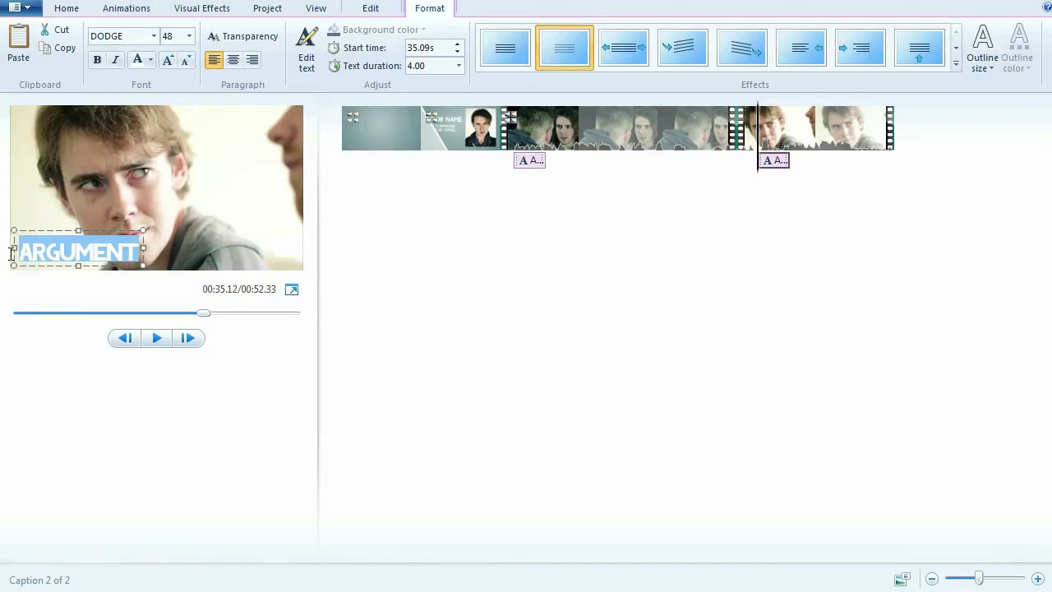
text(BROTHERS)
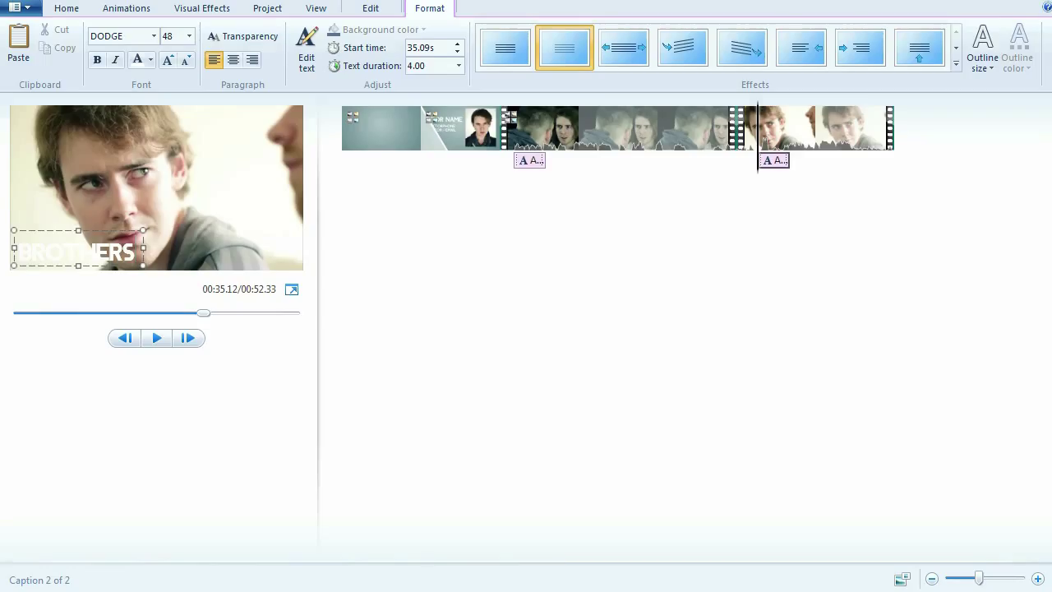
- Set the BROTHERS caption's text colour to automatic black and scrub through the caption to preview it
click(152, 61)
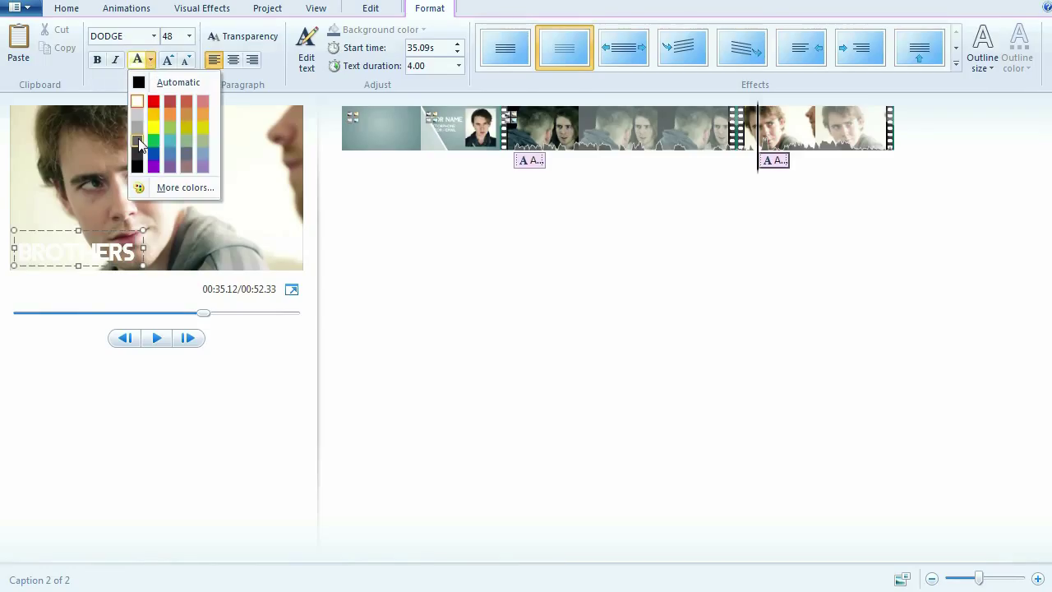
click(137, 140)
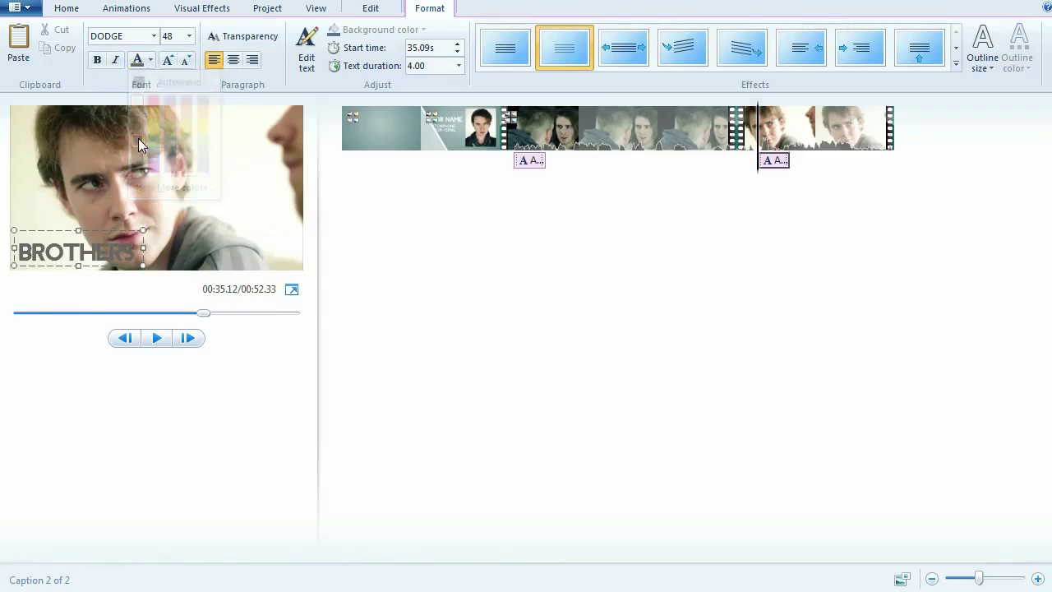
click(149, 60)
click(140, 81)
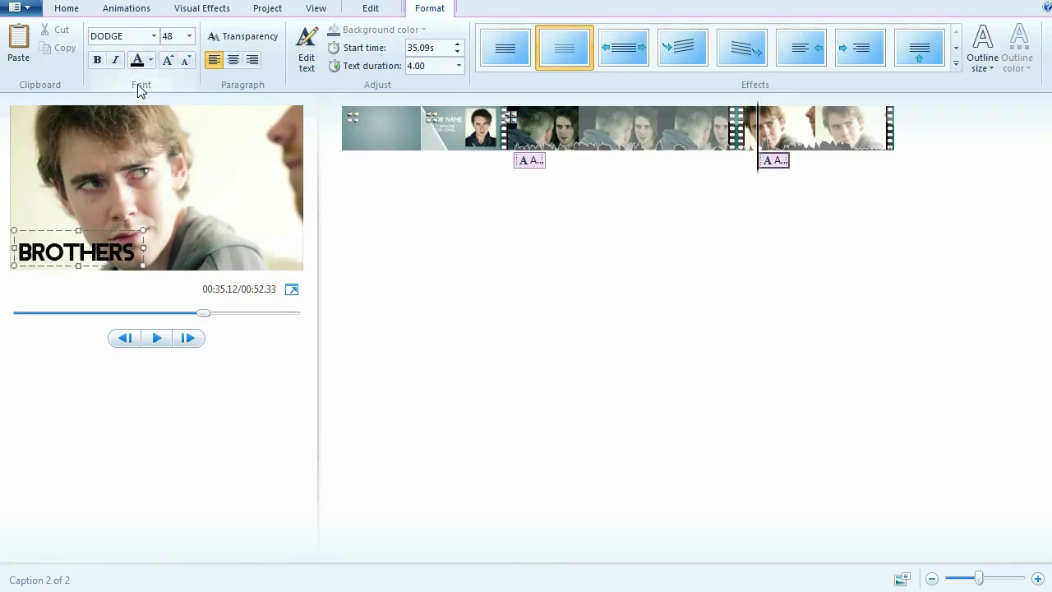
click(581, 257)
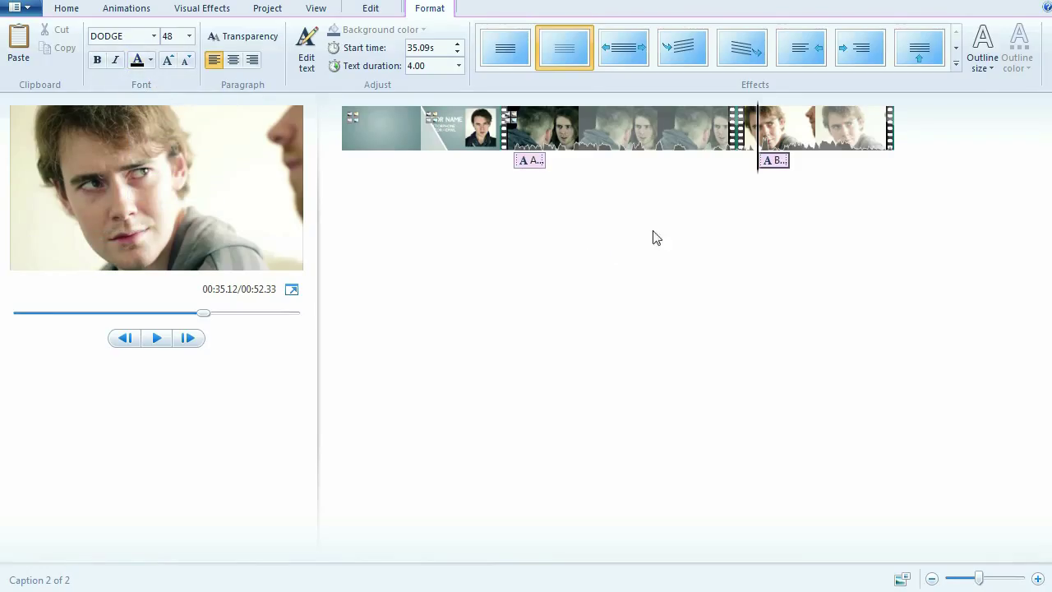
drag(760, 180, 770, 196)
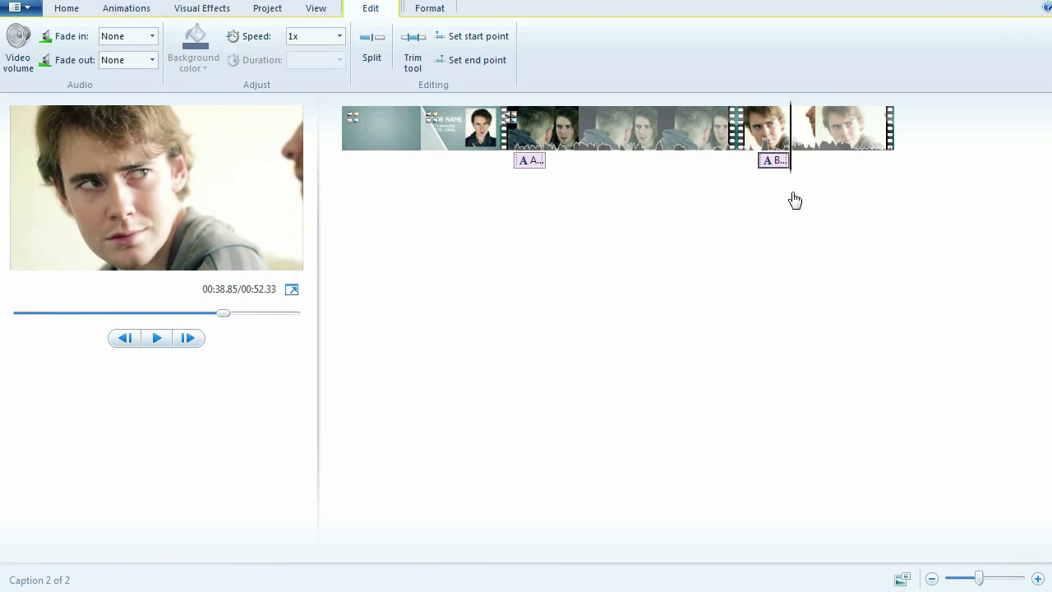
click(559, 205)
drag(539, 207, 760, 229)
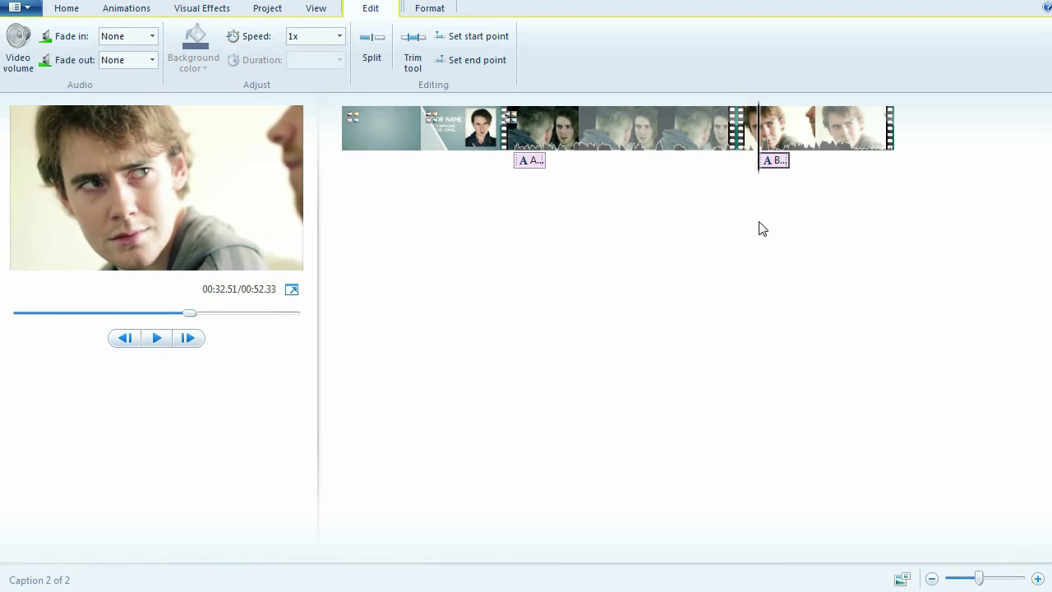
- Apply the Fade out to black and Fade in from black visual effects to The Confrontation clip
click(809, 134)
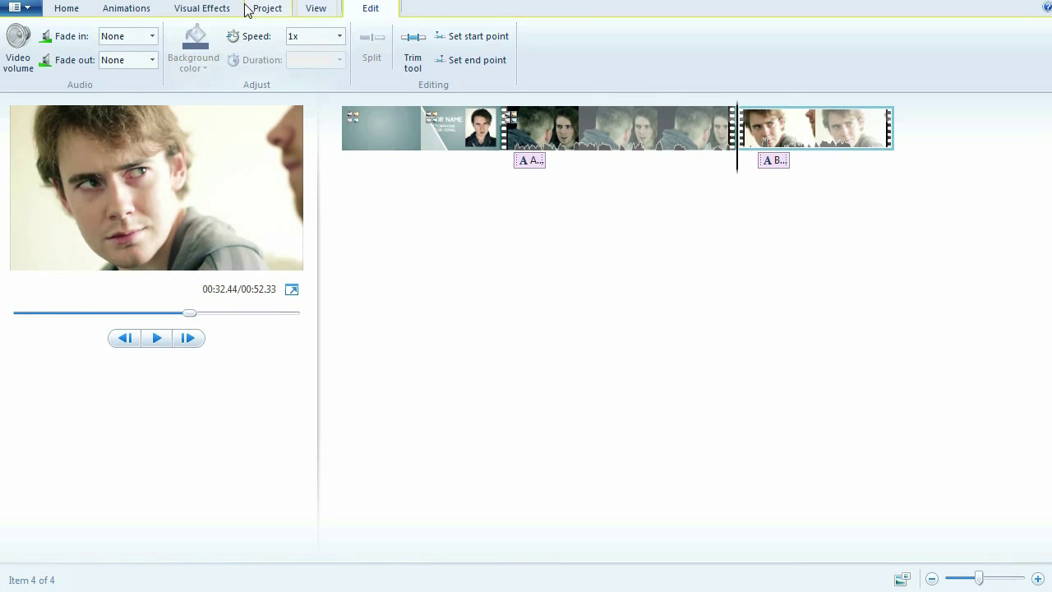
click(209, 11)
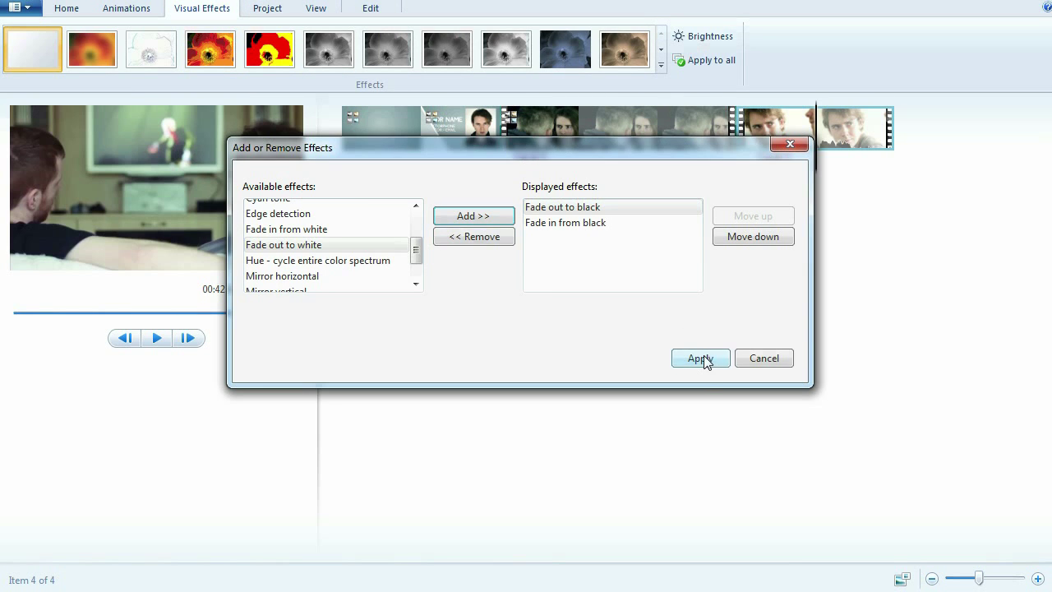
click(703, 359)
- Add the title image with the actor's details from the Showreel folder to the end of the timeline
drag(815, 178, 899, 220)
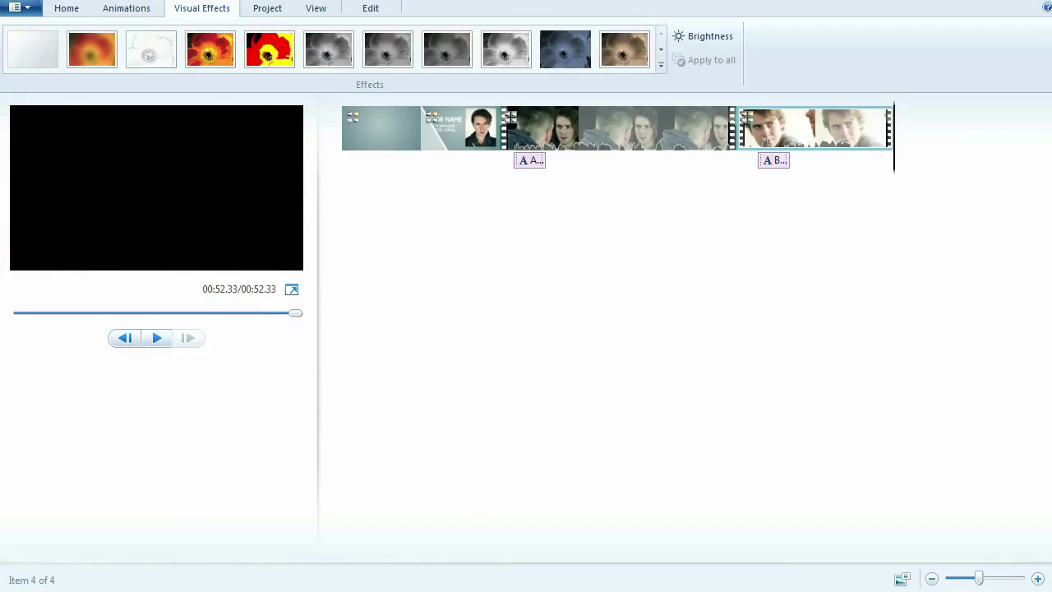
key(alt+Tab)
drag(341, 474, 934, 188)
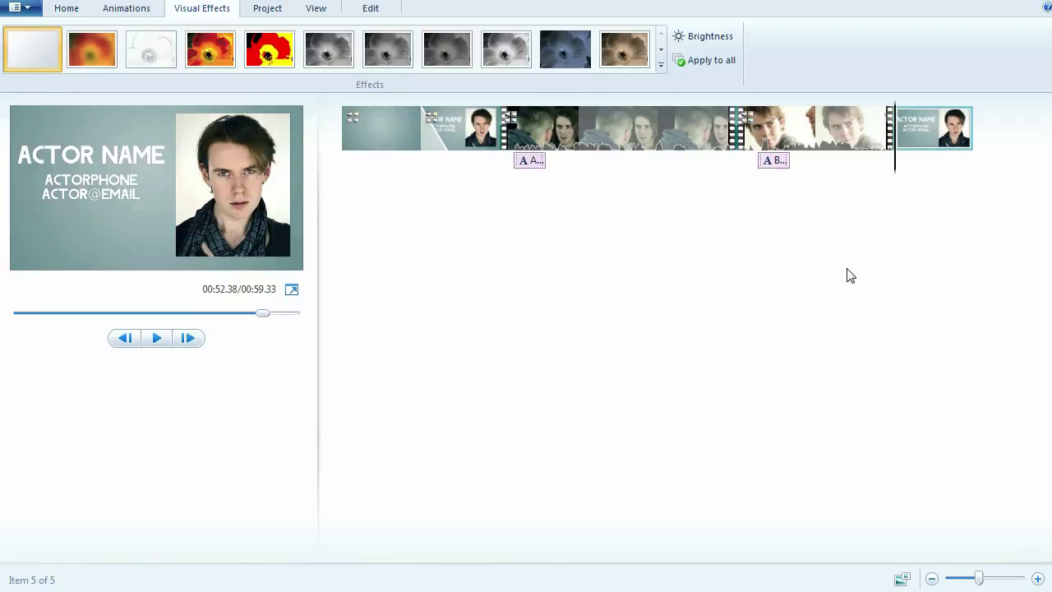
- Apply the Fade in from black and Fade out to black visual effects to the closing title image
click(661, 69)
click(559, 167)
drag(416, 211, 400, 254)
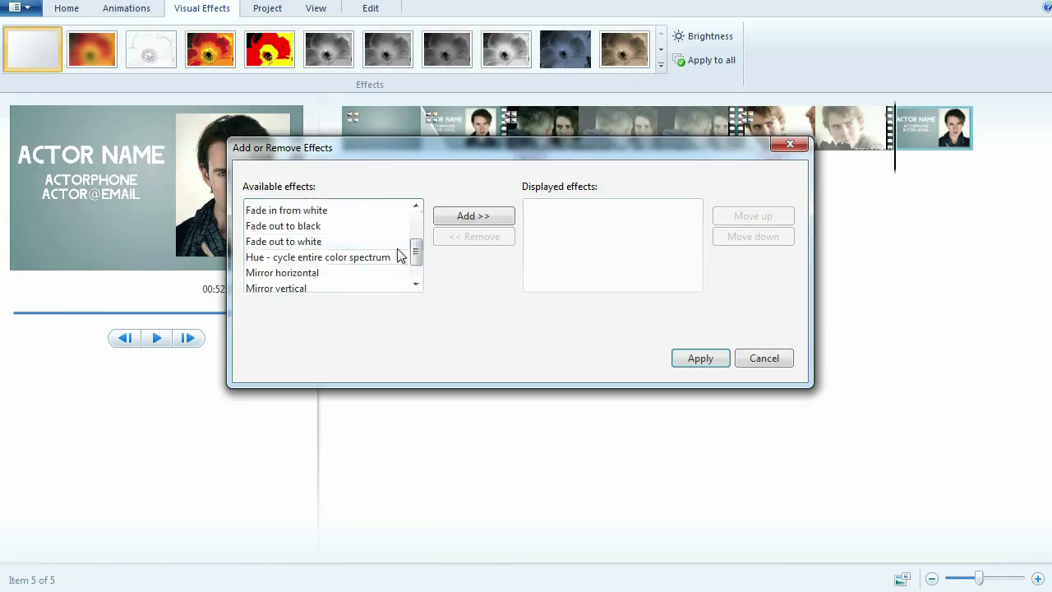
click(317, 231)
click(444, 216)
drag(418, 248, 417, 243)
click(463, 220)
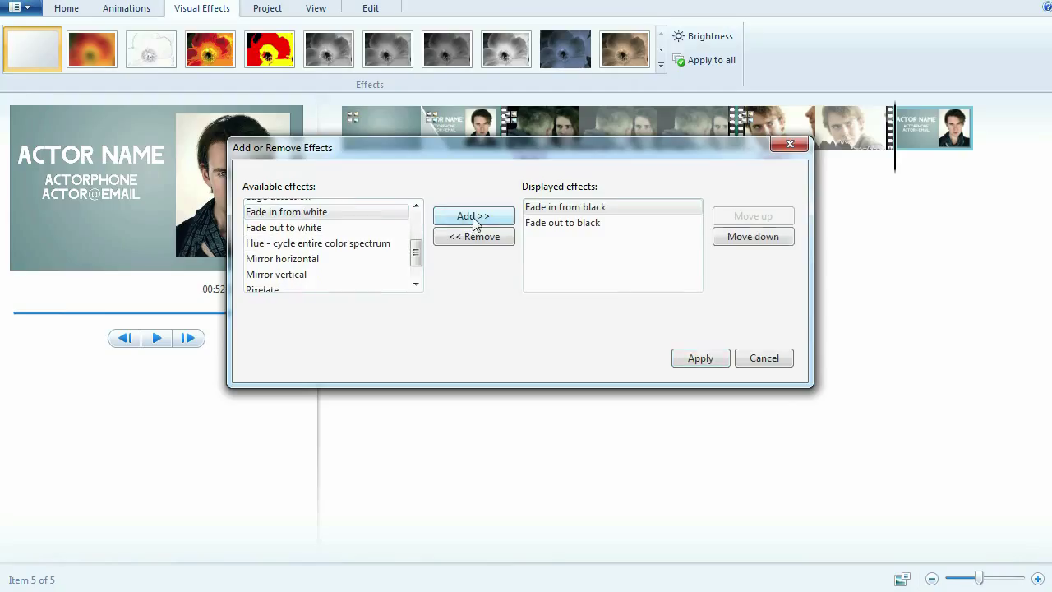
click(700, 359)
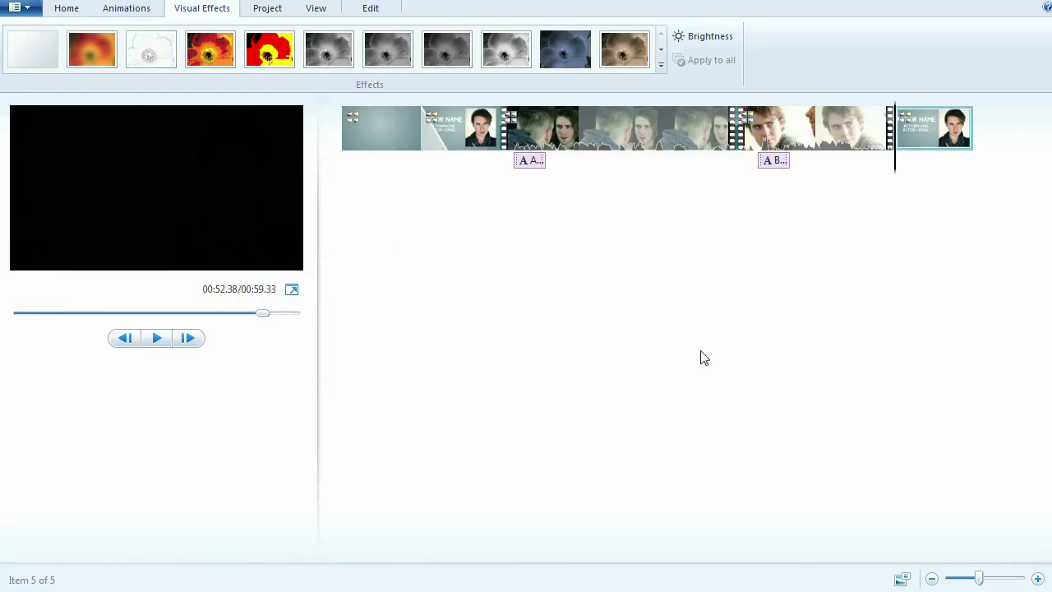
- Add the Music for Manatees track from the Showreel folder at the start of the timeline
drag(894, 176, 866, 220)
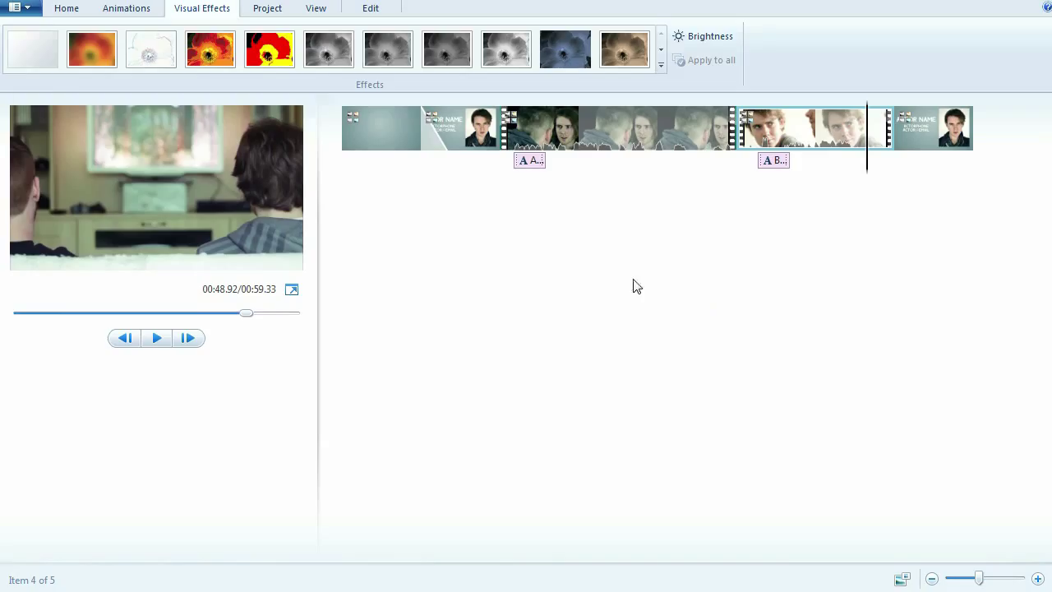
key(alt+Tab)
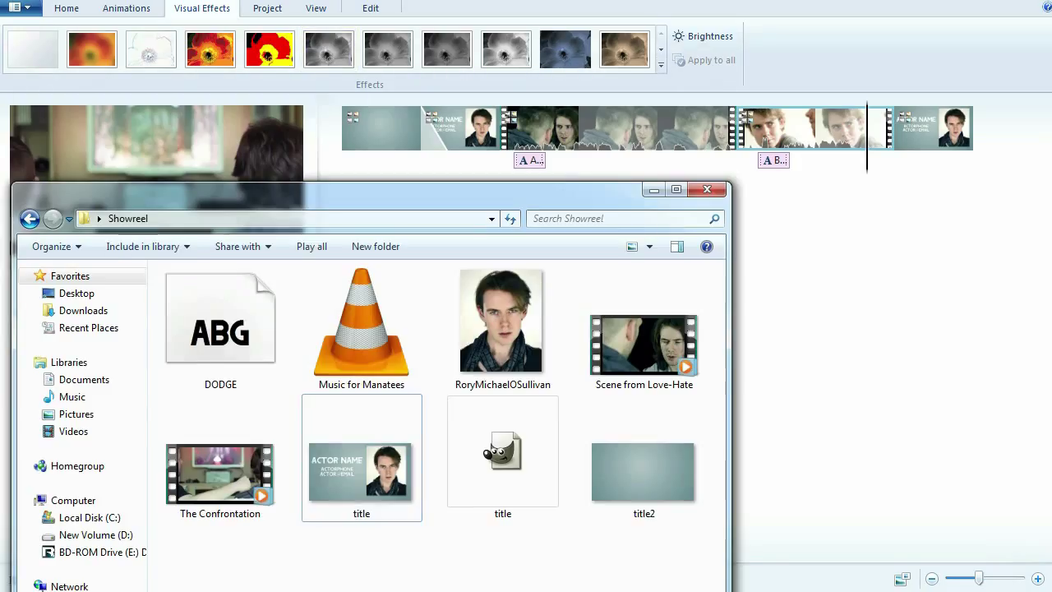
drag(345, 340, 341, 163)
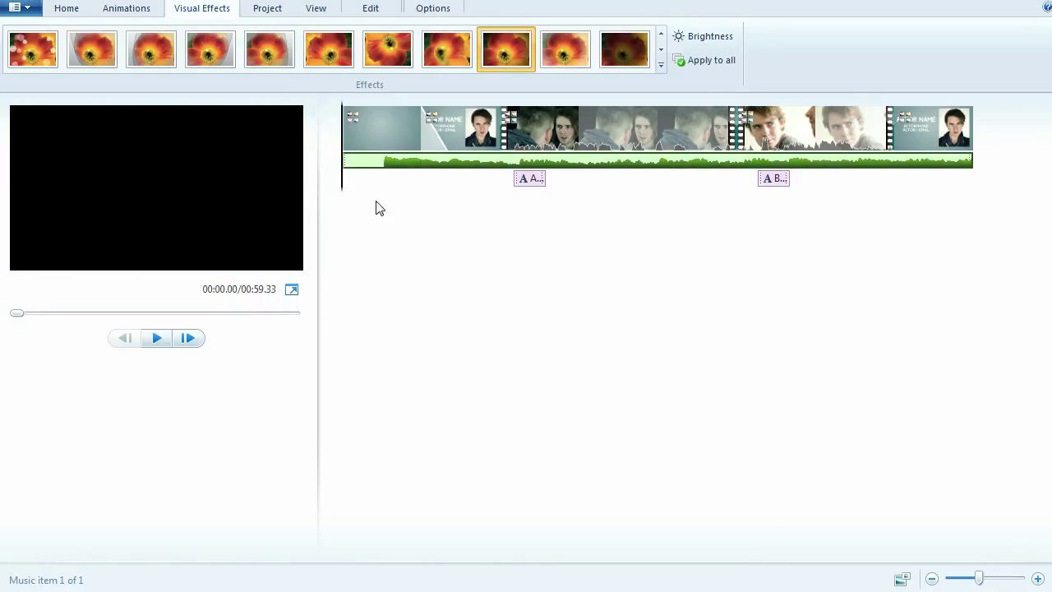
- Set the music track's start point to 0.60s to skip its silent opening
click(428, 12)
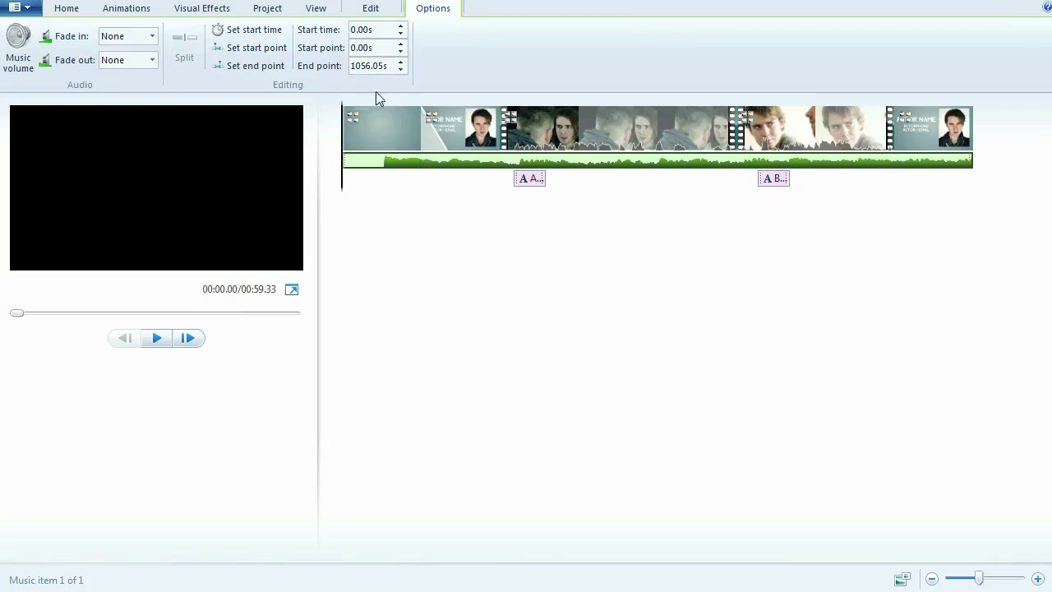
click(402, 44)
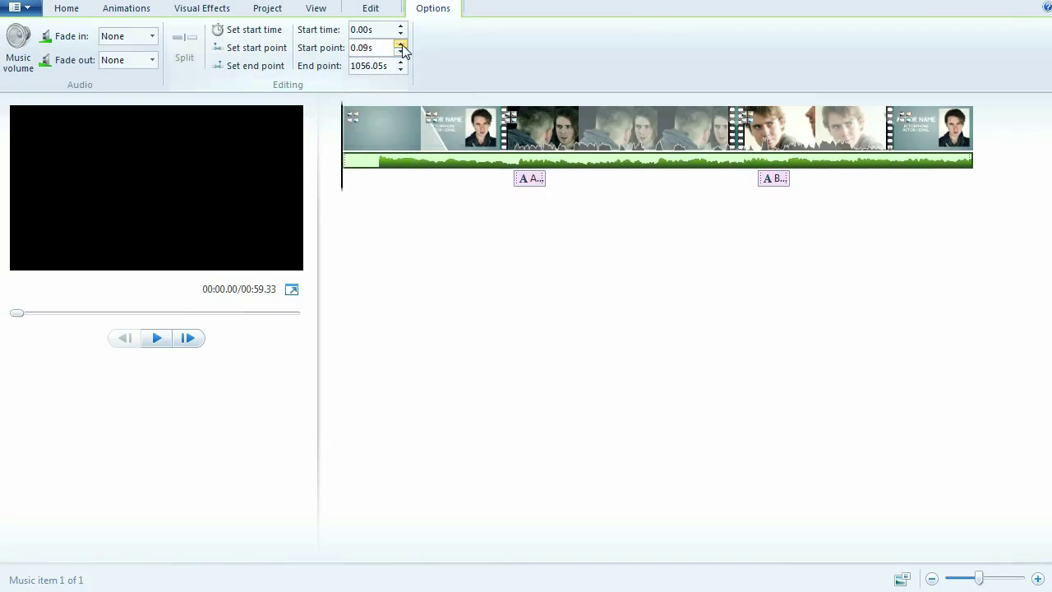
drag(403, 44, 402, 44)
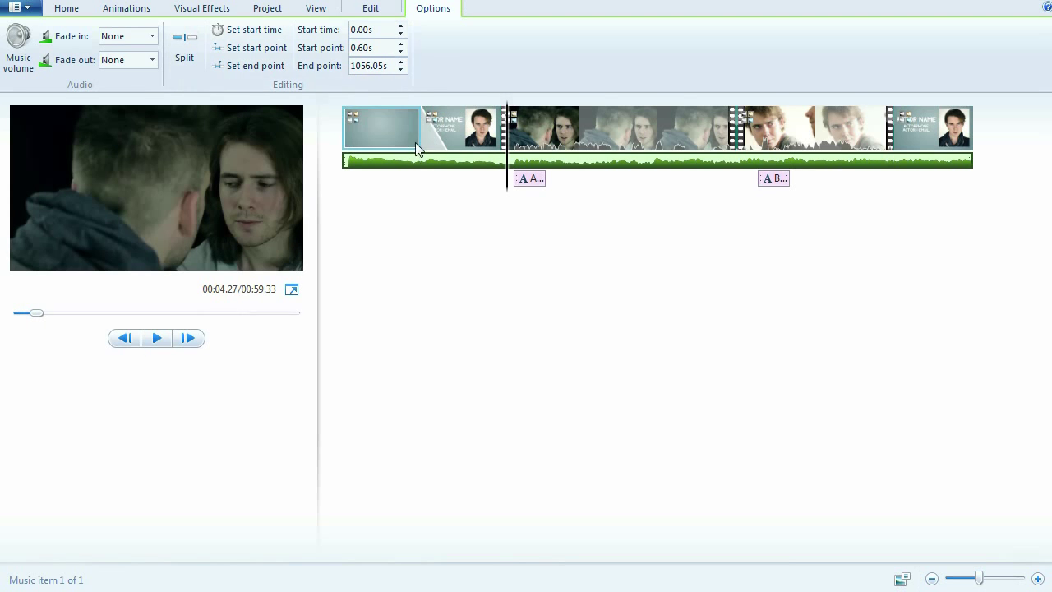
- Set the music track's end point to 4.84s, just after the opening titles, and its audio fade out to Medium
click(273, 67)
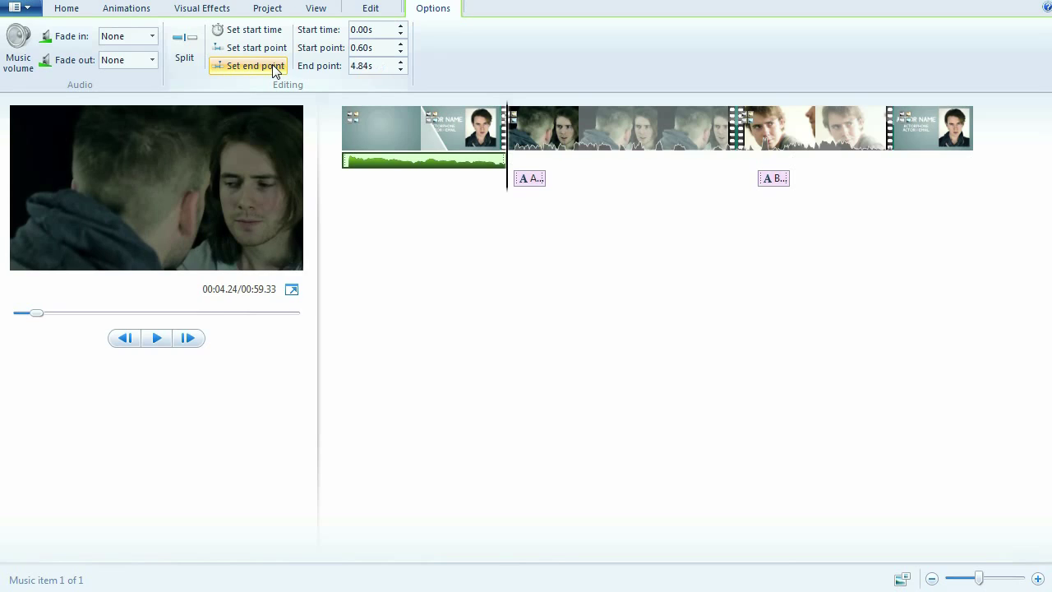
click(153, 60)
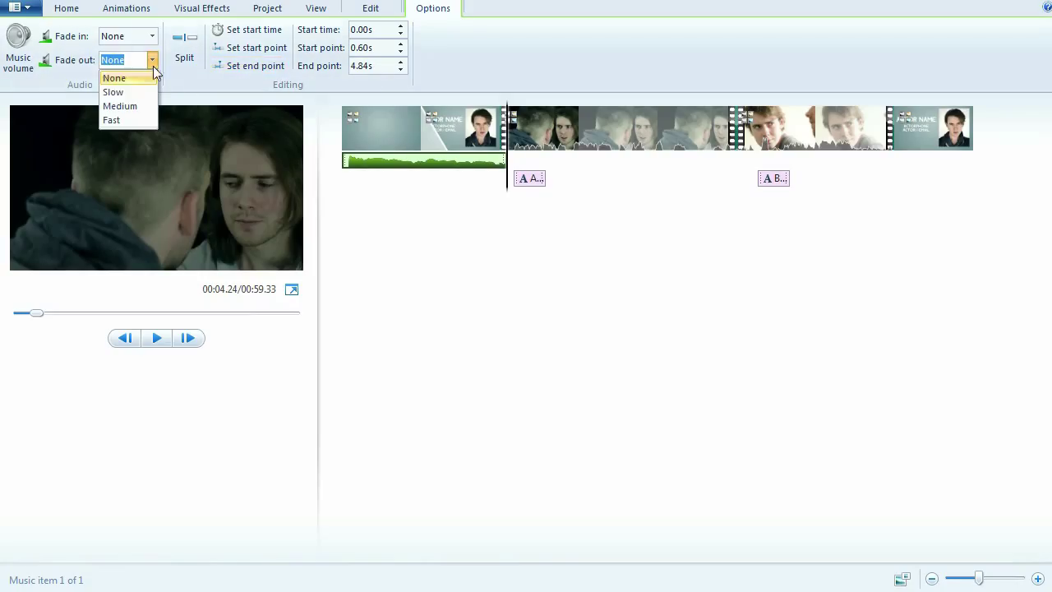
click(120, 106)
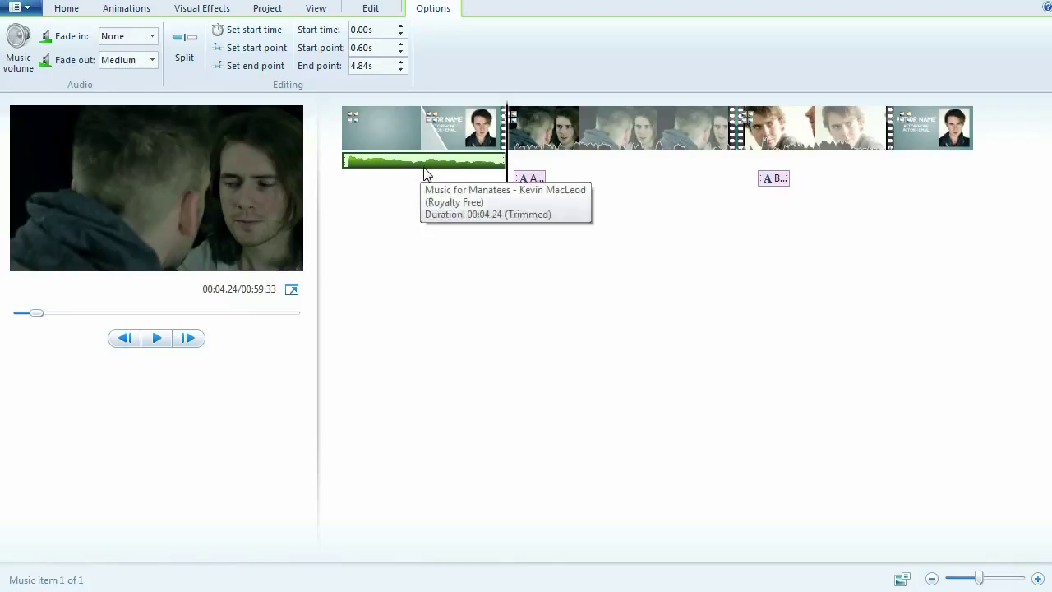
- Add Music for Manatees again at 44.33s on the timeline and set its start point to 1050.00s
click(505, 589)
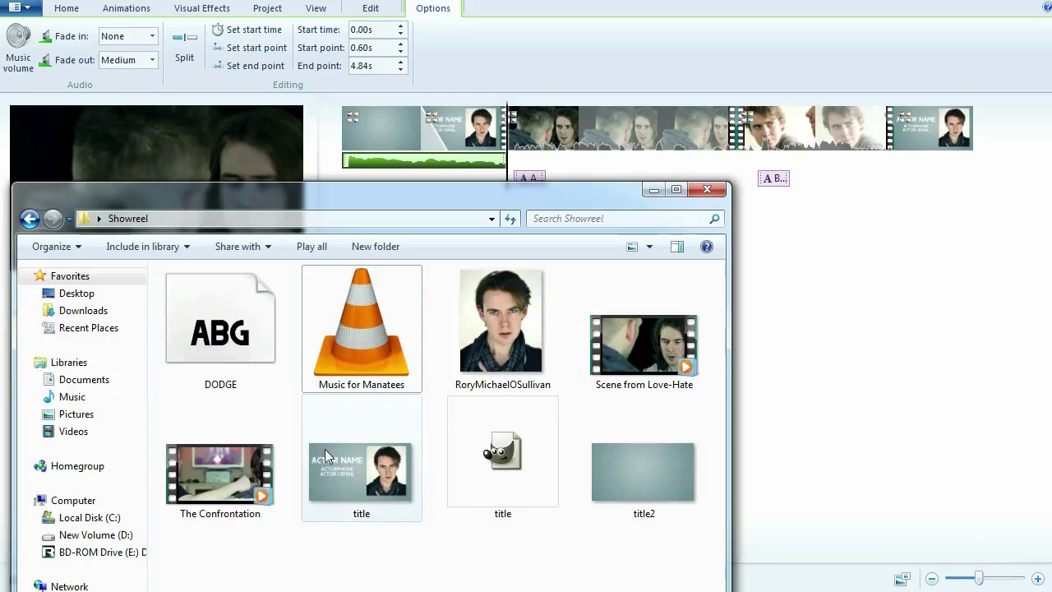
drag(402, 356, 835, 185)
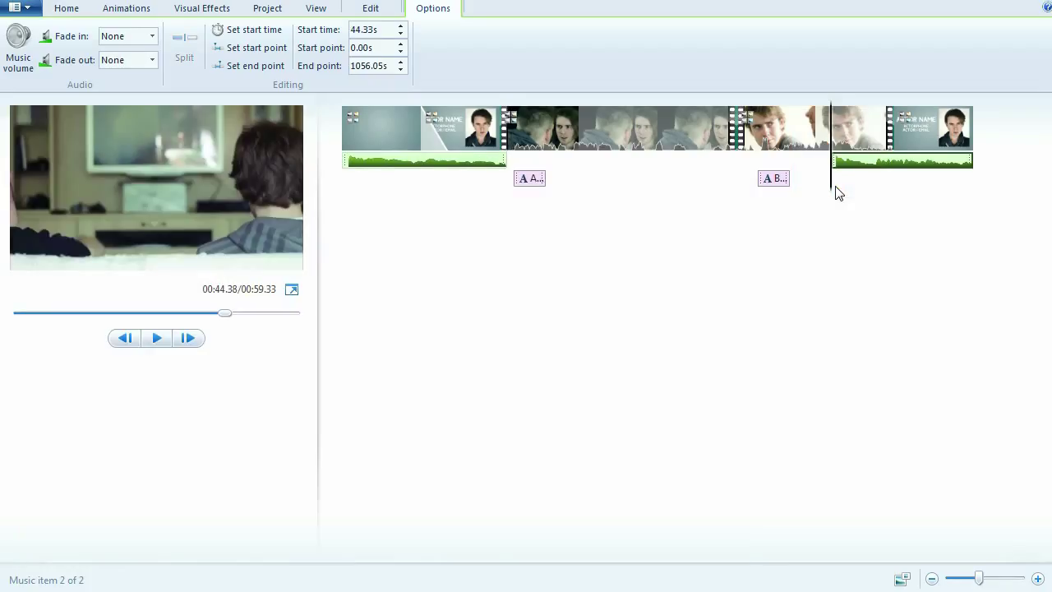
click(389, 47)
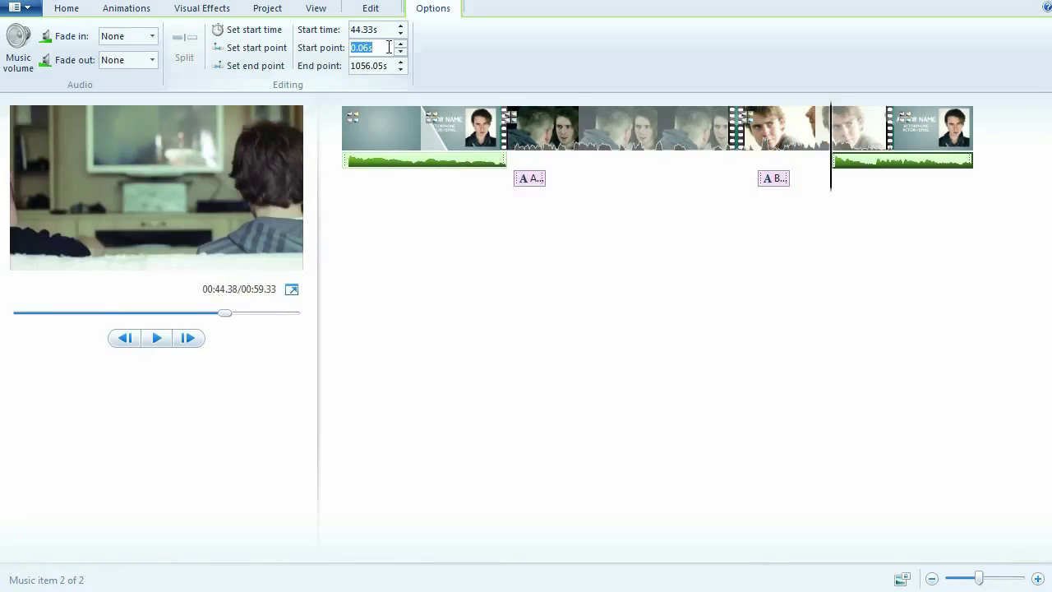
text(1050)
click(381, 67)
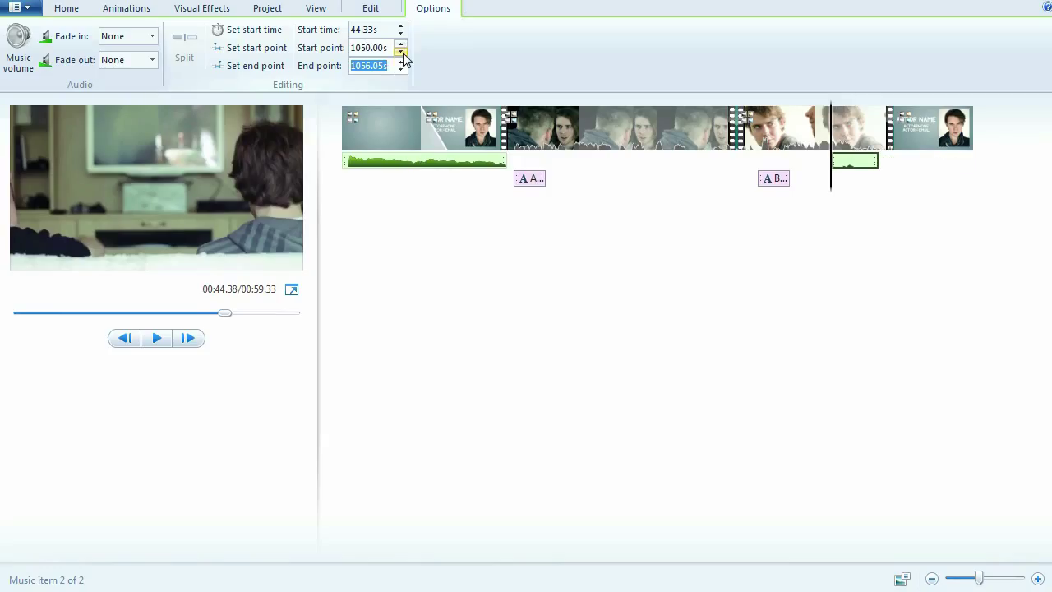
- Set the second music track's start point to 1049.13s and its start time on the timeline to 47.22s
click(401, 51)
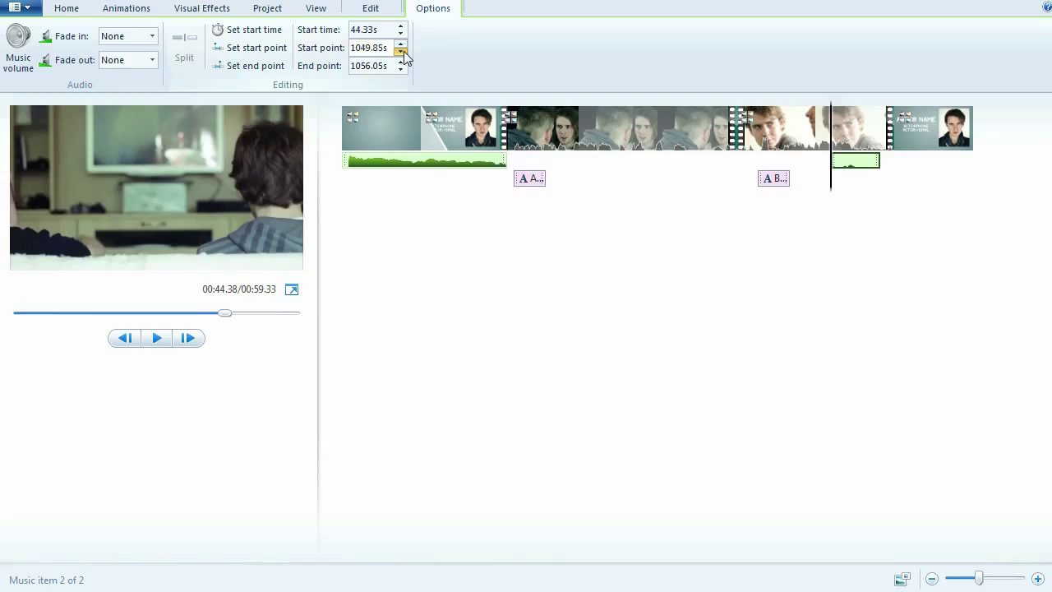
click(403, 51)
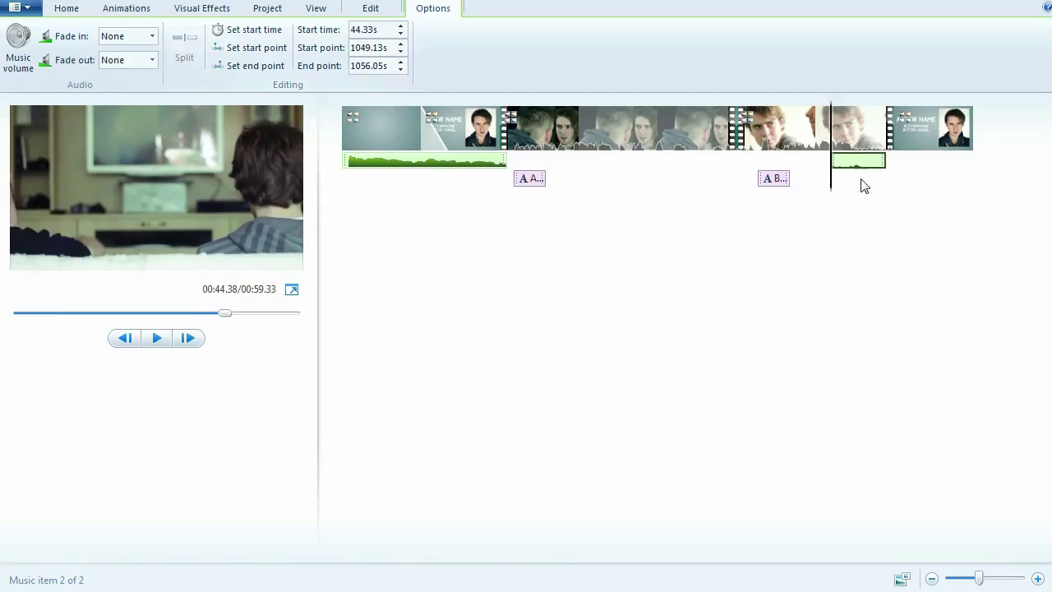
click(402, 30)
click(402, 30)
click(401, 29)
click(401, 30)
click(401, 29)
click(401, 30)
click(401, 29)
click(401, 30)
click(401, 30)
click(402, 30)
click(402, 29)
click(401, 30)
click(401, 30)
click(401, 30)
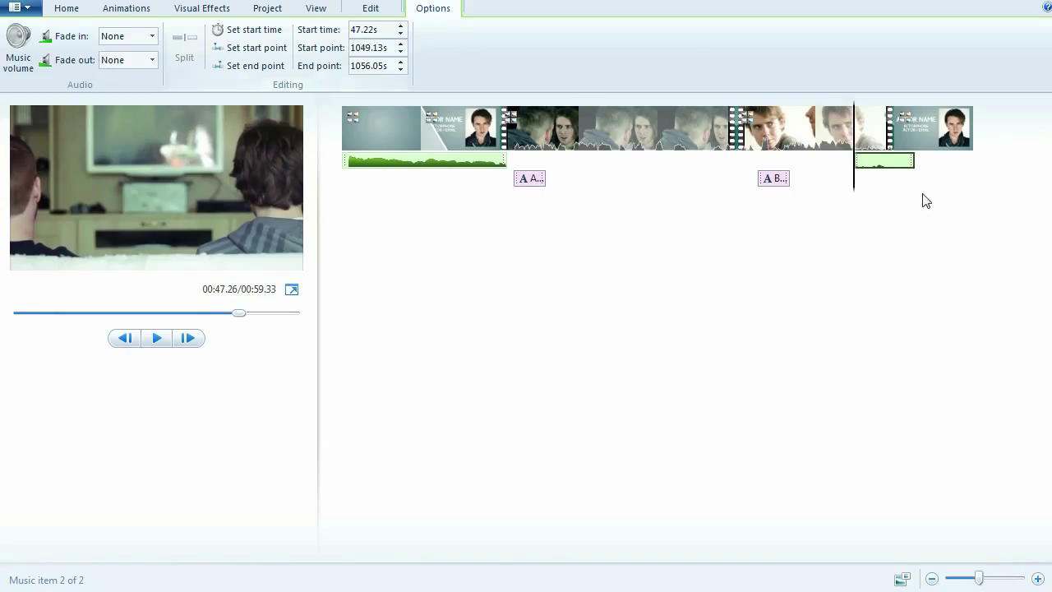
- Start the second music track at 51.36s, where the closing title begins, and set its start point to 1041.18s
drag(860, 168, 887, 176)
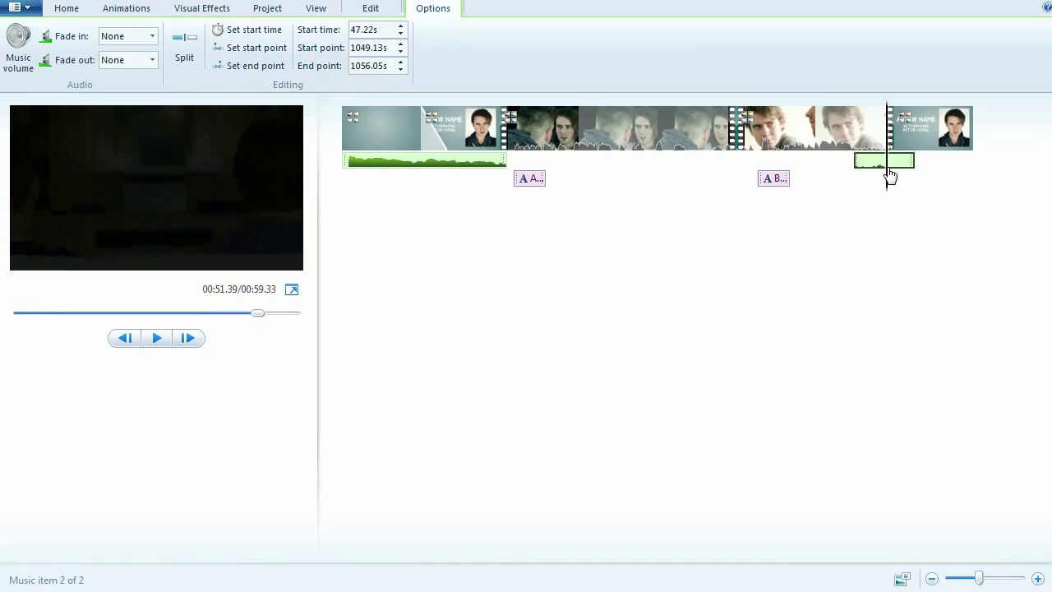
click(271, 33)
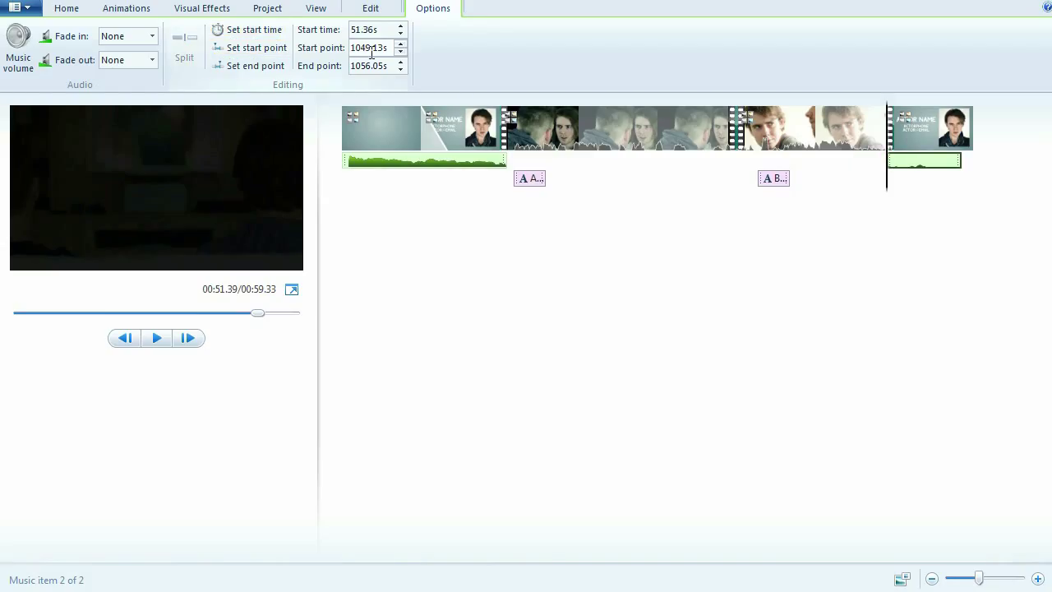
click(401, 44)
click(400, 44)
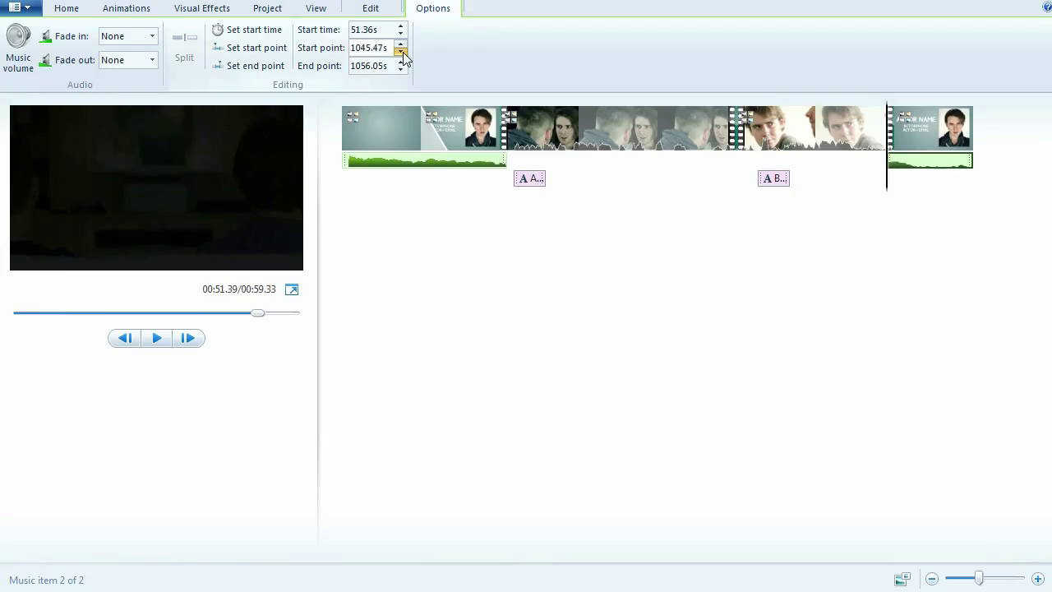
click(400, 51)
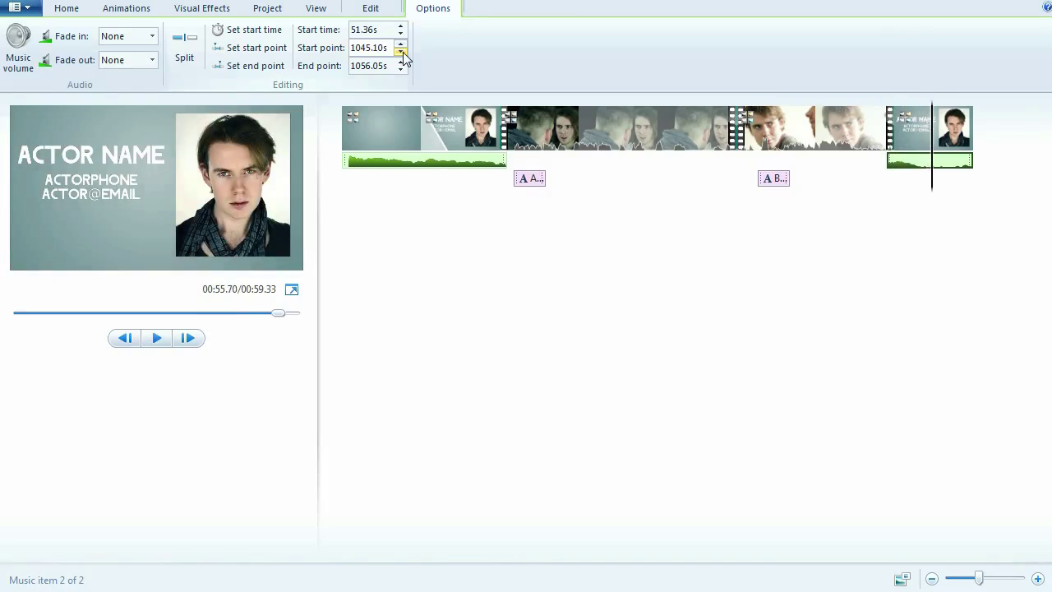
double_click(400, 51)
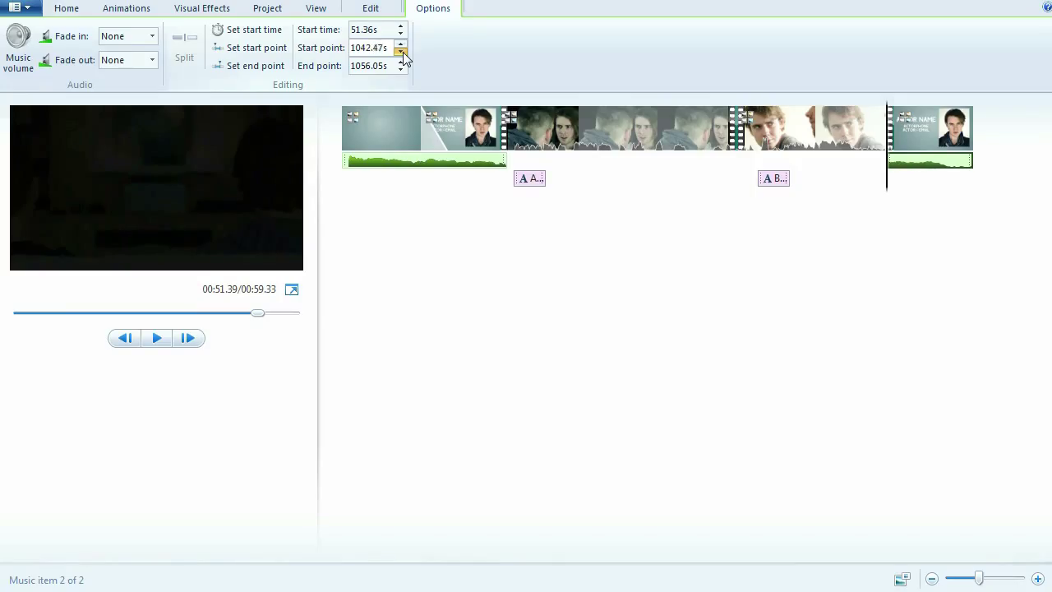
click(401, 51)
key(space)
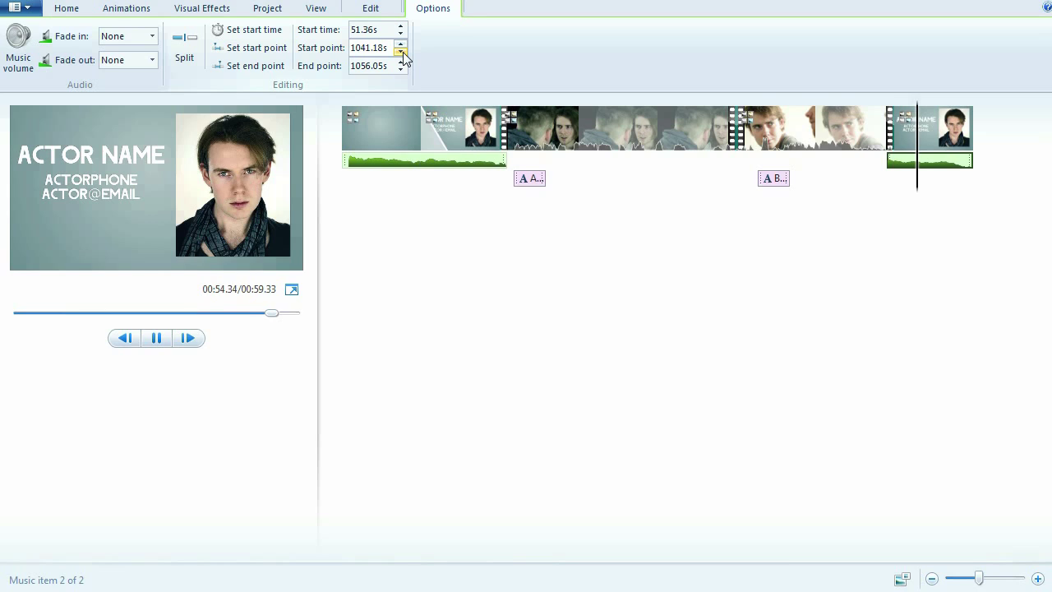
click(282, 51)
- Set the closing music's audio fade in to Fast and its fade out to Medium
click(151, 37)
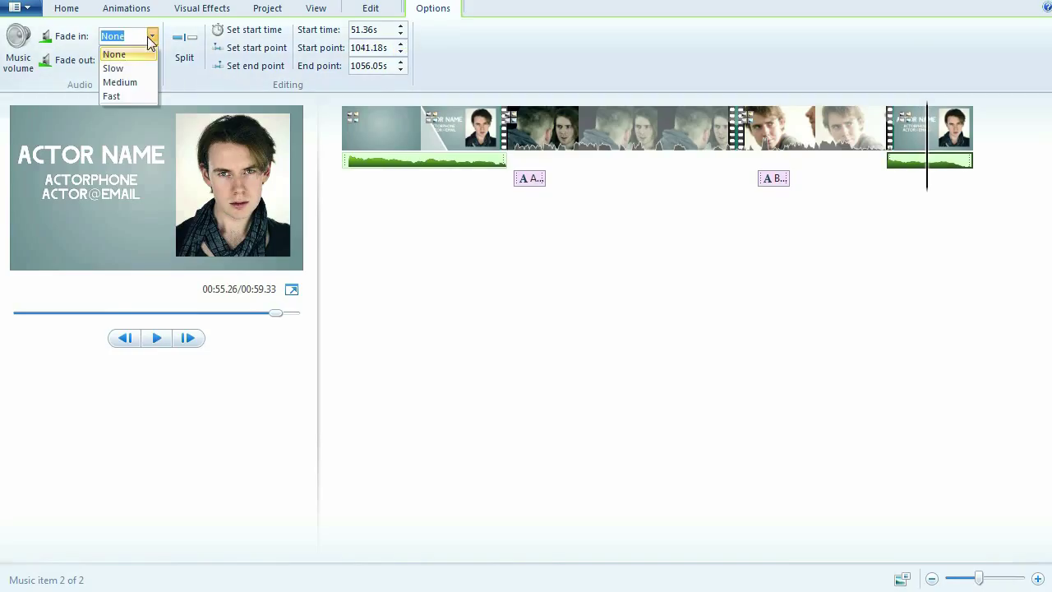
click(124, 95)
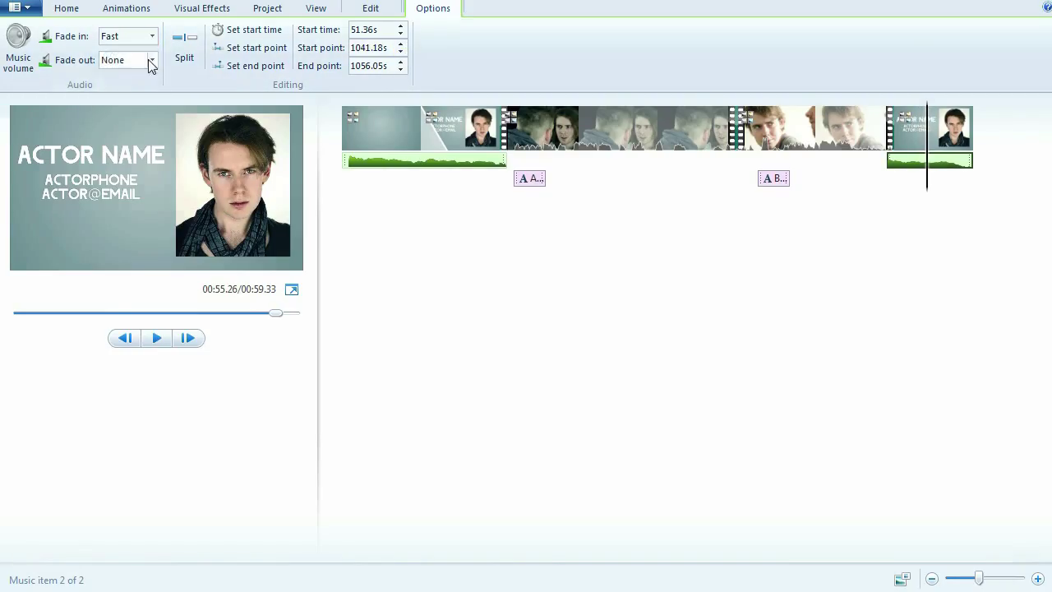
click(150, 60)
click(120, 106)
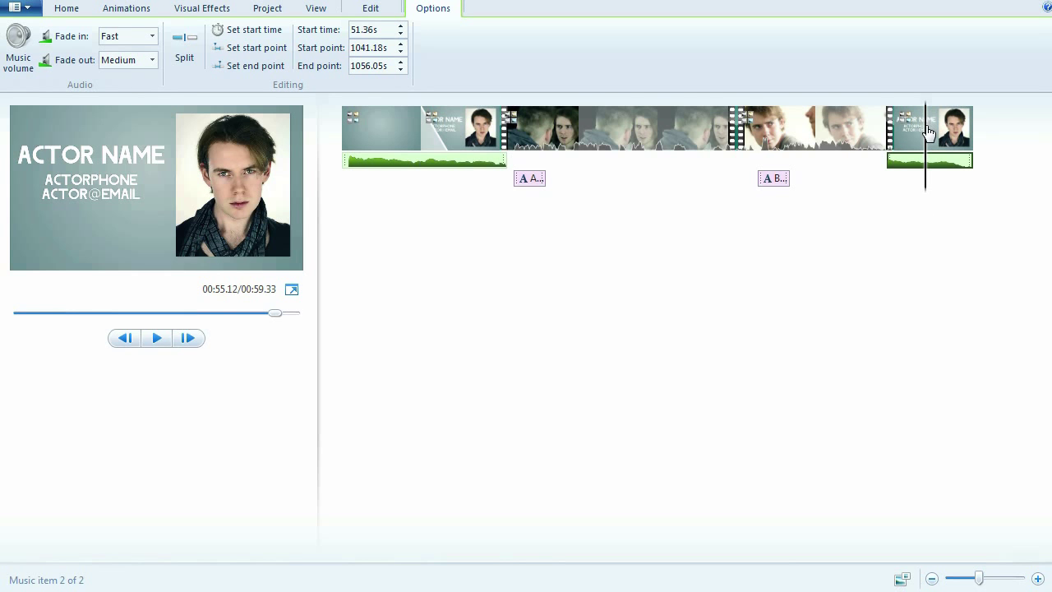
- Play back the closing title with its music and return the playhead to the start of the timeline
click(892, 138)
key(space)
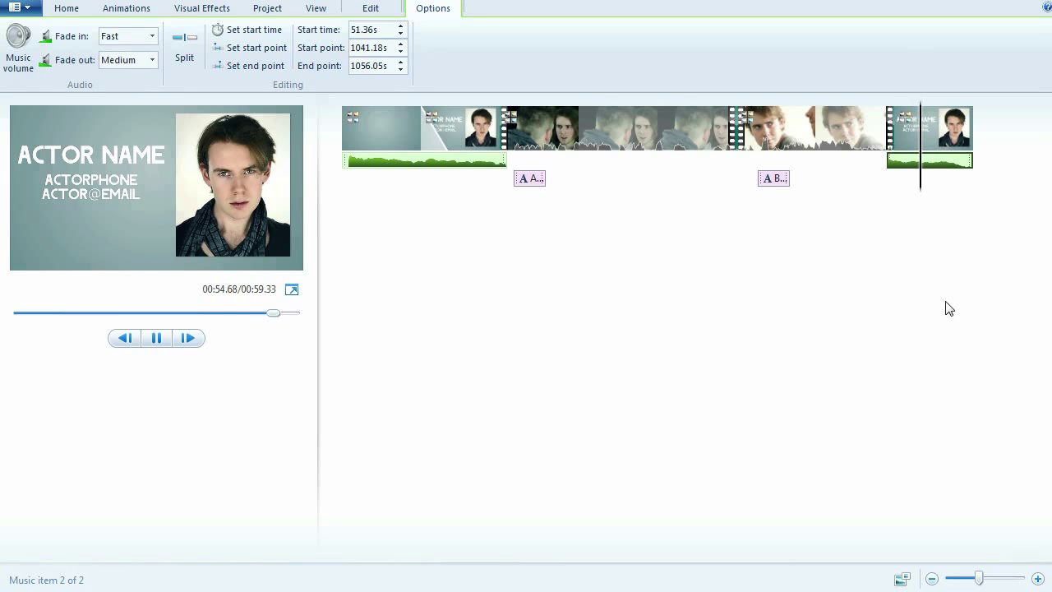
click(371, 10)
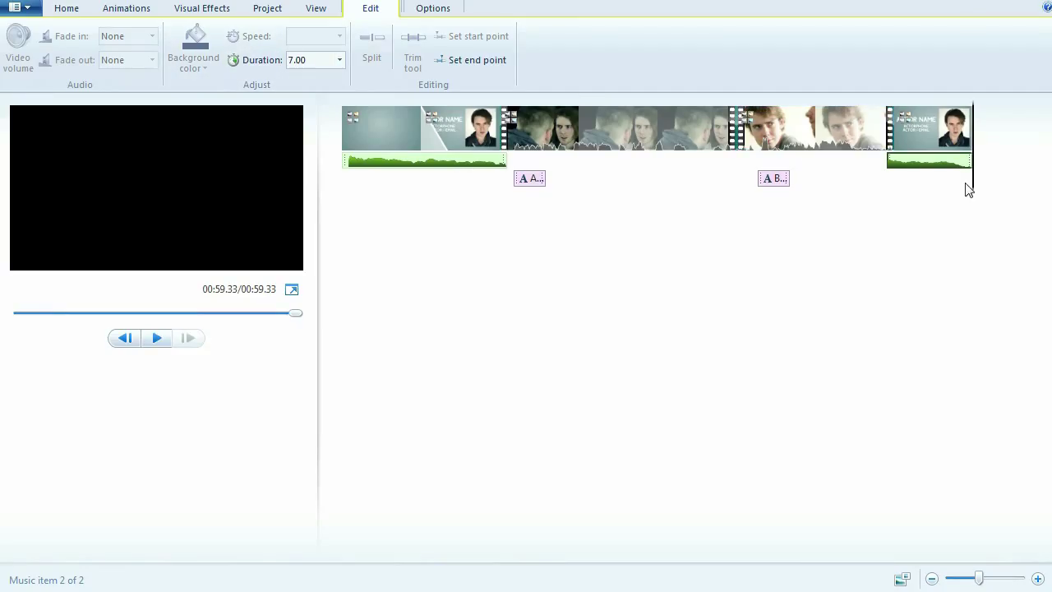
drag(976, 194, 335, 266)
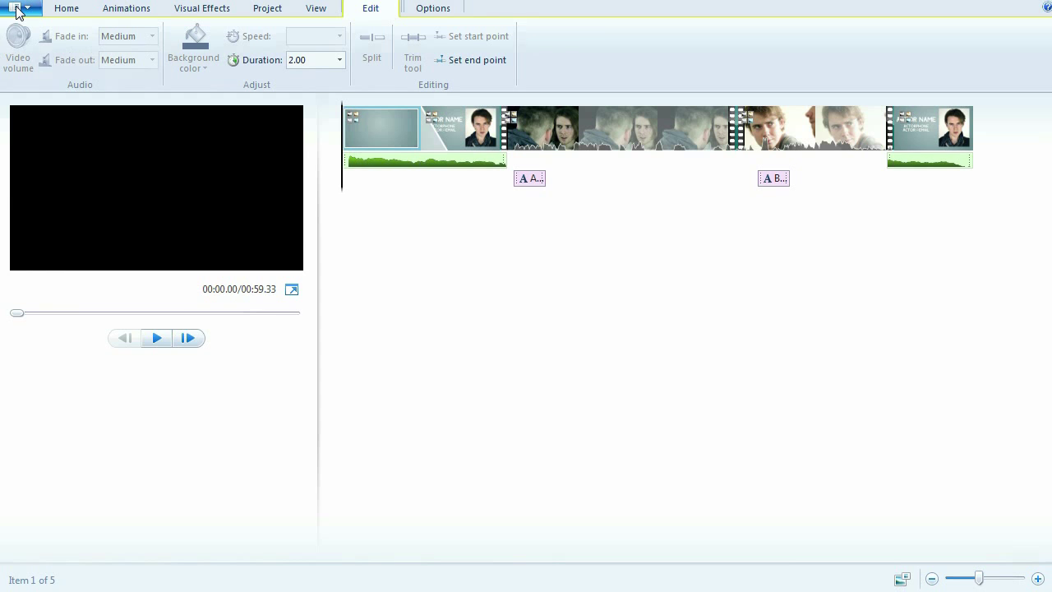
- Save the movie with the recommended settings as Showreel, an MPEG-4/H.264 video in the Showreel folder, and open that folder
click(65, 12)
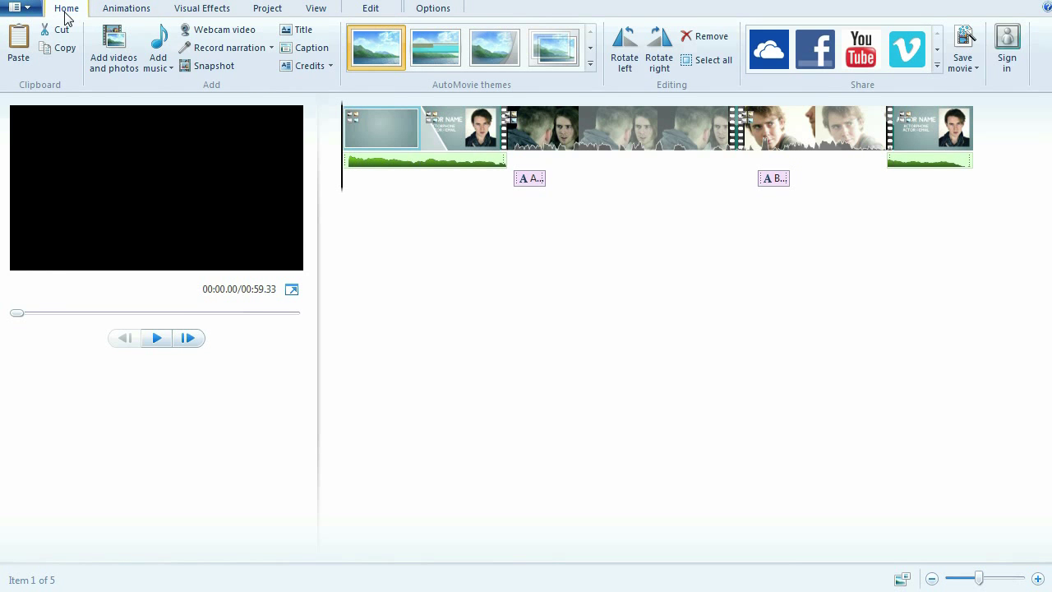
click(973, 73)
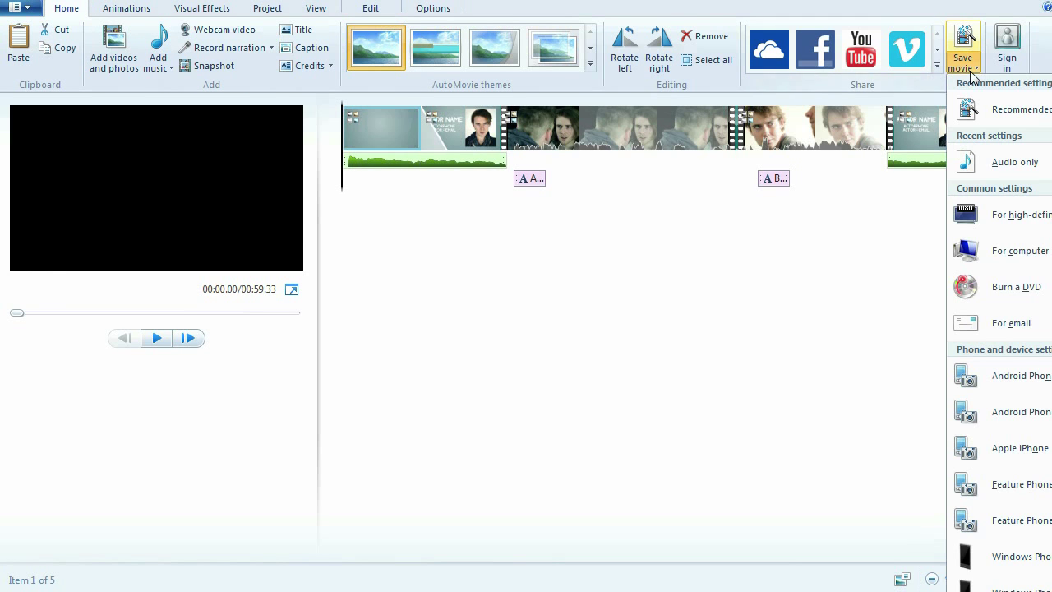
click(1002, 111)
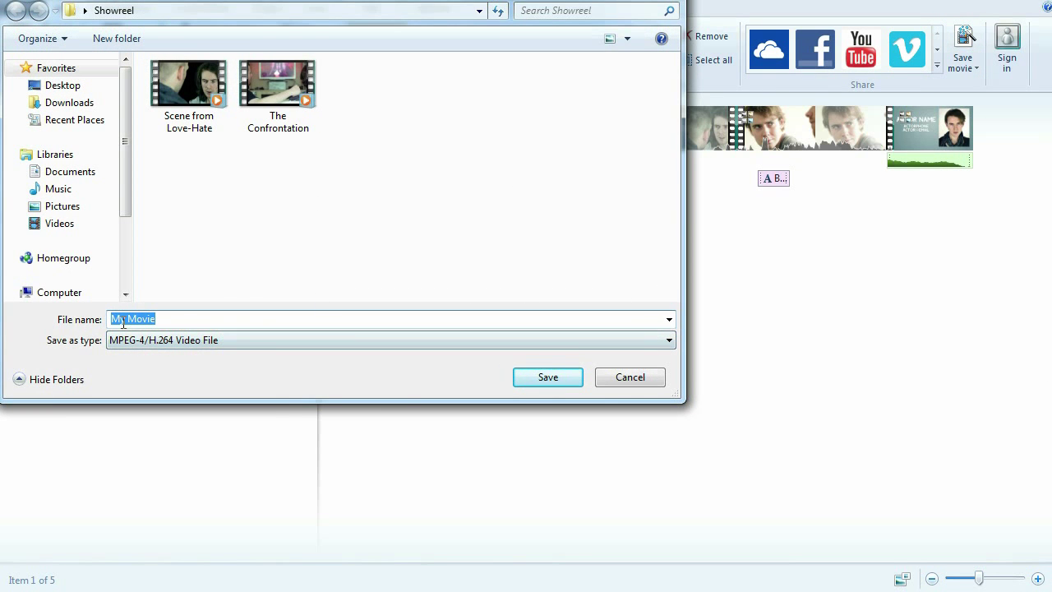
text(Showreel)
click(526, 380)
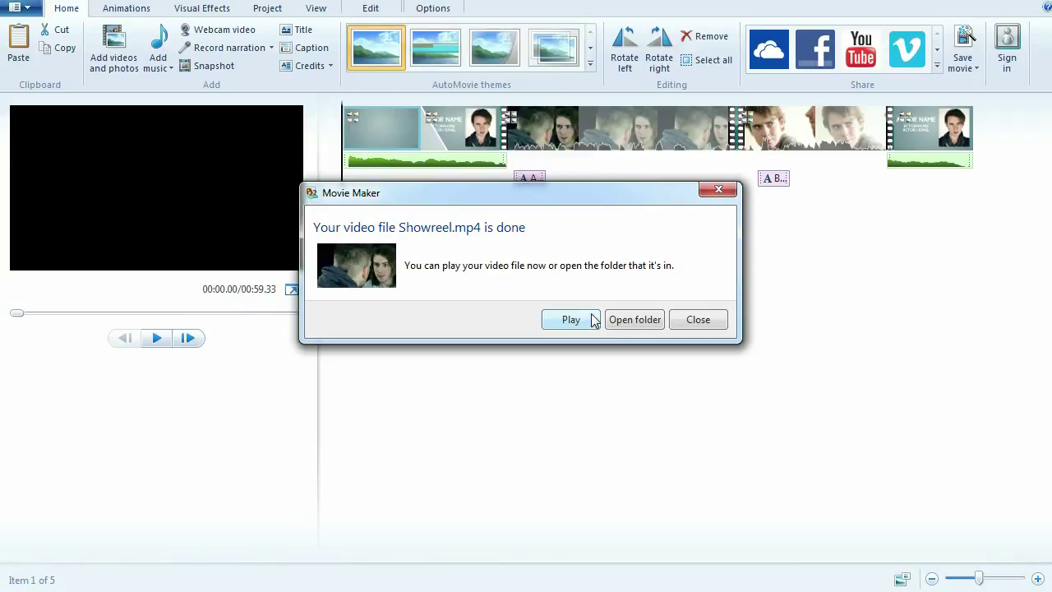
click(617, 321)
drag(365, 179, 471, 34)
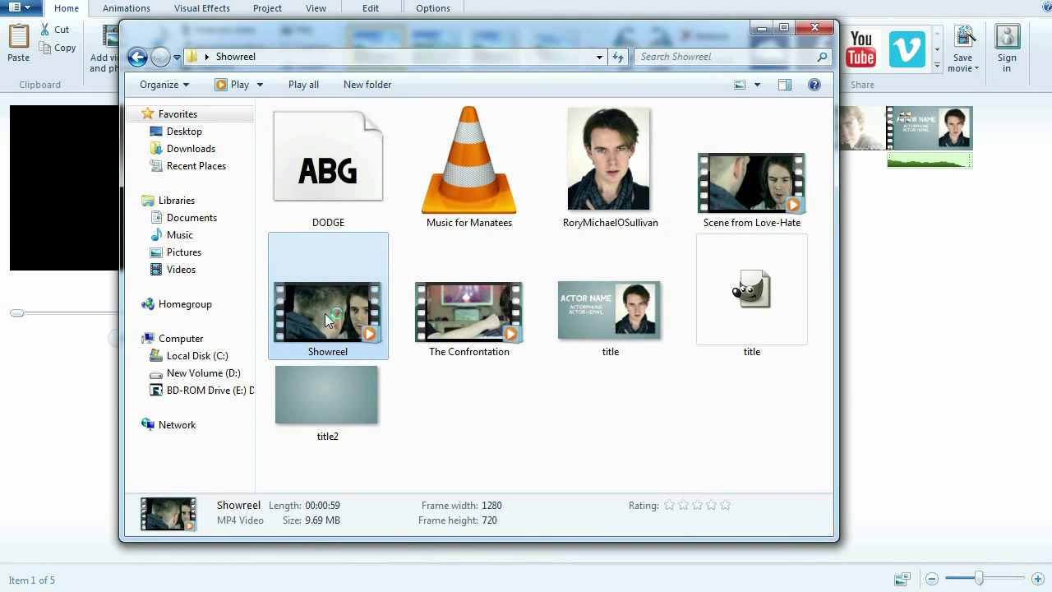